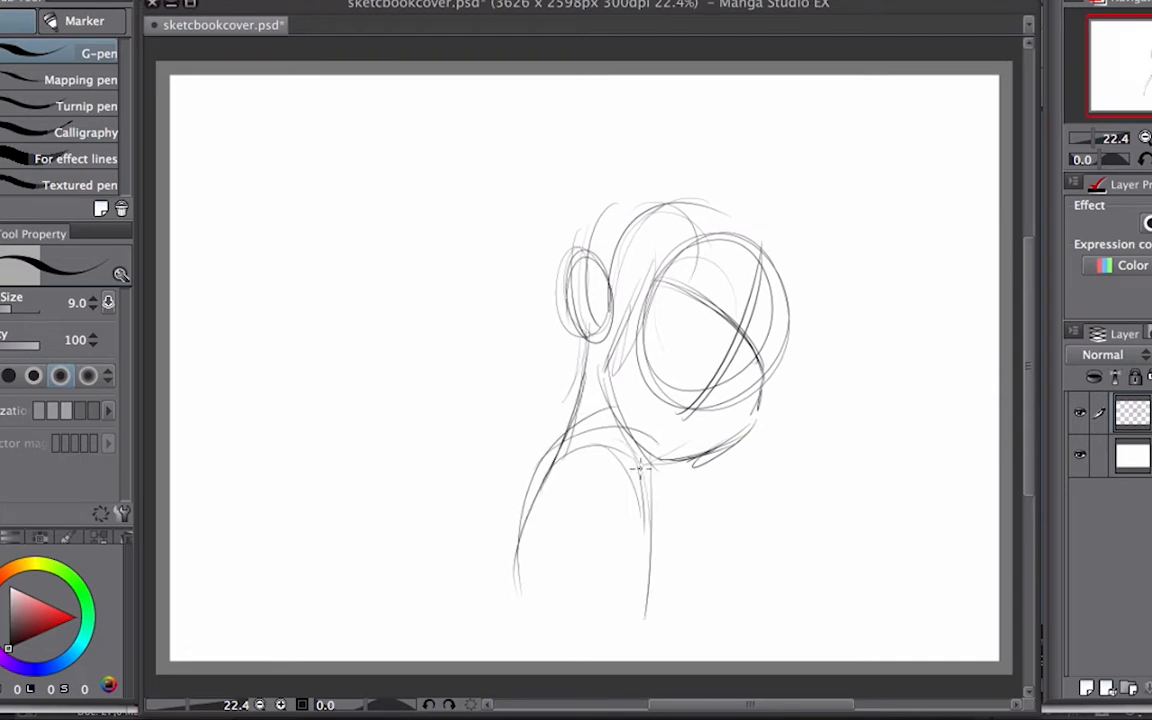
Sketch the lower arm contour and the torso lines running down beneath the chin.
{"action": "left_click_drag", "start_coordinate": [524, 530], "coordinate": [534, 629]}
{"action": "left_click_drag", "start_coordinate": [649, 463], "coordinate": [725, 606]}
{"action": "left_click_drag", "start_coordinate": [656, 548], "coordinate": [740, 631]}
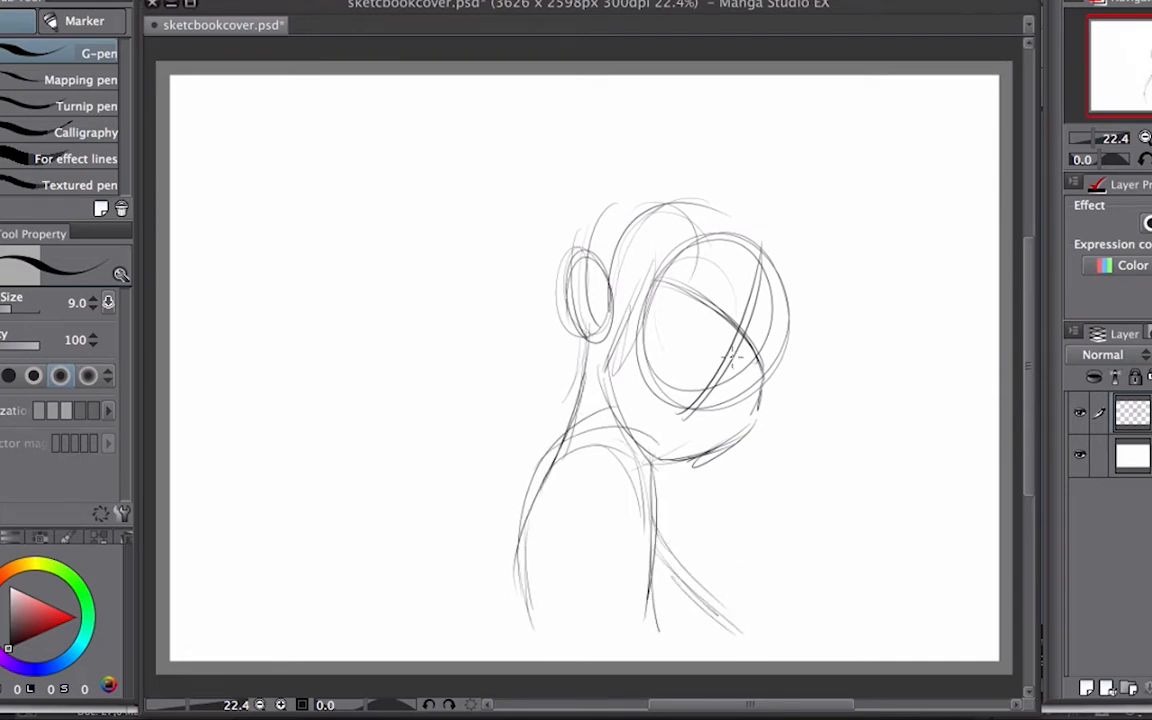
Rough in both eyes, the nose and the smiling mouth inside the construction circle of the head.
{"action": "mouse_move", "coordinate": [676, 292]}
{"action": "left_mouse_down"}
{"action": "mouse_move", "coordinate": [700, 276]}
{"action": "mouse_move", "coordinate": [722, 296]}
{"action": "left_mouse_up"}
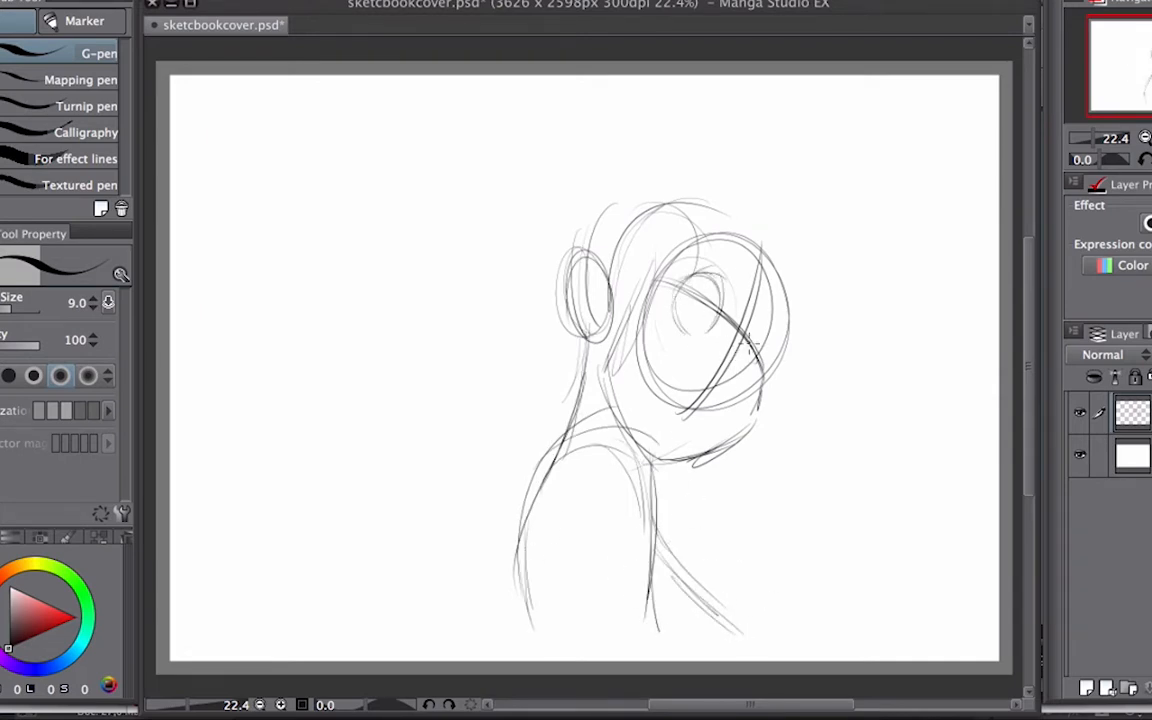
{"action": "left_click_drag", "start_coordinate": [750, 342], "coordinate": [761, 340]}
{"action": "left_click_drag", "start_coordinate": [668, 284], "coordinate": [724, 300]}
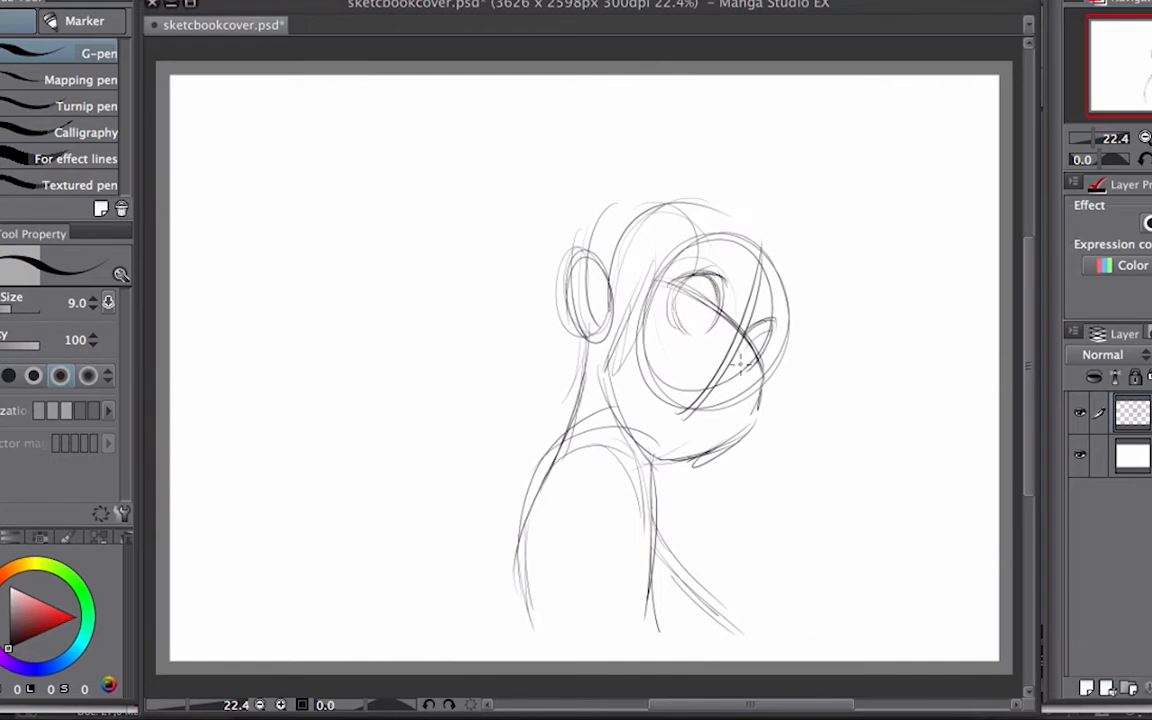
{"action": "mouse_move", "coordinate": [703, 359]}
{"action": "left_mouse_down"}
{"action": "mouse_move", "coordinate": [714, 386]}
{"action": "mouse_move", "coordinate": [697, 400]}
{"action": "left_mouse_up"}
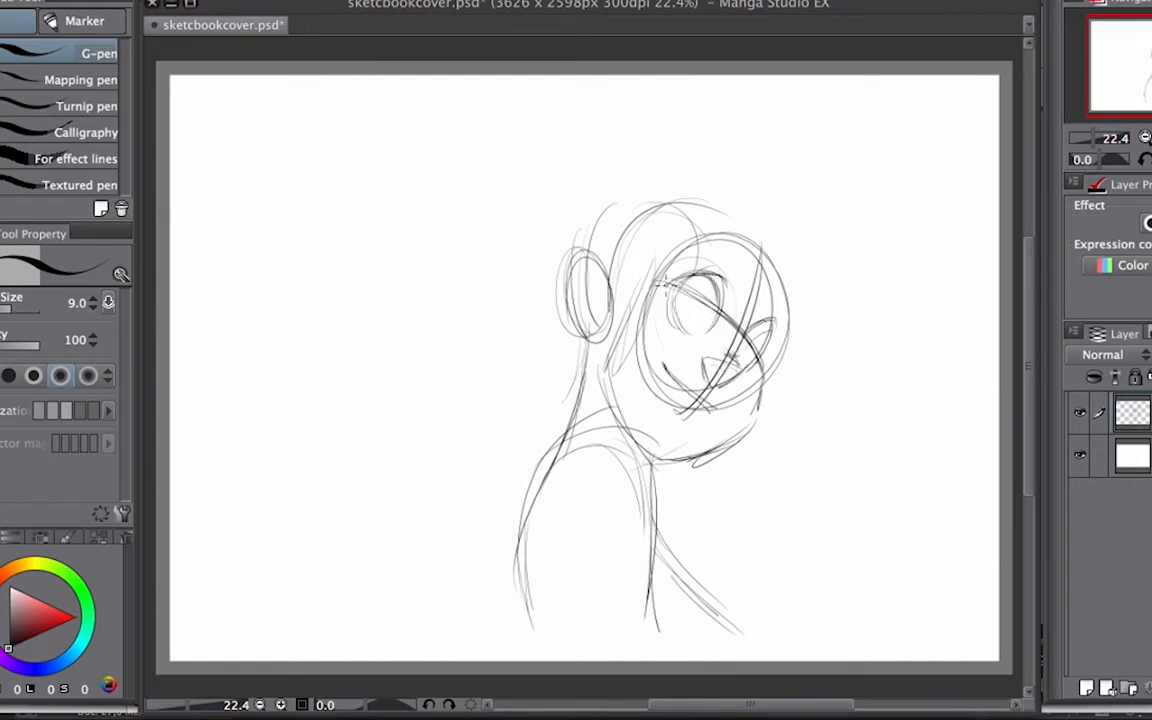
{"action": "left_click_drag", "start_coordinate": [665, 284], "coordinate": [697, 283]}
{"action": "mouse_move", "coordinate": [762, 334]}
{"action": "left_mouse_down"}
{"action": "mouse_move", "coordinate": [777, 370]}
{"action": "mouse_move", "coordinate": [804, 277]}
{"action": "left_mouse_up"}
Sketch the hairline, the rounded hair mass around the head and a long strand flowing back toward the canvas edge.
{"action": "mouse_move", "coordinate": [605, 260]}
{"action": "left_mouse_down"}
{"action": "mouse_move", "coordinate": [755, 231]}
{"action": "mouse_move", "coordinate": [746, 243]}
{"action": "left_mouse_up"}
{"action": "left_click_drag", "start_coordinate": [623, 272], "coordinate": [755, 246]}
{"action": "mouse_move", "coordinate": [576, 200]}
{"action": "left_mouse_down"}
{"action": "mouse_move", "coordinate": [712, 158]}
{"action": "mouse_move", "coordinate": [768, 193]}
{"action": "left_mouse_up"}
{"action": "mouse_move", "coordinate": [722, 163]}
{"action": "left_mouse_down"}
{"action": "mouse_move", "coordinate": [797, 243]}
{"action": "mouse_move", "coordinate": [866, 290]}
{"action": "mouse_move", "coordinate": [820, 372]}
{"action": "left_mouse_up"}
{"action": "left_click_drag", "start_coordinate": [411, 236], "coordinate": [589, 154]}
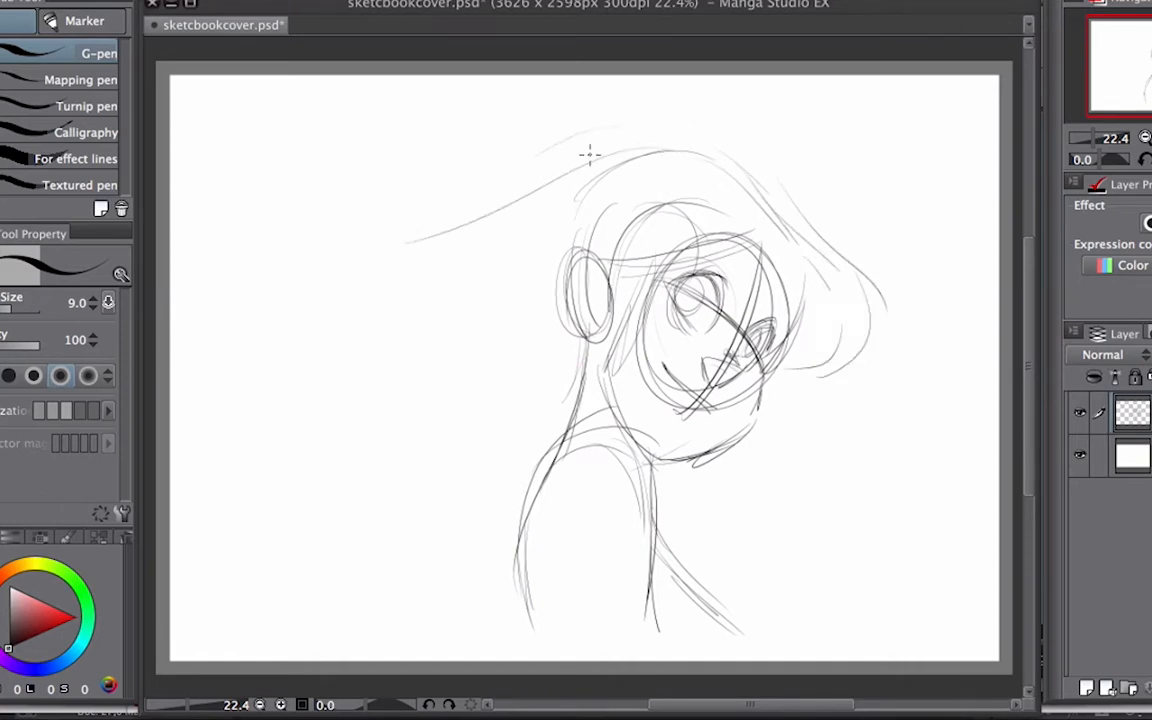
{"action": "left_click_drag", "start_coordinate": [517, 172], "coordinate": [170, 102]}
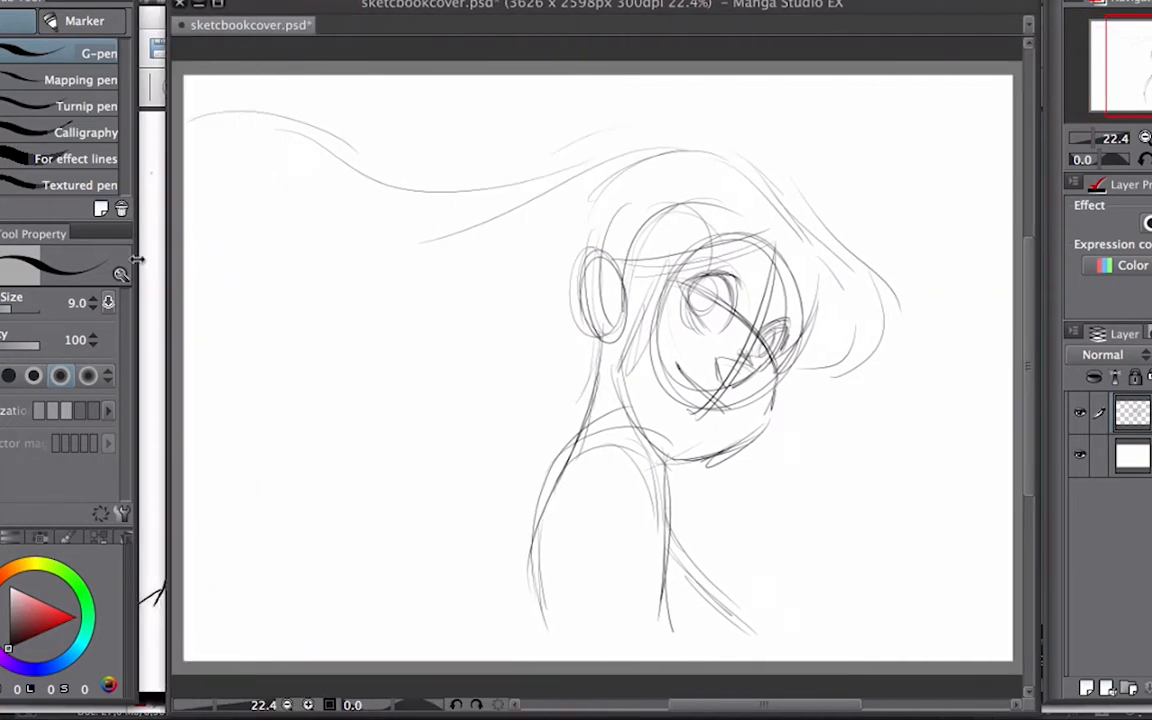
Sketch long falling hair strands behind the figure and a small detail beside the lower arm with the Rough pencil.
{"action": "left_click_drag", "start_coordinate": [1029, 315], "coordinate": [1029, 303]}
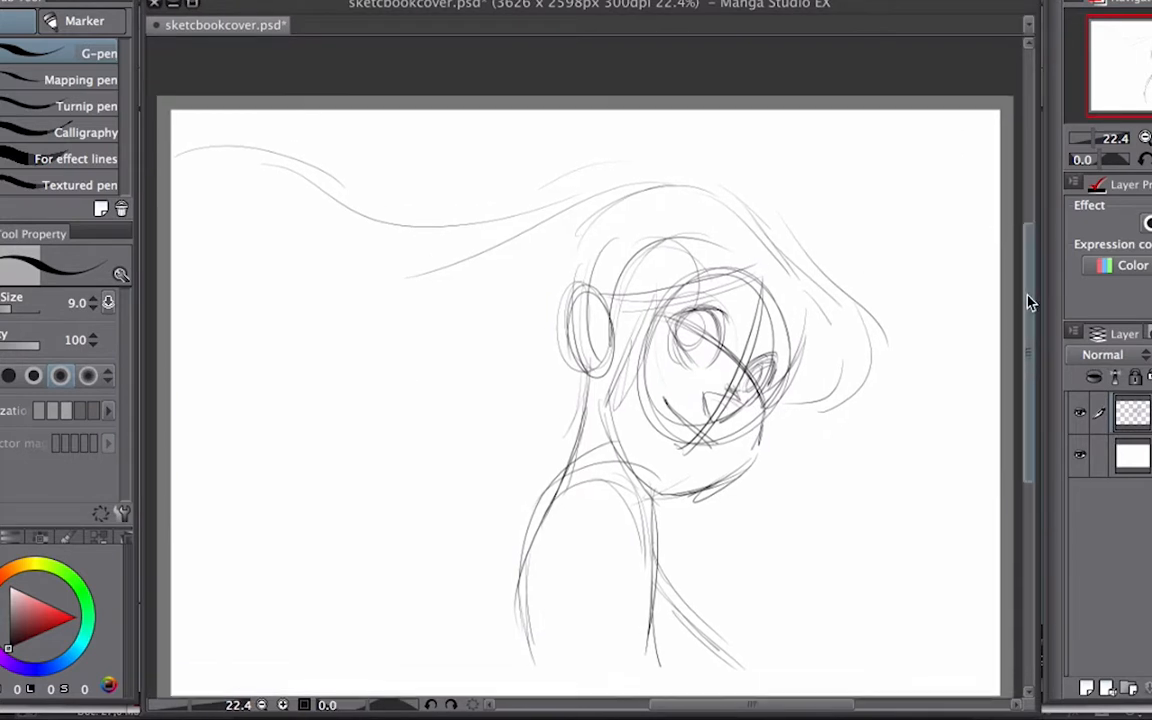
{"action": "scroll", "coordinate": [763, 505], "scroll_direction": "down", "scroll_amount": 3}
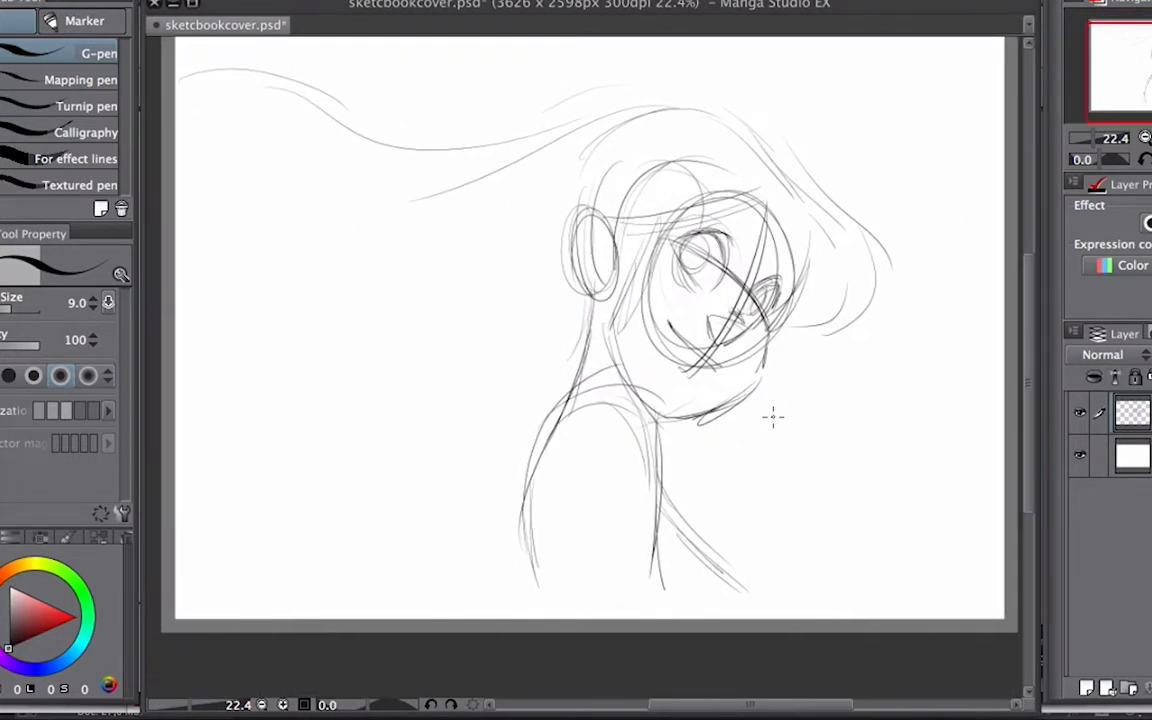
{"action": "key", "text": "p"}
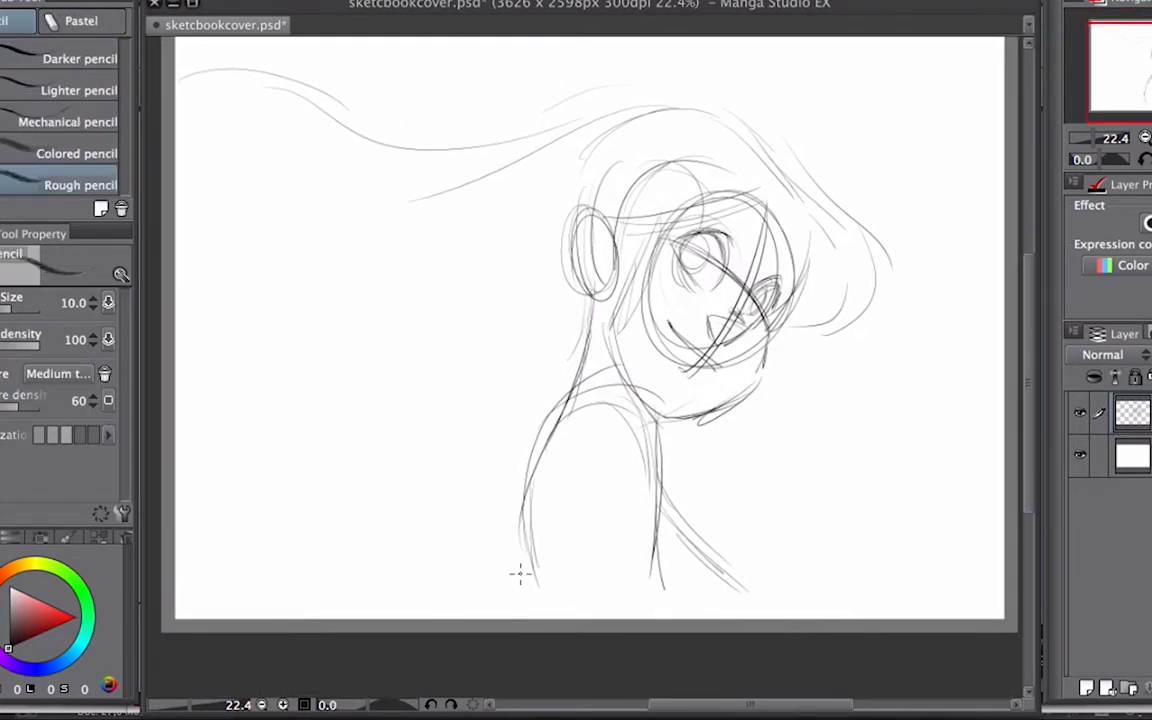
{"action": "mouse_move", "coordinate": [508, 558]}
{"action": "left_mouse_down"}
{"action": "mouse_move", "coordinate": [502, 606]}
{"action": "mouse_move", "coordinate": [482, 628]}
{"action": "left_mouse_up"}
{"action": "left_click_drag", "start_coordinate": [381, 534], "coordinate": [317, 330]}
{"action": "left_click_drag", "start_coordinate": [404, 589], "coordinate": [390, 153]}
{"action": "left_click_drag", "start_coordinate": [326, 425], "coordinate": [382, 129]}
{"action": "left_click_drag", "start_coordinate": [386, 112], "coordinate": [371, 92]}
{"action": "mouse_move", "coordinate": [396, 112]}
{"action": "left_mouse_down"}
{"action": "mouse_move", "coordinate": [368, 55]}
{"action": "mouse_move", "coordinate": [389, 118]}
{"action": "mouse_move", "coordinate": [306, 129]}
{"action": "mouse_move", "coordinate": [184, 228]}
{"action": "left_mouse_up"}
{"action": "left_click_drag", "start_coordinate": [334, 121], "coordinate": [184, 236]}
{"action": "mouse_move", "coordinate": [322, 168]}
{"action": "left_mouse_down"}
{"action": "mouse_move", "coordinate": [185, 329]}
{"action": "mouse_move", "coordinate": [184, 358]}
{"action": "left_mouse_up"}
{"action": "left_click_drag", "start_coordinate": [513, 201], "coordinate": [500, 117]}
{"action": "left_click_drag", "start_coordinate": [305, 138], "coordinate": [226, 437]}
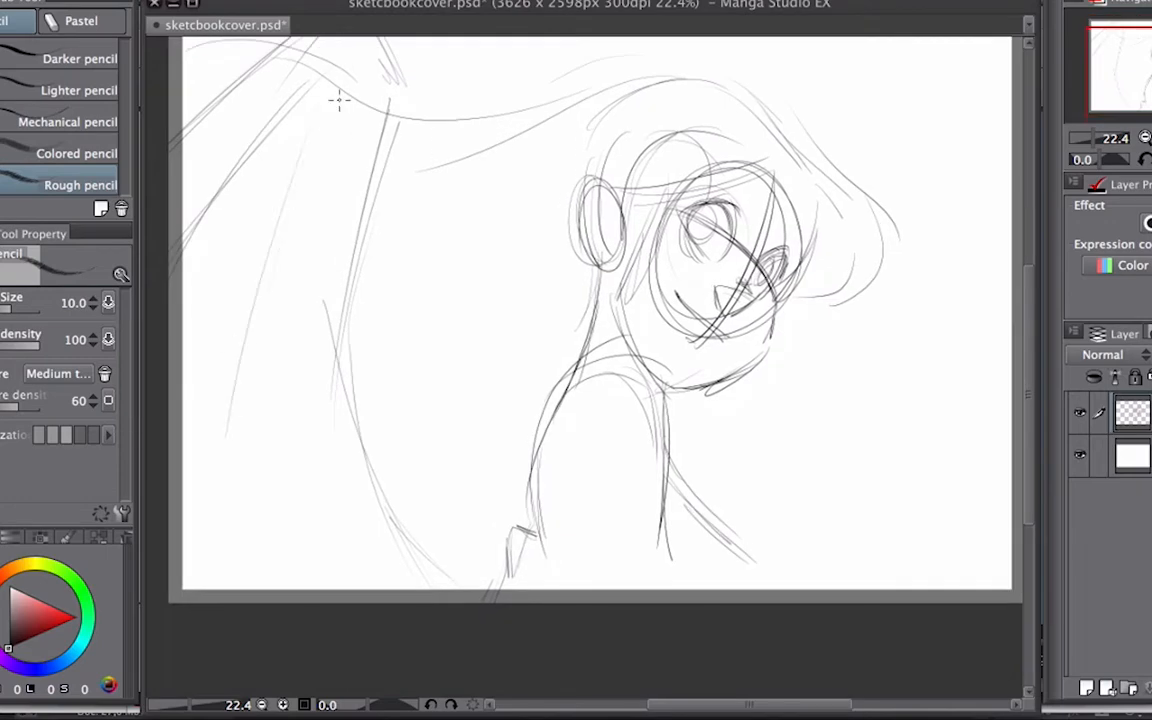
{"action": "left_click_drag", "start_coordinate": [339, 100], "coordinate": [260, 378]}
{"action": "mouse_move", "coordinate": [281, 303]}
{"action": "left_mouse_down"}
{"action": "mouse_move", "coordinate": [253, 374]}
{"action": "mouse_move", "coordinate": [335, 580]}
{"action": "left_mouse_up"}
{"action": "left_click_drag", "start_coordinate": [254, 440], "coordinate": [311, 592]}
Scale the whole sketch up to 122% and shift it on the canvas with a free transform.
{"action": "mouse_move", "coordinate": [827, 258]}
{"action": "left_mouse_down"}
{"action": "mouse_move", "coordinate": [746, 300]}
{"action": "mouse_move", "coordinate": [765, 304]}
{"action": "left_mouse_up"}
{"action": "key", "text": "super+t"}
{"action": "left_click_drag", "start_coordinate": [798, 212], "coordinate": [800, 296]}
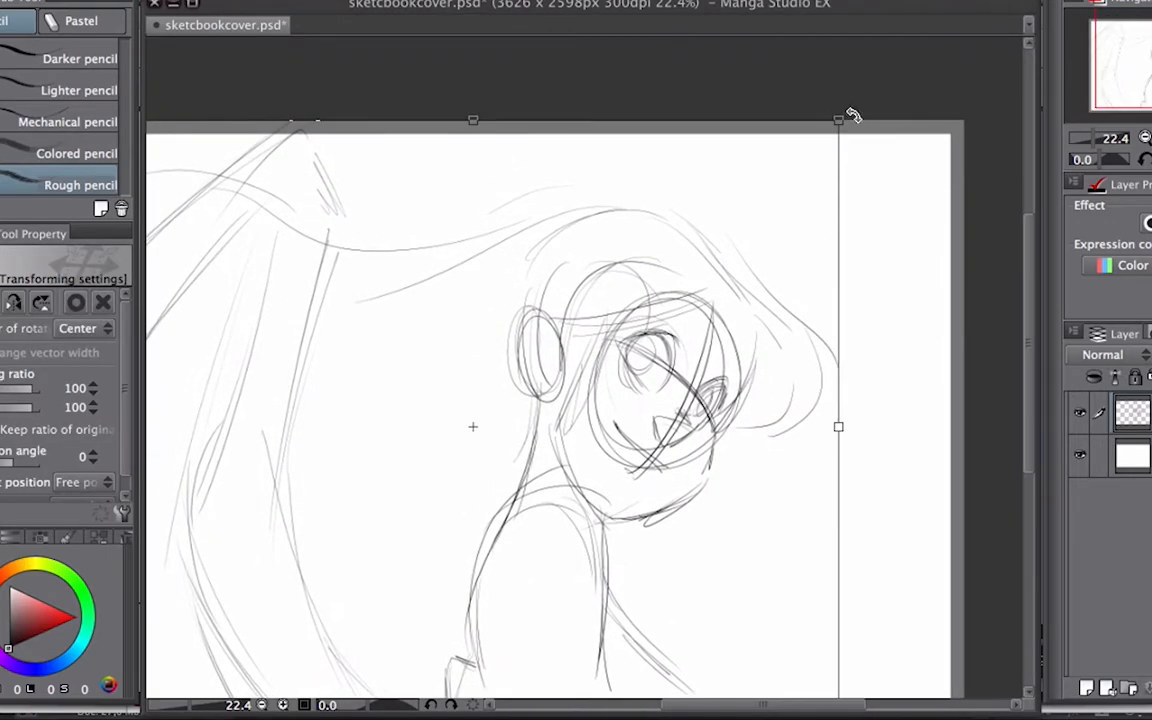
{"action": "left_click_drag", "start_coordinate": [840, 120], "coordinate": [999, 60]}
{"action": "left_click_drag", "start_coordinate": [892, 504], "coordinate": [907, 533]}
{"action": "key", "text": "Return"}
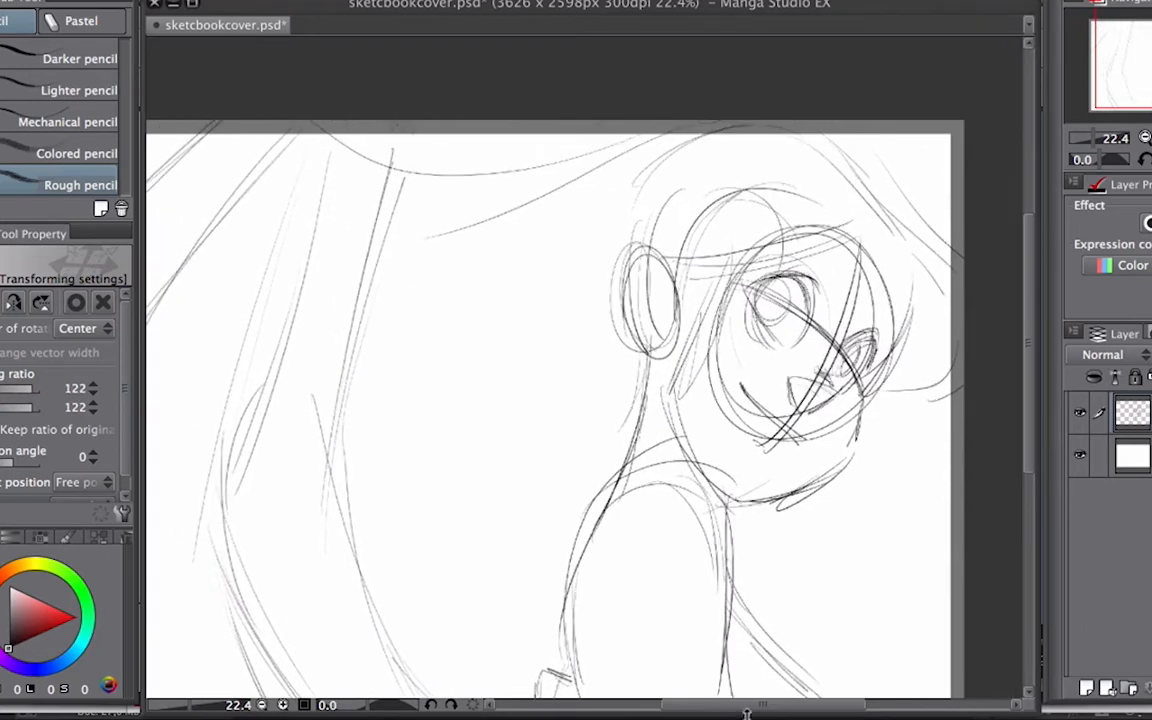
Enlarge the sketch further, reposition it so the head fills the upper canvas, and apply the transform.
{"action": "mouse_move", "coordinate": [747, 708]}
{"action": "left_mouse_down"}
{"action": "mouse_move", "coordinate": [689, 711]}
{"action": "mouse_move", "coordinate": [741, 711]}
{"action": "left_mouse_up"}
{"action": "left_click_drag", "start_coordinate": [846, 532], "coordinate": [830, 470]}
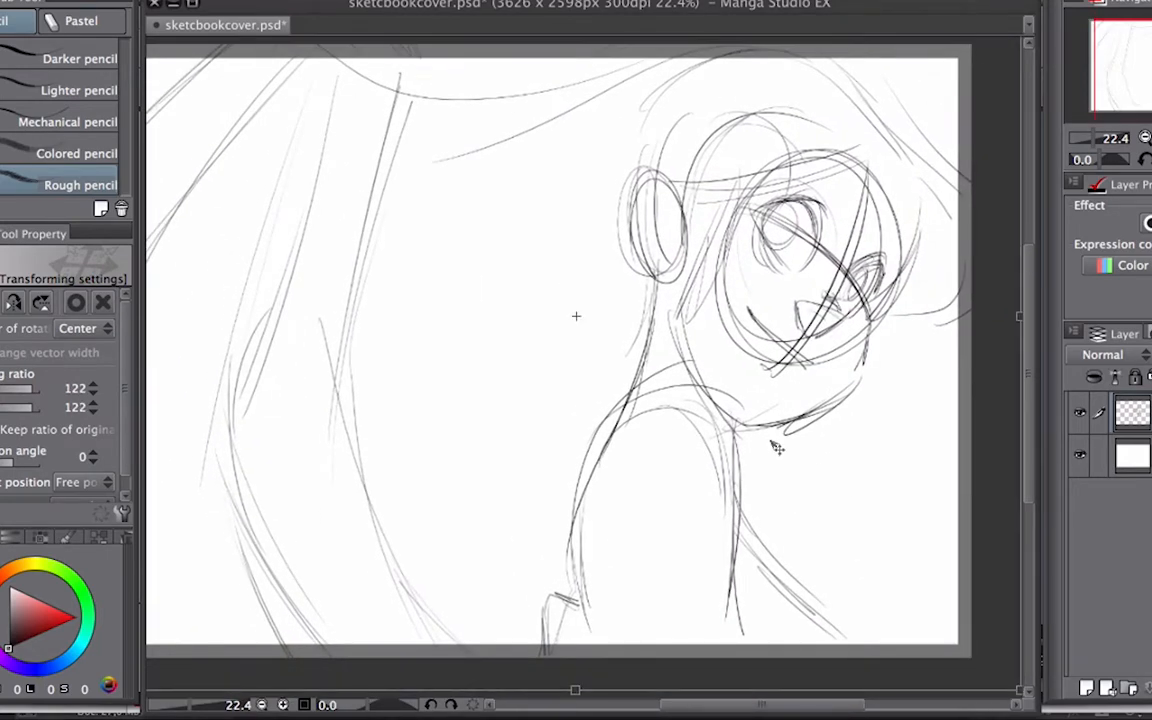
{"action": "left_click_drag", "start_coordinate": [772, 442], "coordinate": [731, 591]}
{"action": "left_click_drag", "start_coordinate": [980, 93], "coordinate": [1068, 21]}
{"action": "left_click_drag", "start_coordinate": [856, 328], "coordinate": [801, 233]}
{"action": "key", "text": "Return"}
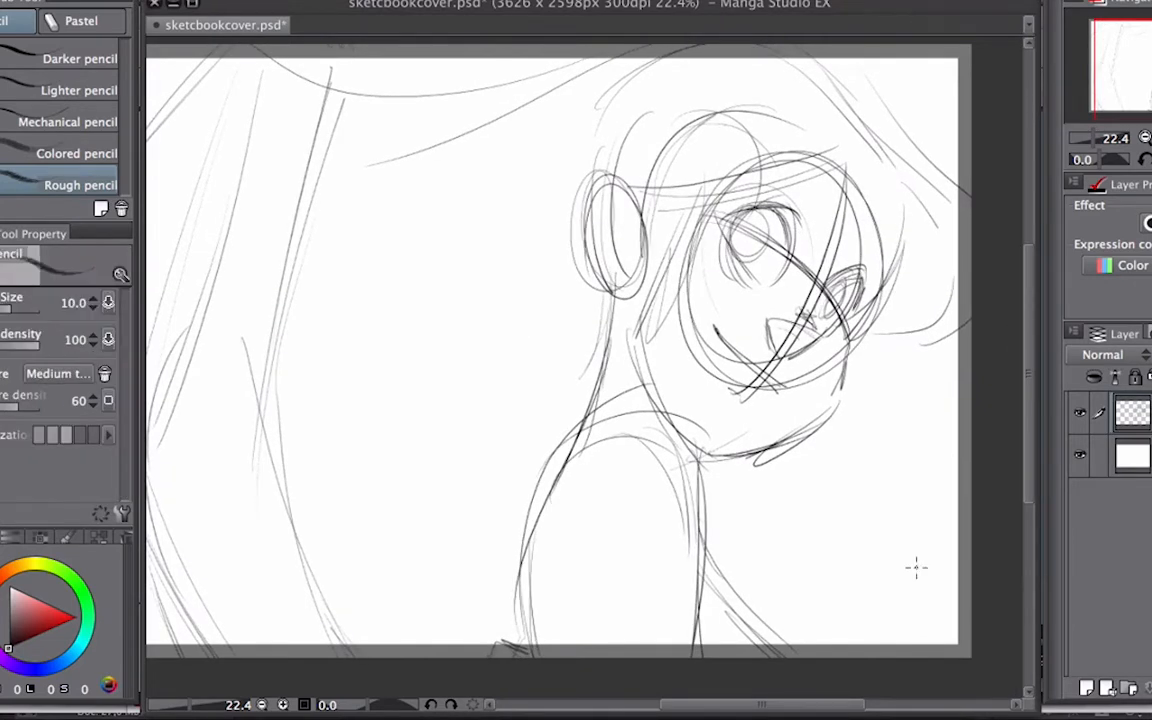
Tint the sketch layer blue with the layer color effect and add a new layer above it for G-pen inking.
{"action": "left_click", "coordinate": [1150, 223]}
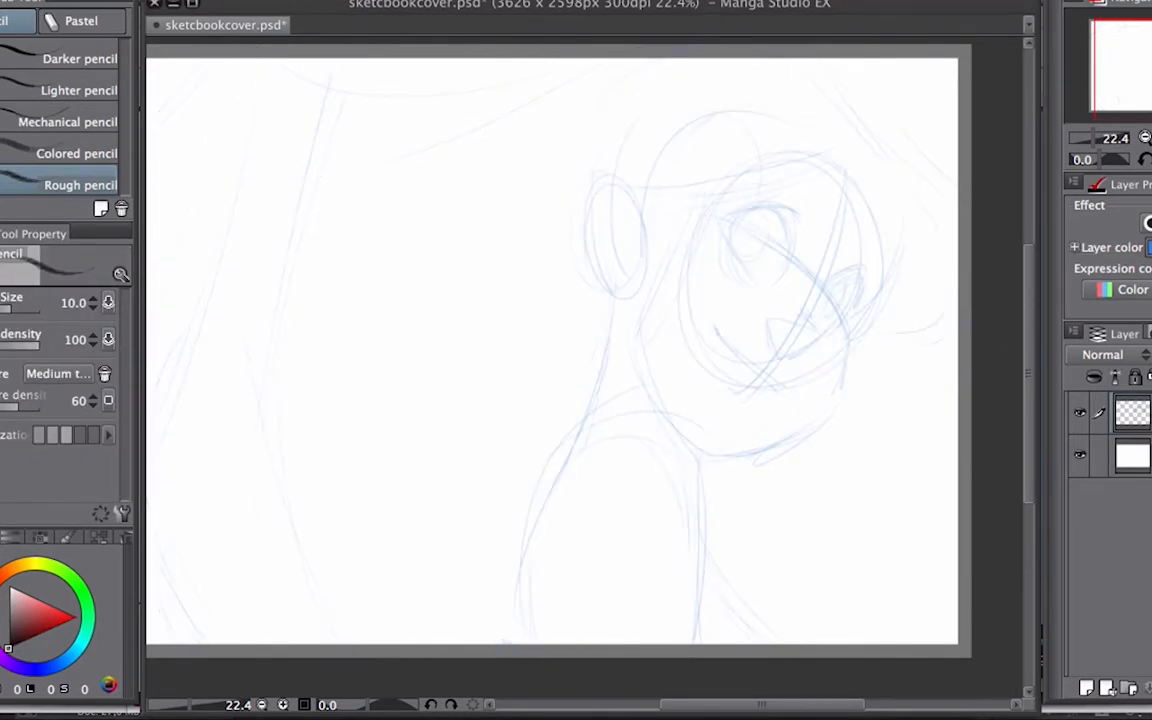
{"action": "key", "text": "super+shift+n"}
{"action": "key", "text": "p"}
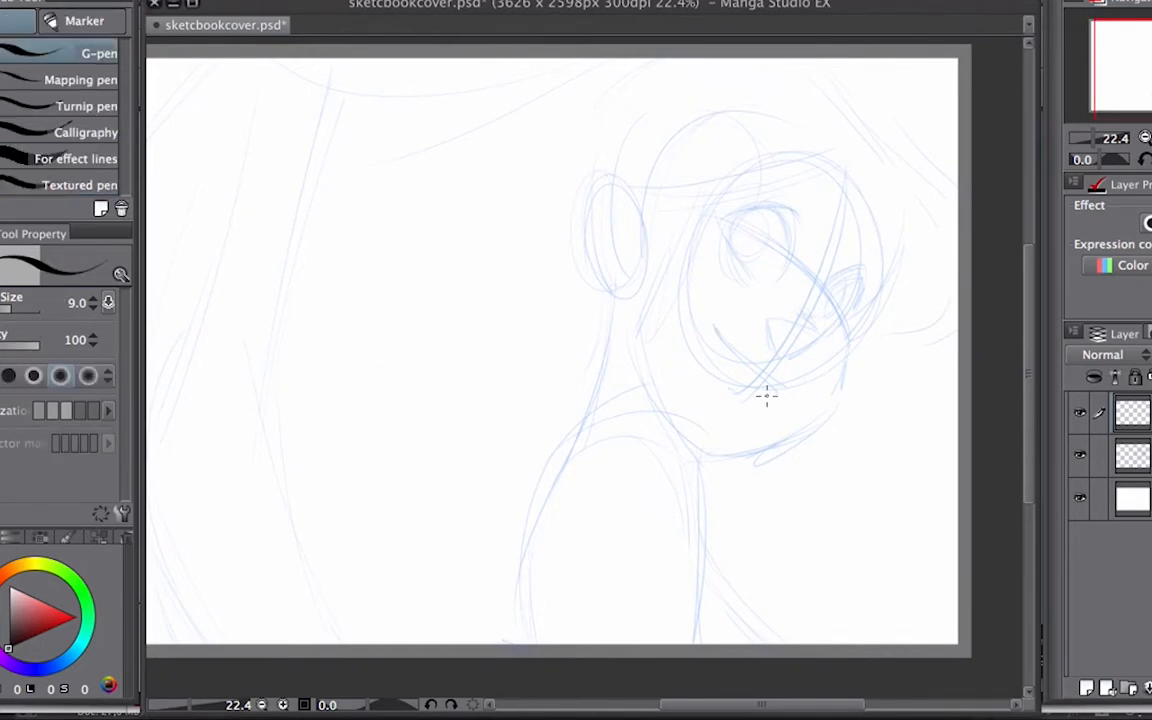
Set the G-pen size to 31.2 and ink the near eye with thick lashes, iris and pupil.
{"action": "scroll", "coordinate": [767, 396], "scroll_direction": "up", "scroll_amount": 3}
{"action": "left_click_drag", "start_coordinate": [880, 256], "coordinate": [795, 358]}
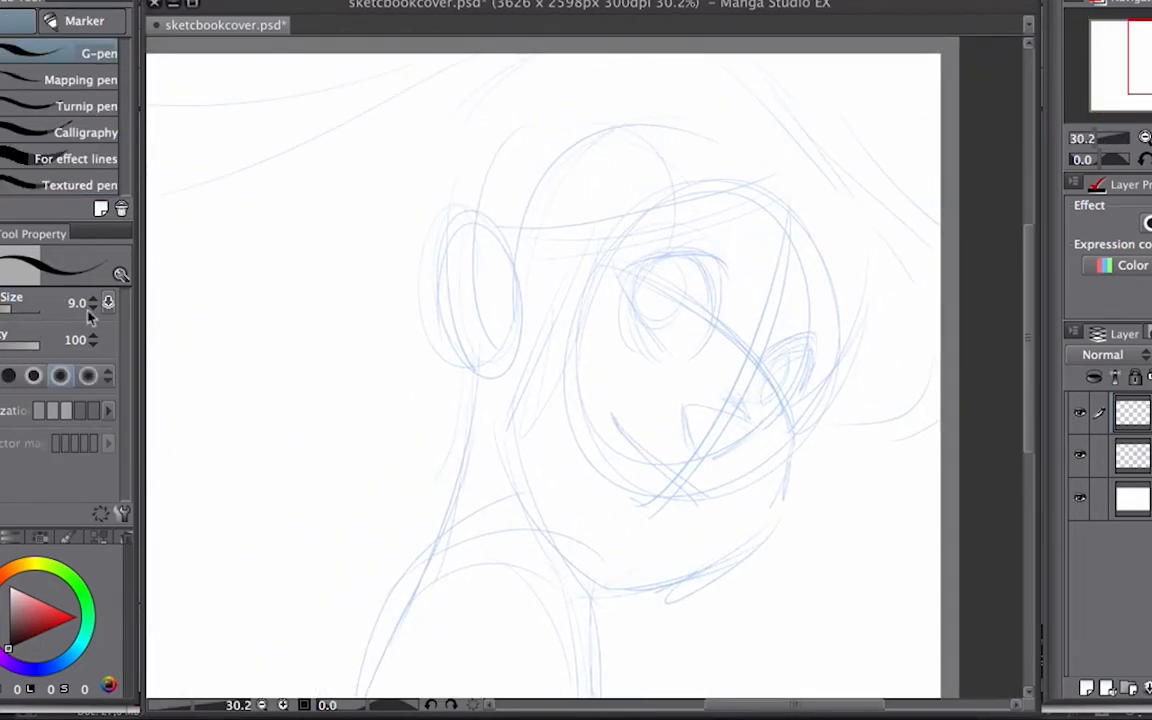
{"action": "left_click_drag", "start_coordinate": [630, 286], "coordinate": [667, 346]}
{"action": "left_click_drag", "start_coordinate": [12, 310], "coordinate": [20, 310]}
{"action": "mouse_move", "coordinate": [631, 281]}
{"action": "left_mouse_down"}
{"action": "mouse_move", "coordinate": [670, 346]}
{"action": "mouse_move", "coordinate": [631, 273]}
{"action": "mouse_move", "coordinate": [689, 353]}
{"action": "left_mouse_up"}
{"action": "mouse_move", "coordinate": [636, 270]}
{"action": "left_mouse_down"}
{"action": "mouse_move", "coordinate": [712, 283]}
{"action": "mouse_move", "coordinate": [642, 273]}
{"action": "mouse_move", "coordinate": [716, 302]}
{"action": "mouse_move", "coordinate": [700, 333]}
{"action": "mouse_move", "coordinate": [660, 272]}
{"action": "mouse_move", "coordinate": [679, 262]}
{"action": "mouse_move", "coordinate": [701, 300]}
{"action": "mouse_move", "coordinate": [678, 267]}
{"action": "mouse_move", "coordinate": [701, 271]}
{"action": "mouse_move", "coordinate": [664, 261]}
{"action": "mouse_move", "coordinate": [667, 250]}
{"action": "mouse_move", "coordinate": [705, 267]}
{"action": "mouse_move", "coordinate": [673, 259]}
{"action": "mouse_move", "coordinate": [653, 336]}
{"action": "mouse_move", "coordinate": [670, 296]}
{"action": "left_mouse_up"}
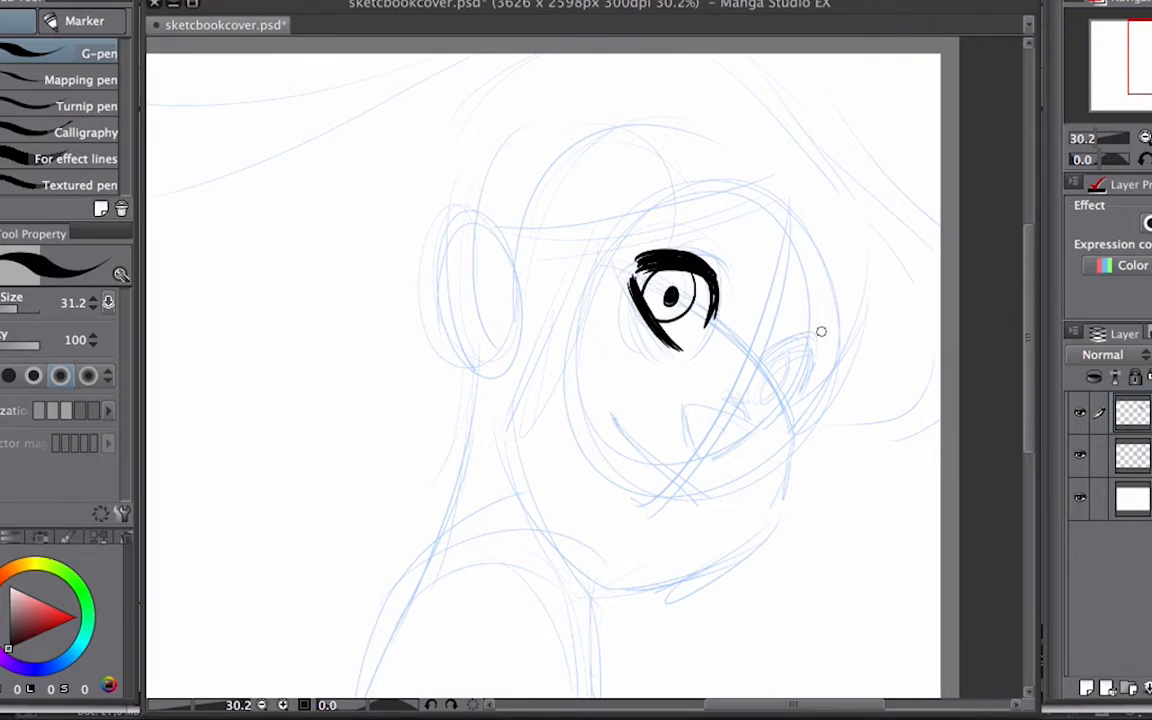
Ink the tip and nostril lines of the nose over the blue sketch with the G-pen.
{"action": "left_click_drag", "start_coordinate": [756, 391], "coordinate": [722, 448]}
{"action": "key", "text": "ctrl+z"}
{"action": "key", "text": "b"}
{"action": "key", "text": "b"}
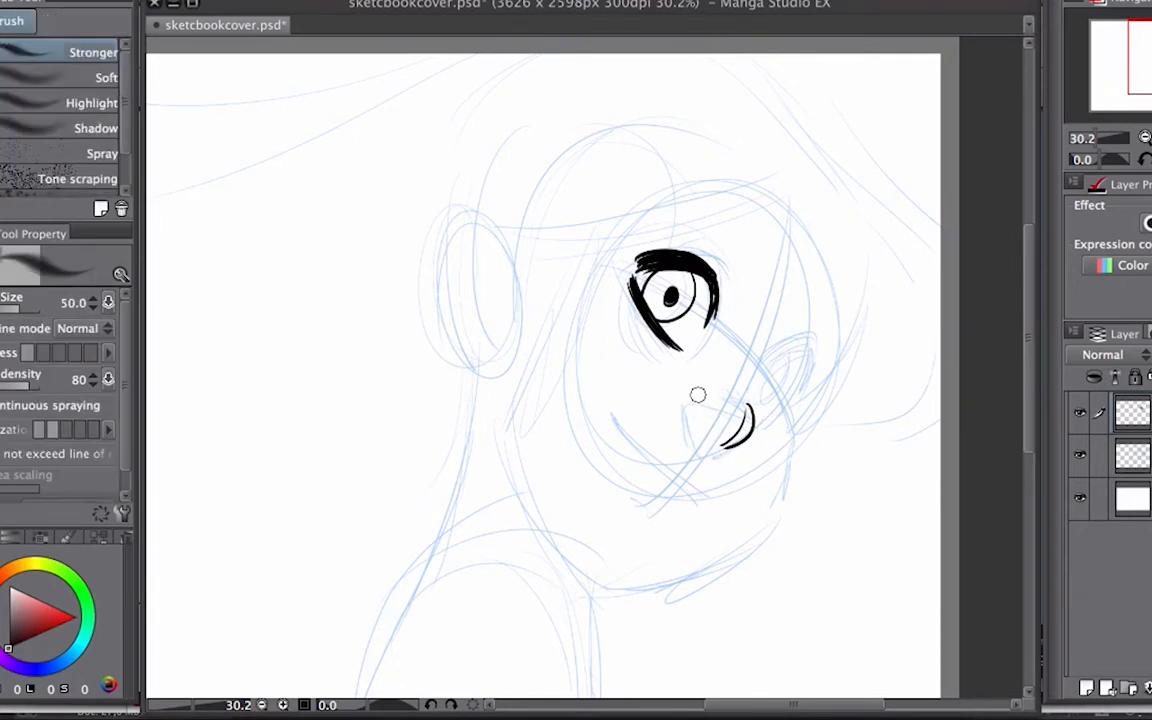
{"action": "key", "text": "p"}
{"action": "key", "text": "p"}
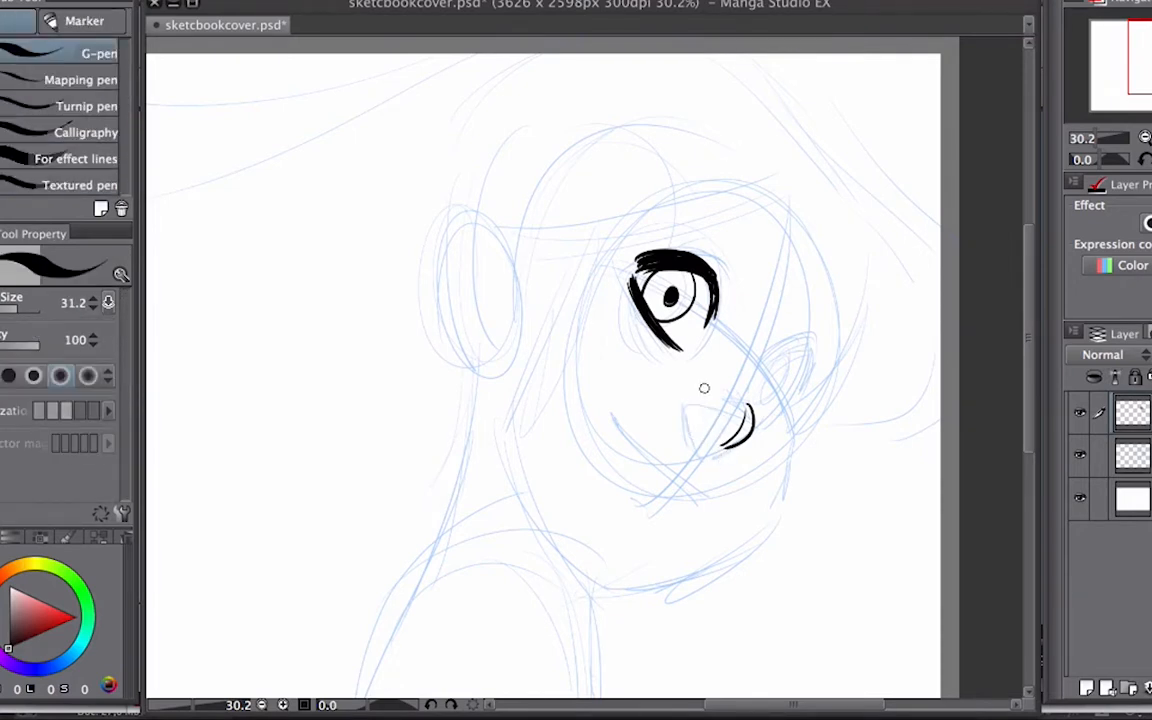
{"action": "left_click_drag", "start_coordinate": [700, 390], "coordinate": [722, 440]}
Ink the slanted smile, the upper lip details and a short line below the lower lip.
{"action": "left_click_drag", "start_coordinate": [806, 502], "coordinate": [656, 466]}
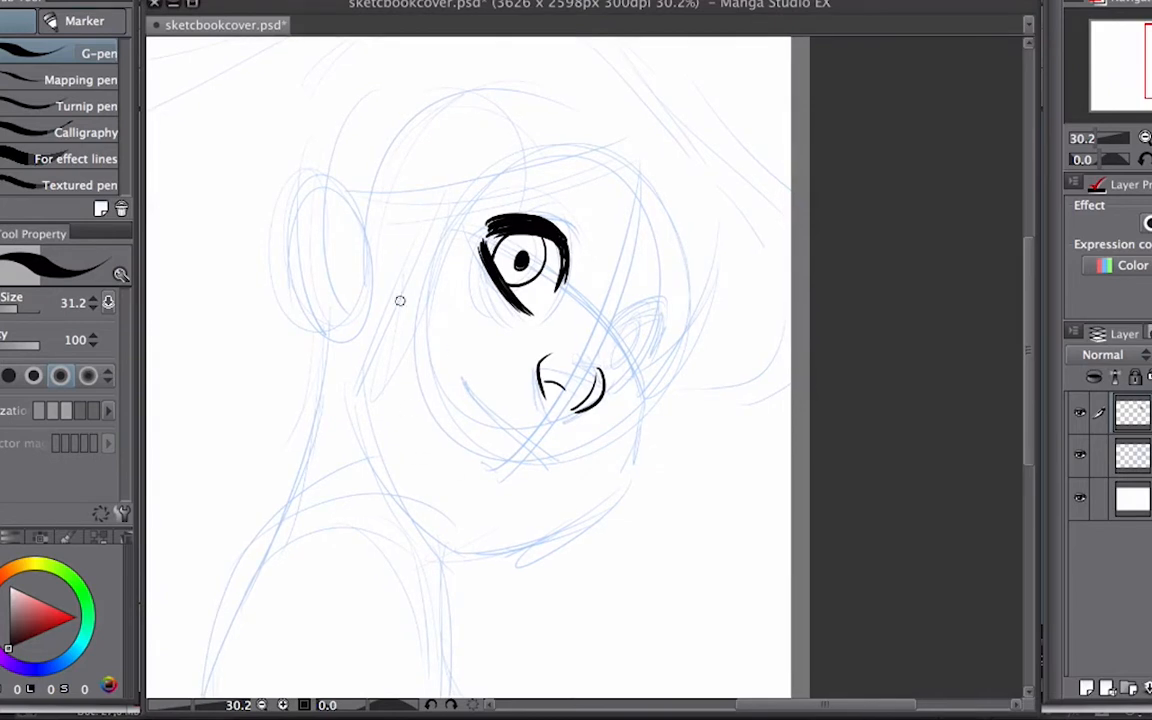
{"action": "mouse_move", "coordinate": [461, 364]}
{"action": "left_mouse_down"}
{"action": "mouse_move", "coordinate": [551, 458]}
{"action": "mouse_move", "coordinate": [664, 475]}
{"action": "left_mouse_up"}
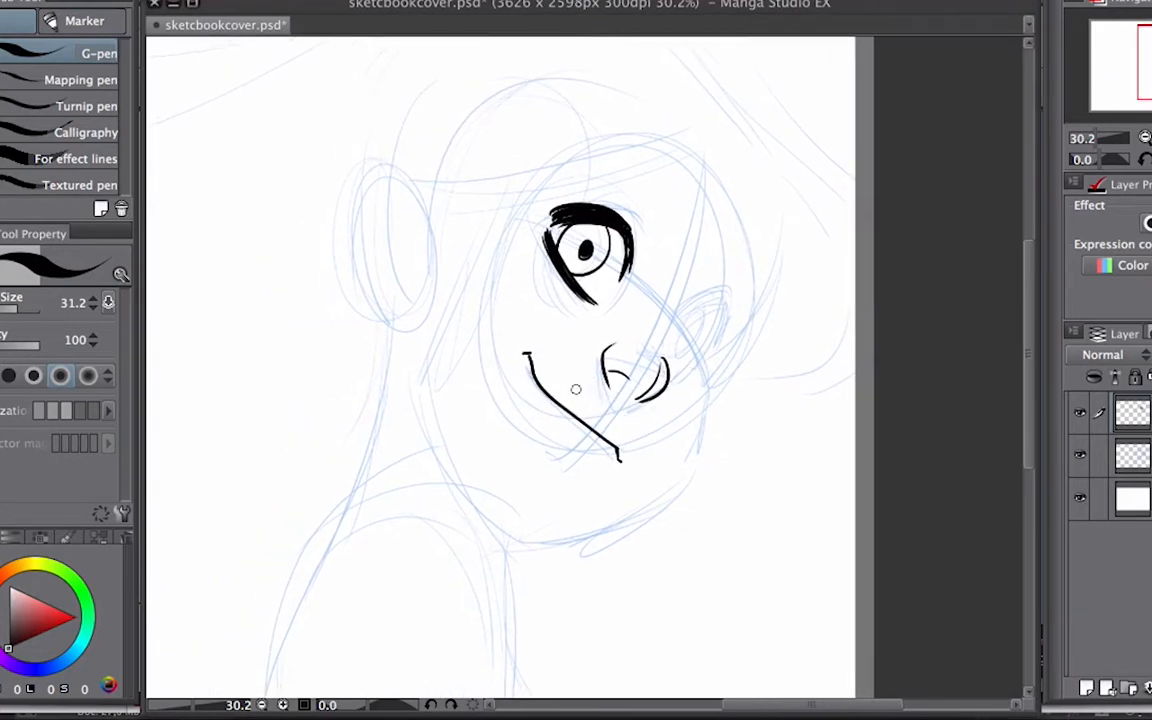
{"action": "left_click_drag", "start_coordinate": [633, 430], "coordinate": [627, 459]}
{"action": "left_click_drag", "start_coordinate": [533, 371], "coordinate": [605, 408]}
{"action": "left_click_drag", "start_coordinate": [544, 443], "coordinate": [575, 473]}
Ink the far eye with a thick upper lash, a lower lash, and the iris and pupil.
{"action": "scroll", "coordinate": [681, 339], "scroll_direction": "right", "scroll_amount": 5}
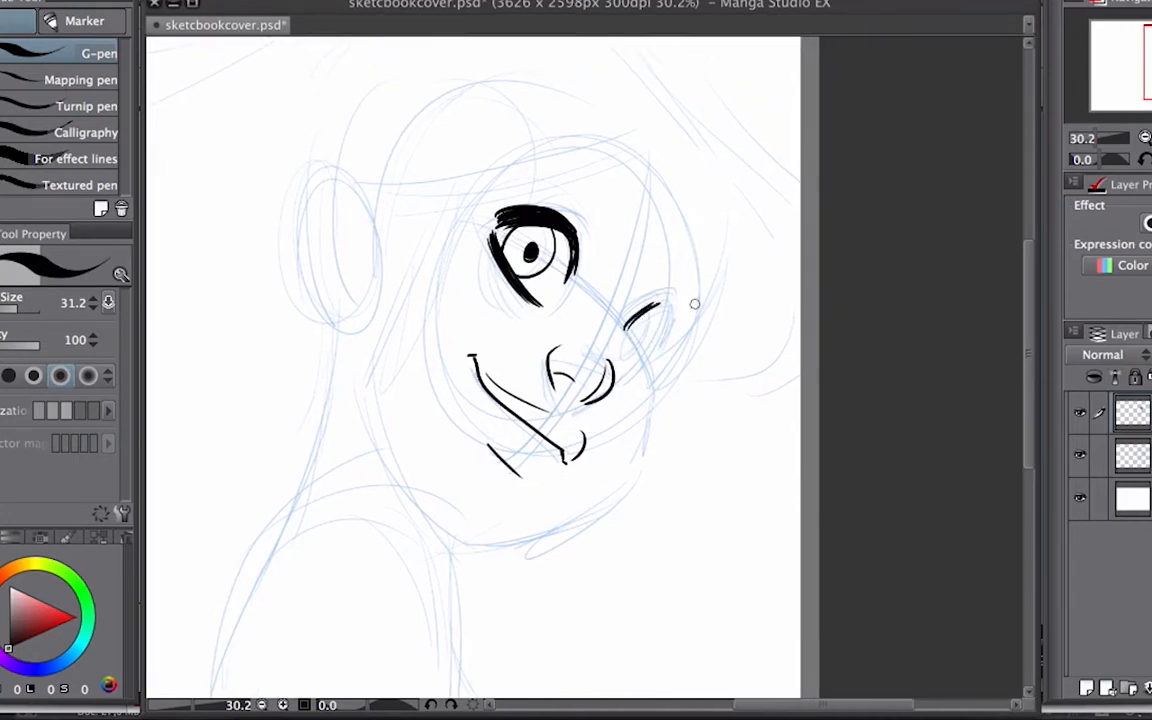
{"action": "mouse_move", "coordinate": [628, 330]}
{"action": "left_mouse_down"}
{"action": "mouse_move", "coordinate": [658, 348]}
{"action": "mouse_move", "coordinate": [663, 308]}
{"action": "left_mouse_up"}
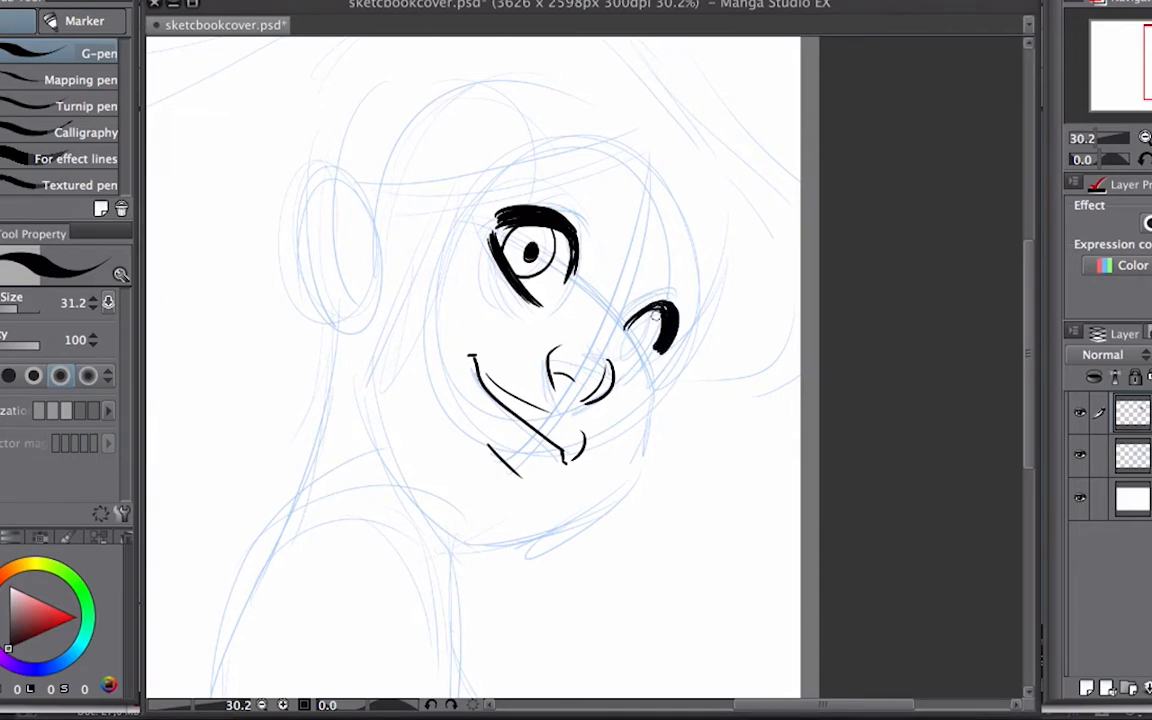
{"action": "left_click_drag", "start_coordinate": [621, 374], "coordinate": [644, 369]}
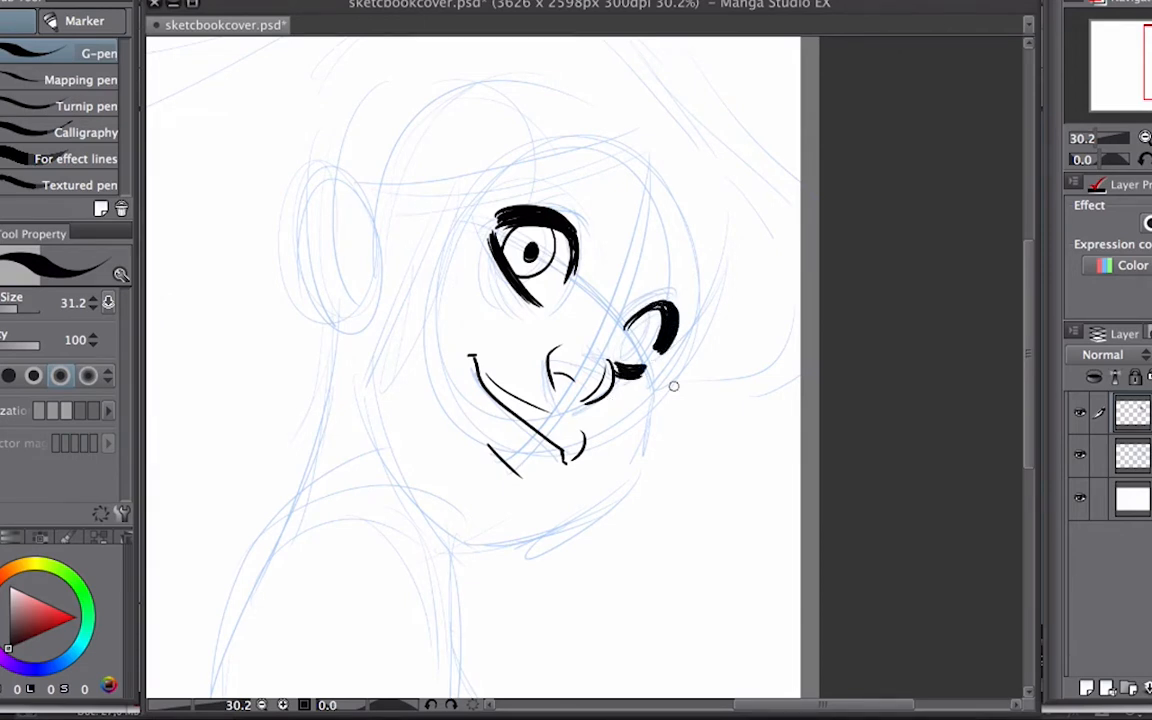
{"action": "scroll", "coordinate": [673, 386], "scroll_direction": "left", "scroll_amount": 8}
{"action": "scroll", "coordinate": [673, 386], "scroll_direction": "up", "scroll_amount": 3}
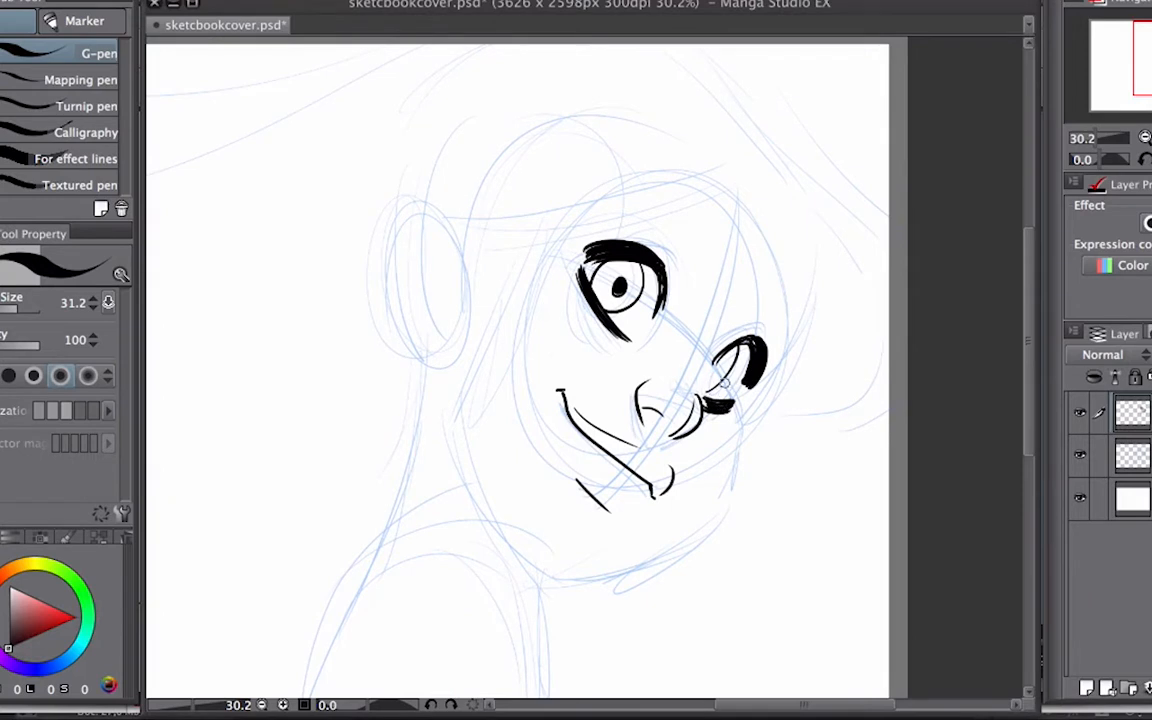
{"action": "key", "text": "ctrl+z"}
{"action": "mouse_move", "coordinate": [735, 350]}
{"action": "left_mouse_down"}
{"action": "mouse_move", "coordinate": [711, 396]}
{"action": "mouse_move", "coordinate": [706, 381]}
{"action": "left_mouse_up"}
{"action": "key", "text": "ctrl+z"}
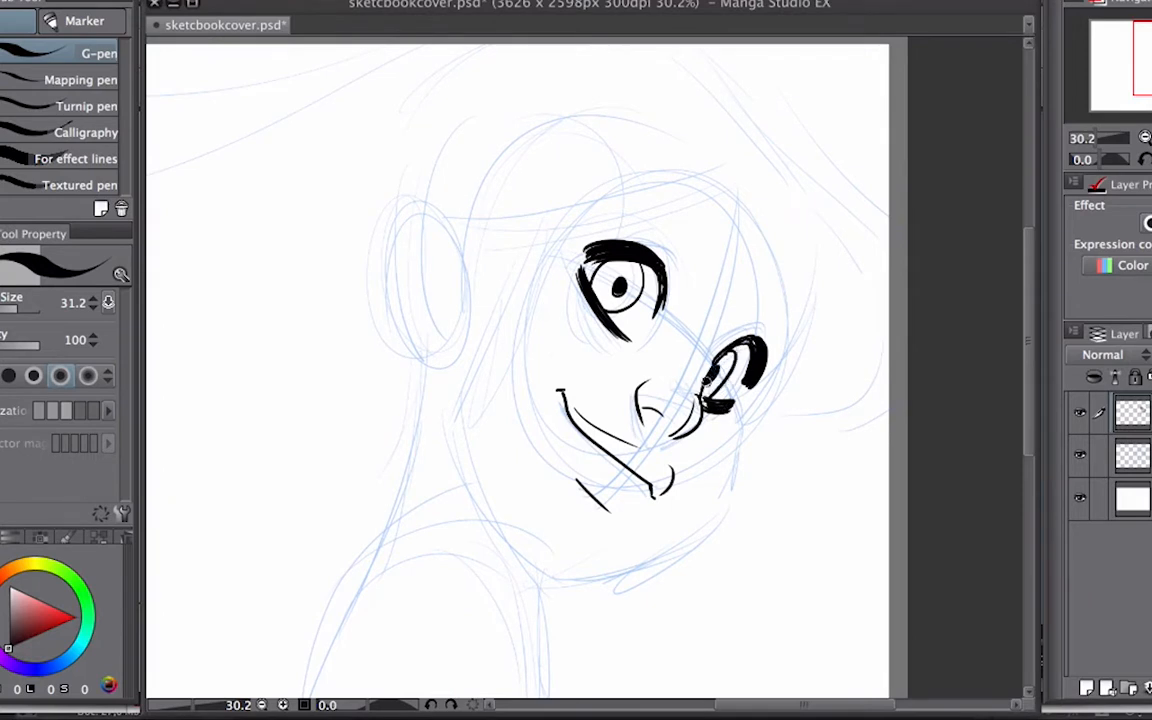
Ink the jawline from below the ear down to the chin, leaving a gap midway.
{"action": "mouse_move", "coordinate": [837, 455]}
{"action": "left_mouse_down"}
{"action": "mouse_move", "coordinate": [774, 417]}
{"action": "mouse_move", "coordinate": [802, 393]}
{"action": "left_mouse_up"}
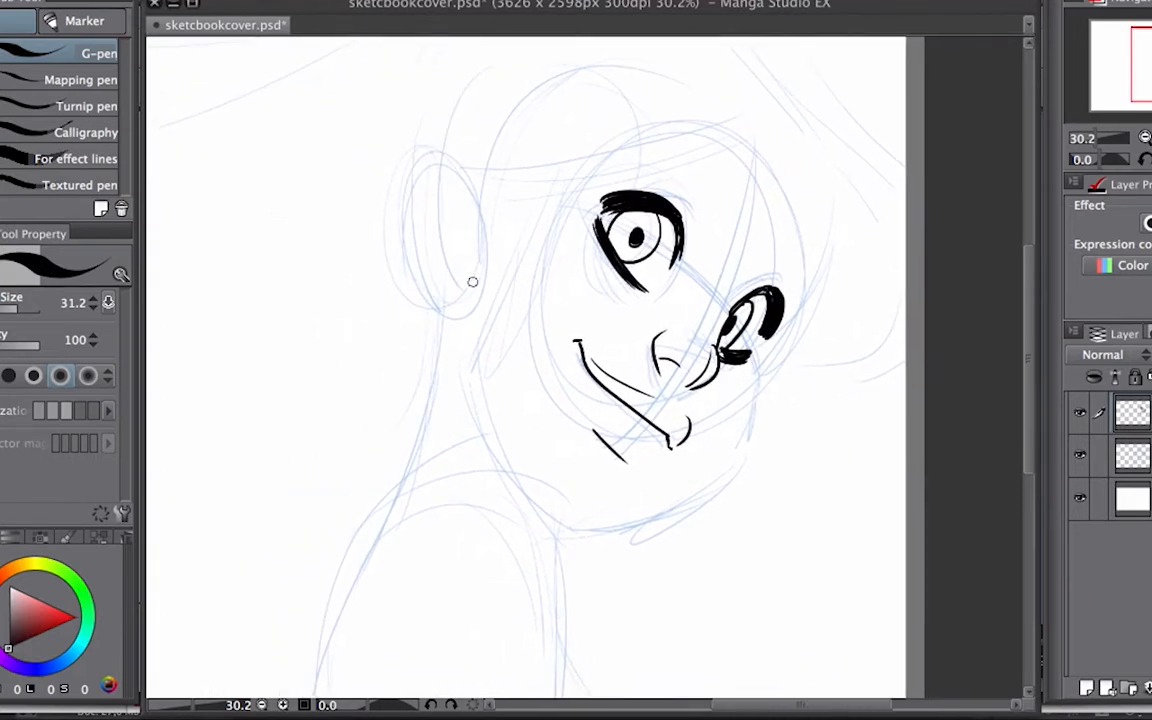
{"action": "left_click_drag", "start_coordinate": [470, 285], "coordinate": [489, 408]}
{"action": "left_click_drag", "start_coordinate": [507, 452], "coordinate": [593, 533]}
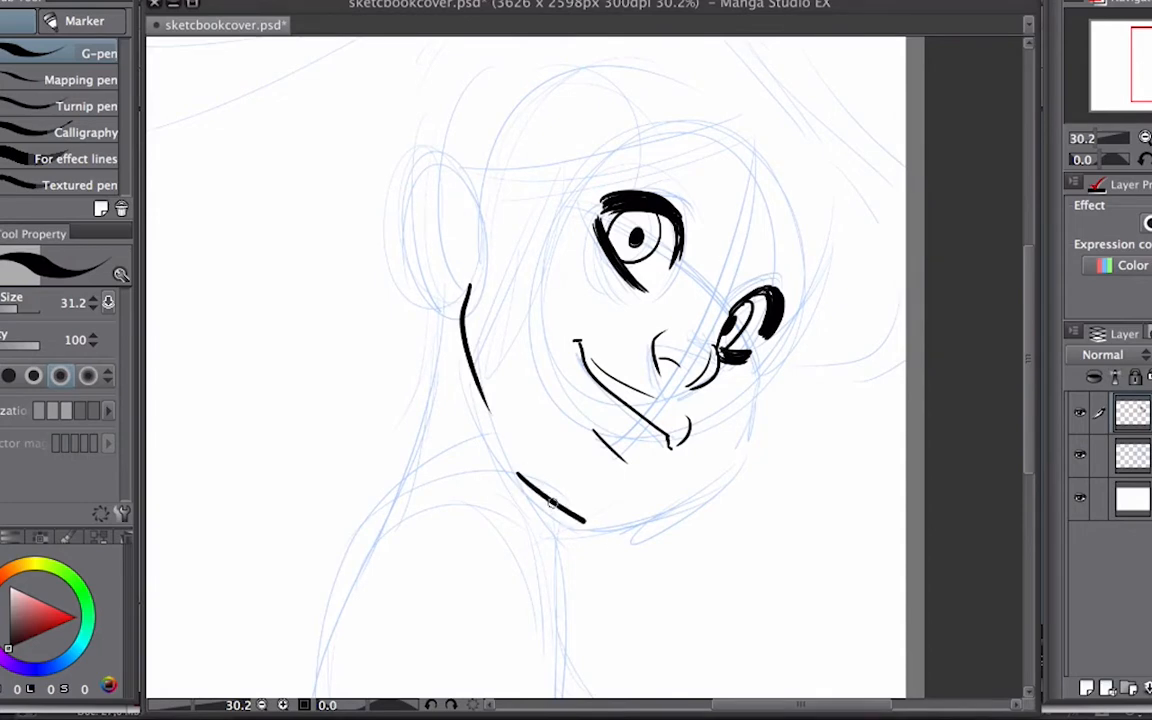
{"action": "left_click_drag", "start_coordinate": [790, 416], "coordinate": [742, 397]}
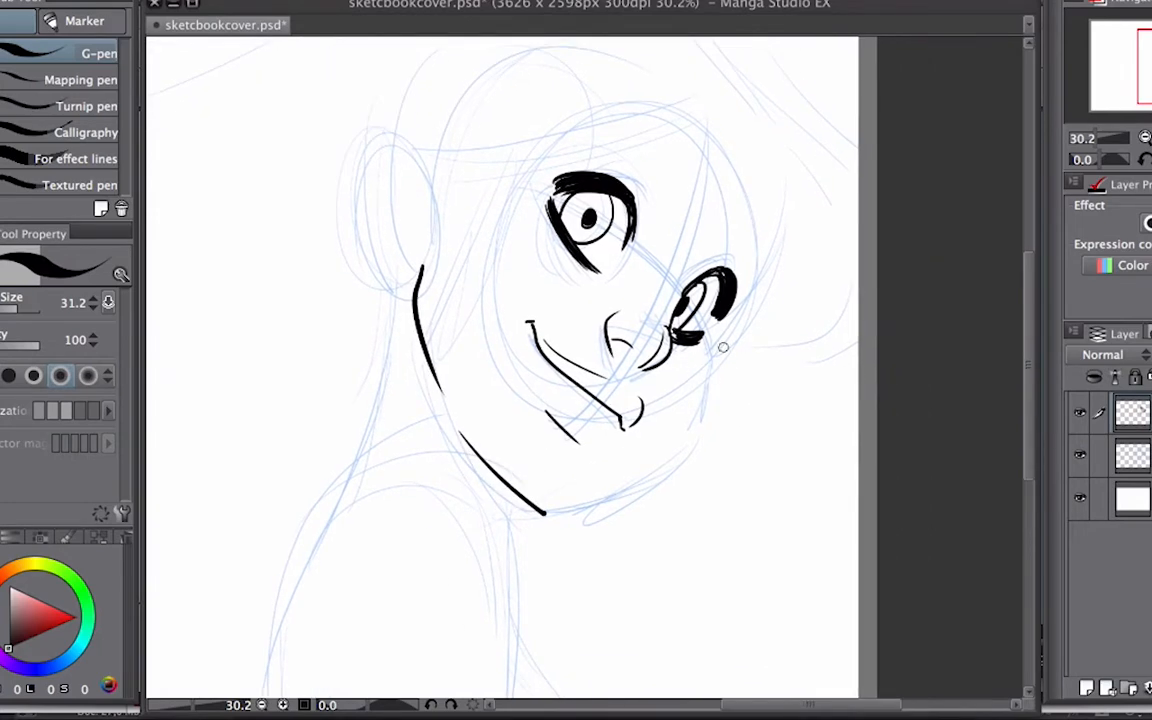
Rotate the canvas view to -49.7, ink the curved far cheek down to the chin, and erase the overshoot.
{"action": "left_click_drag", "start_coordinate": [1108, 160], "coordinate": [1092, 161]}
{"action": "mouse_move", "coordinate": [651, 244]}
{"action": "left_mouse_down"}
{"action": "mouse_move", "coordinate": [624, 484]}
{"action": "mouse_move", "coordinate": [645, 549]}
{"action": "left_mouse_up"}
{"action": "key", "text": "super+z"}
{"action": "key", "text": "super+z"}
{"action": "key", "text": "super+z"}
{"action": "left_click_drag", "start_coordinate": [668, 262], "coordinate": [670, 500]}
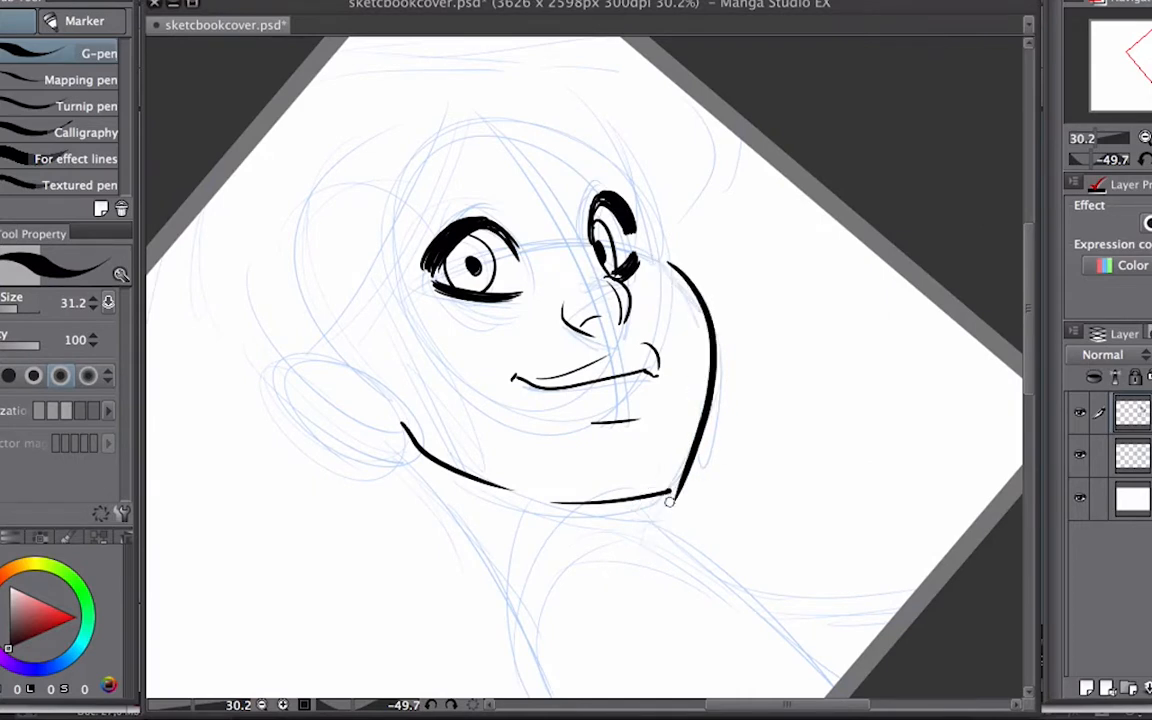
{"action": "key", "text": "e"}
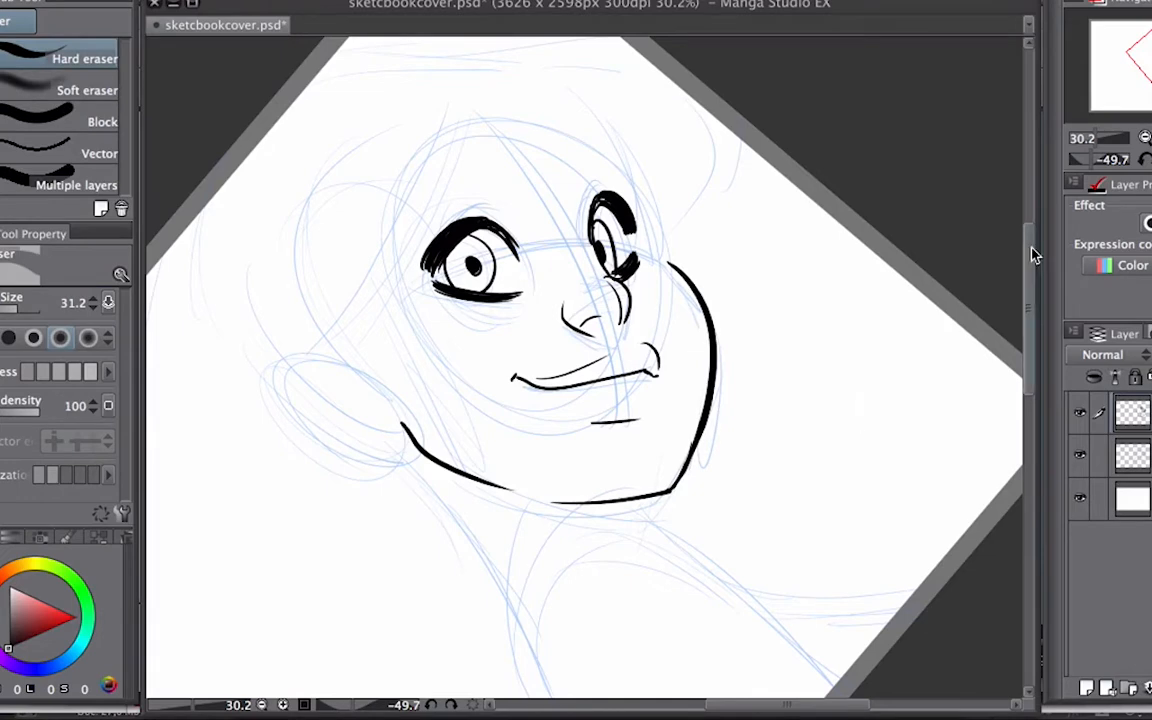
Rotate the canvas view back to -6.2 and ink the face contour from the far cheek up past the eye.
{"action": "left_click", "coordinate": [1092, 165]}
{"action": "left_click_drag", "start_coordinate": [1089, 163], "coordinate": [1098, 161]}
{"action": "left_click_drag", "start_coordinate": [892, 294], "coordinate": [828, 354]}
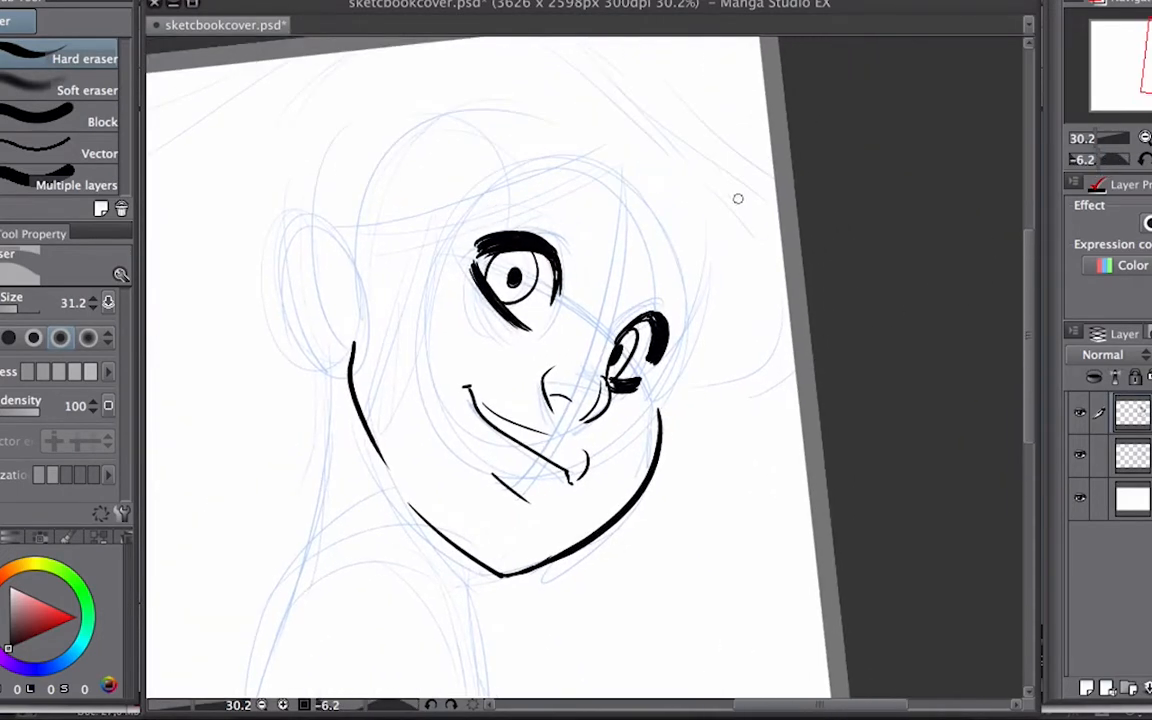
{"action": "key", "text": "p"}
{"action": "left_click_drag", "start_coordinate": [659, 408], "coordinate": [708, 264]}
{"action": "left_click_drag", "start_coordinate": [728, 364], "coordinate": [811, 214]}
Ink the rounded shoulder and upper arm contour, and the back of the neck sweeping down from the ear.
{"action": "left_click_drag", "start_coordinate": [376, 410], "coordinate": [575, 402]}
{"action": "key", "text": "super+z"}
{"action": "mouse_move", "coordinate": [378, 410]}
{"action": "left_mouse_down"}
{"action": "mouse_move", "coordinate": [598, 428]}
{"action": "mouse_move", "coordinate": [565, 645]}
{"action": "left_mouse_up"}
{"action": "left_click_drag", "start_coordinate": [777, 417], "coordinate": [838, 401]}
{"action": "mouse_move", "coordinate": [475, 197]}
{"action": "left_mouse_down"}
{"action": "mouse_move", "coordinate": [452, 332]}
{"action": "mouse_move", "coordinate": [409, 450]}
{"action": "mouse_move", "coordinate": [471, 257]}
{"action": "mouse_move", "coordinate": [395, 480]}
{"action": "left_mouse_up"}
{"action": "key", "text": "super+z"}
{"action": "left_click_drag", "start_coordinate": [836, 398], "coordinate": [701, 303]}
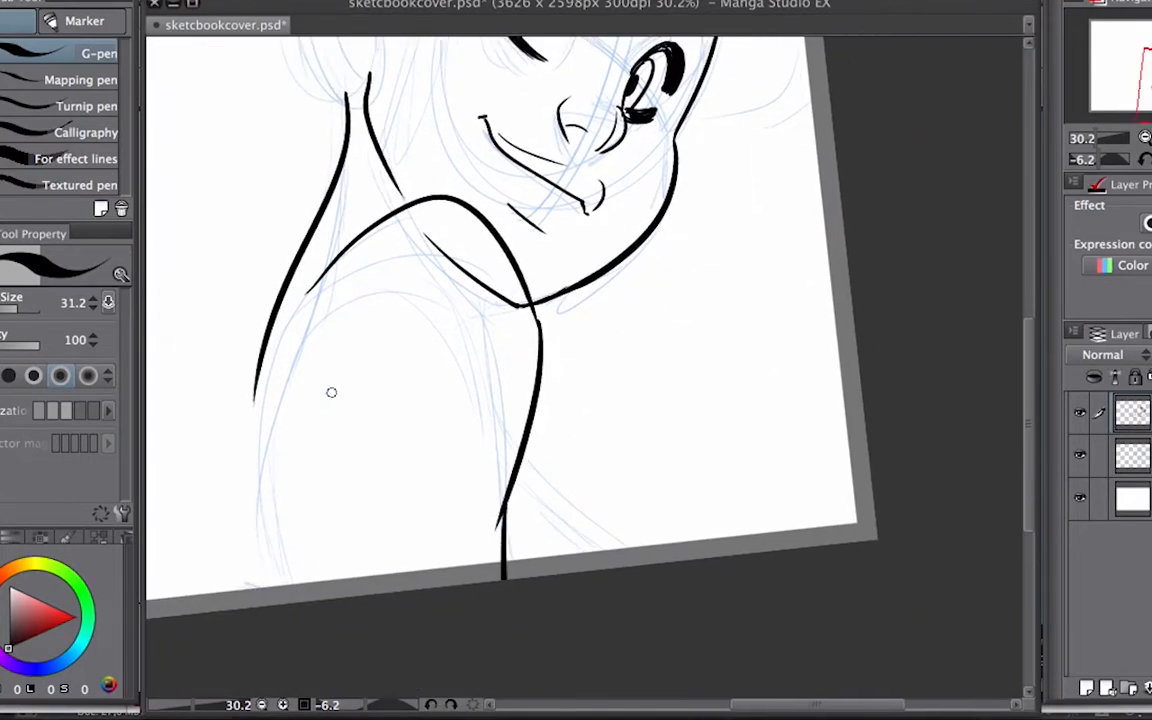
Ink the inner arm line and the chest line running down from the arm.
{"action": "left_click_drag", "start_coordinate": [329, 391], "coordinate": [313, 600]}
{"action": "mouse_move", "coordinate": [725, 326]}
{"action": "left_mouse_down"}
{"action": "mouse_move", "coordinate": [903, 419]}
{"action": "mouse_move", "coordinate": [894, 423]}
{"action": "left_mouse_up"}
{"action": "left_click_drag", "start_coordinate": [687, 555], "coordinate": [772, 645]}
Erase the part of the inked jawline that overlaps the shoulder.
{"action": "mouse_move", "coordinate": [818, 416]}
{"action": "left_mouse_down"}
{"action": "mouse_move", "coordinate": [684, 514]}
{"action": "mouse_move", "coordinate": [683, 545]}
{"action": "left_mouse_up"}
{"action": "key", "text": "e"}
{"action": "left_click_drag", "start_coordinate": [455, 462], "coordinate": [550, 540]}
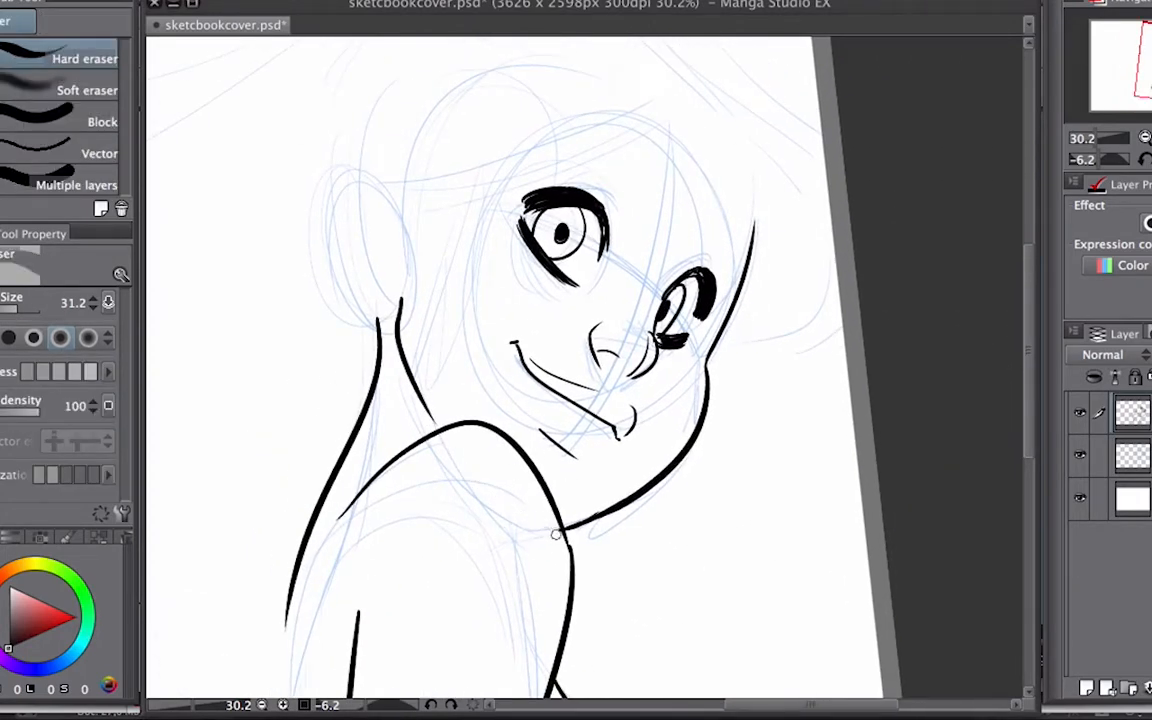
Ink a thin lid line beside the upper lashes of both eyes and reset the canvas rotation to 0.0.
{"action": "key", "text": "p"}
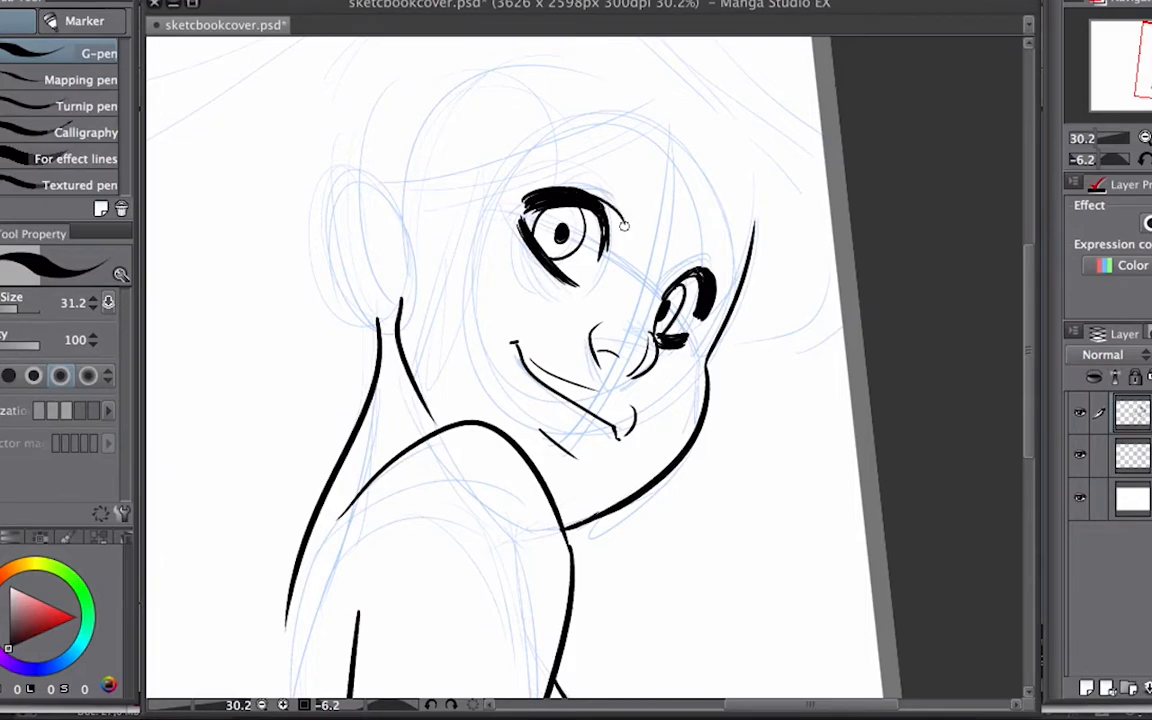
{"action": "left_click_drag", "start_coordinate": [707, 268], "coordinate": [727, 290]}
{"action": "mouse_move", "coordinate": [1106, 158]}
{"action": "left_mouse_down"}
{"action": "mouse_move", "coordinate": [1093, 139]}
{"action": "mouse_move", "coordinate": [1100, 160]}
{"action": "left_mouse_up"}
{"action": "left_click_drag", "start_coordinate": [640, 390], "coordinate": [747, 413]}
{"action": "key", "text": "p"}
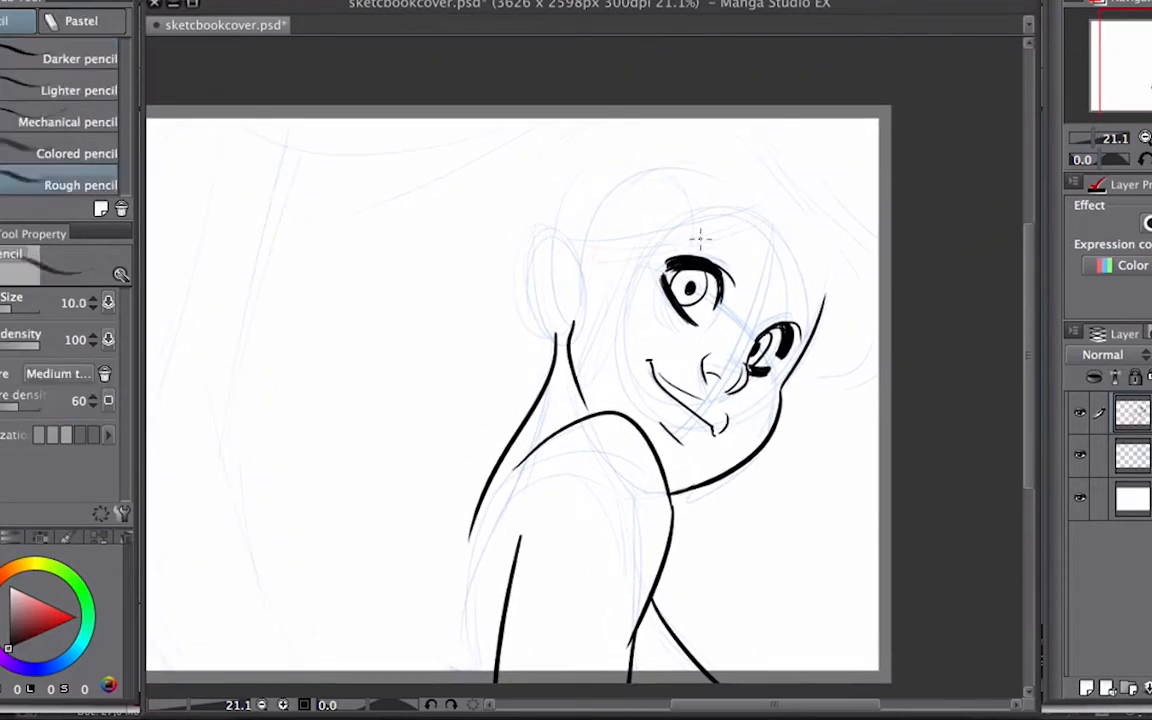
{"action": "key", "text": "p"}
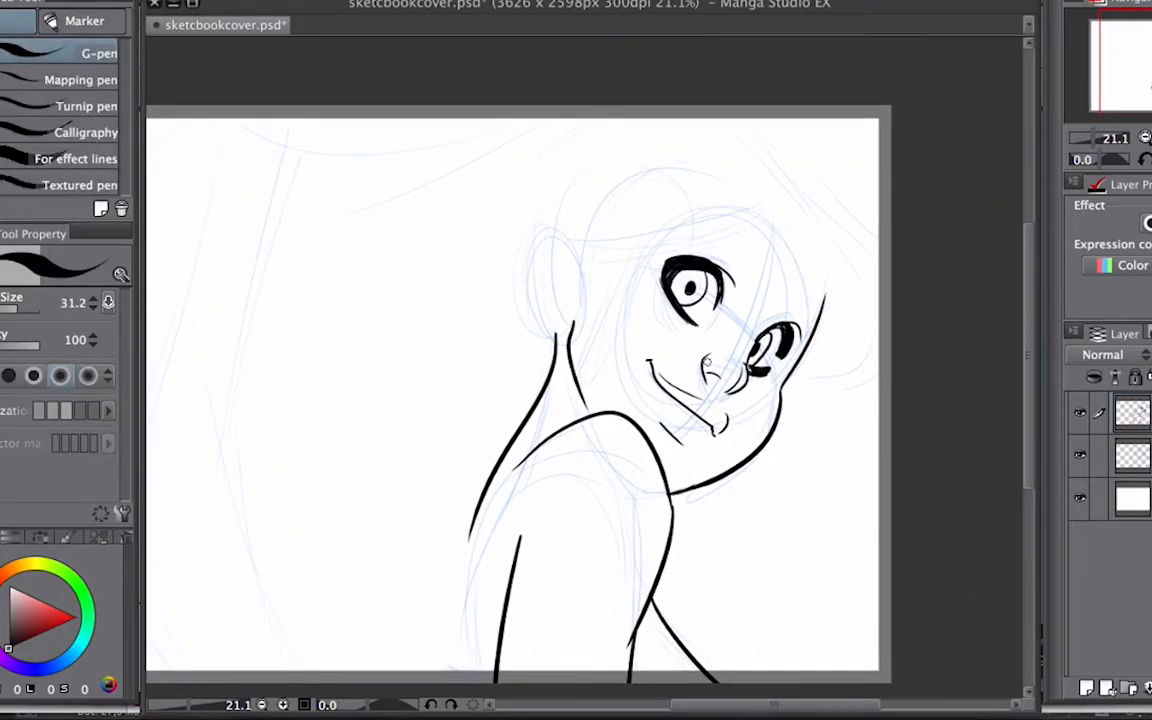
Ink the outer hair contour from above the forehead around the far cheek, and the hair locks curving beneath the chin.
{"action": "left_click_drag", "start_coordinate": [757, 450], "coordinate": [842, 418]}
{"action": "scroll", "coordinate": [725, 197], "scroll_direction": "right", "scroll_amount": 3}
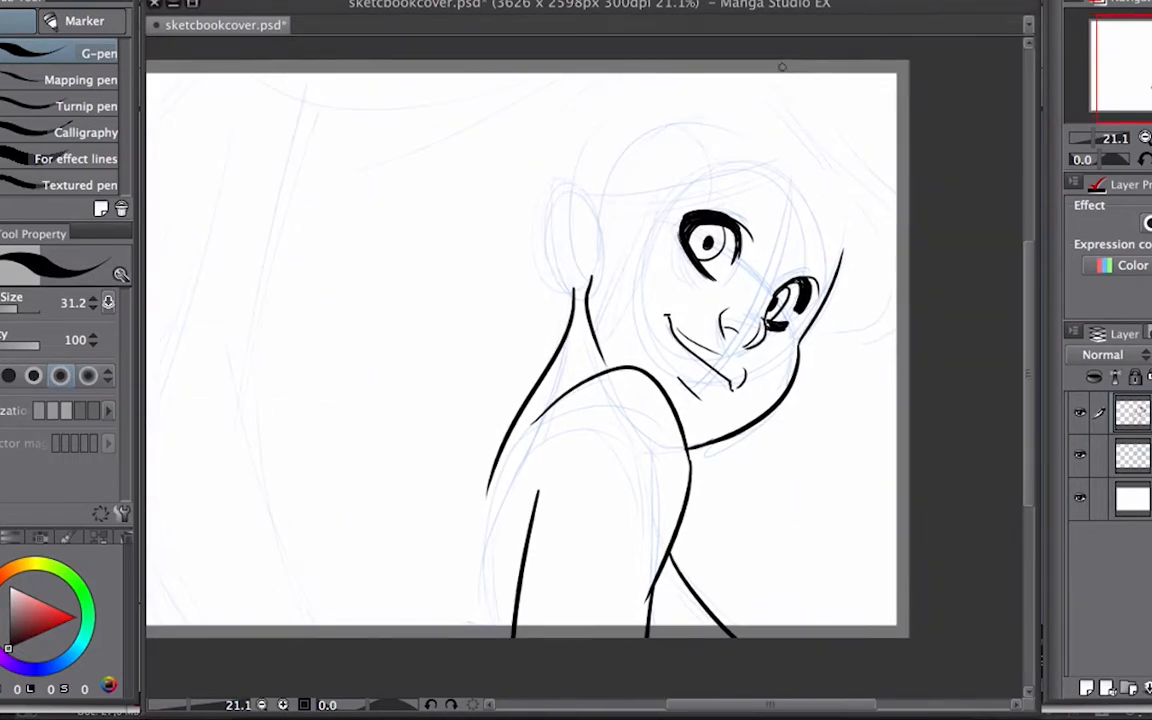
{"action": "left_click_drag", "start_coordinate": [782, 67], "coordinate": [906, 213]}
{"action": "mouse_move", "coordinate": [903, 308]}
{"action": "left_mouse_down"}
{"action": "mouse_move", "coordinate": [808, 373]}
{"action": "mouse_move", "coordinate": [703, 566]}
{"action": "left_mouse_up"}
{"action": "mouse_move", "coordinate": [780, 403]}
{"action": "left_mouse_down"}
{"action": "mouse_move", "coordinate": [717, 546]}
{"action": "mouse_move", "coordinate": [664, 556]}
{"action": "mouse_move", "coordinate": [757, 508]}
{"action": "left_mouse_up"}
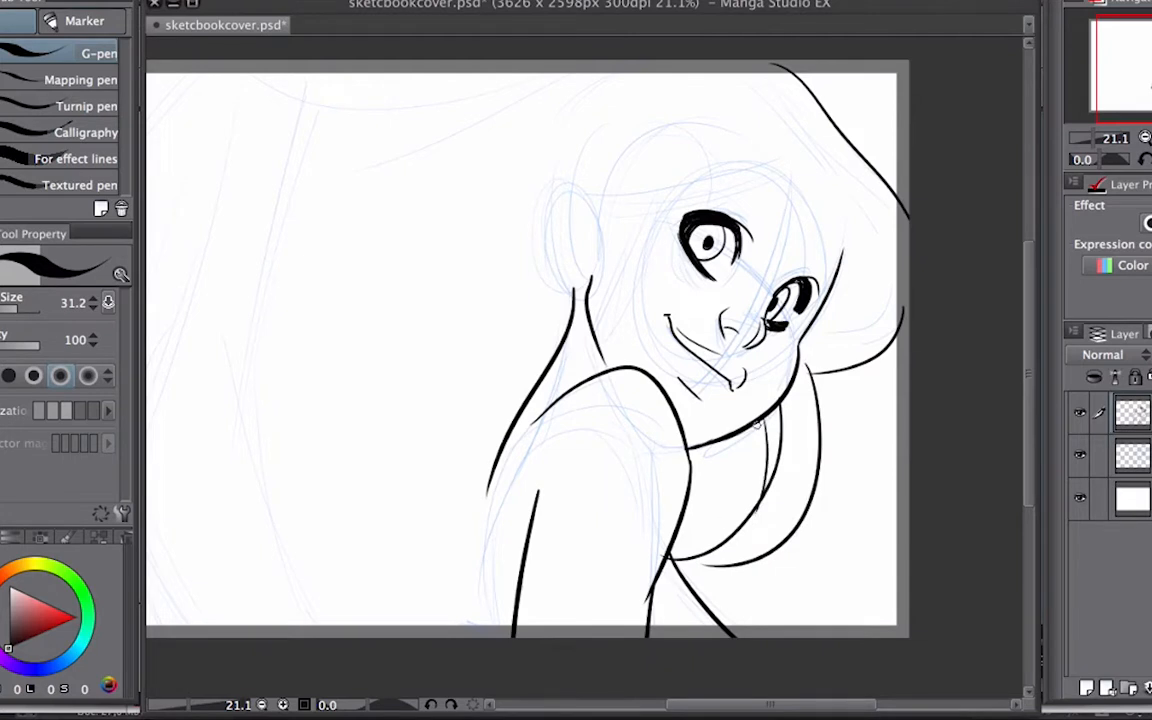
Ink thin curved strands inside the hair lock between the jaw and the shoulder.
{"action": "mouse_move", "coordinate": [758, 424]}
{"action": "left_mouse_down"}
{"action": "mouse_move", "coordinate": [716, 538]}
{"action": "mouse_move", "coordinate": [677, 537]}
{"action": "left_mouse_up"}
{"action": "key", "text": "super+z"}
{"action": "left_click_drag", "start_coordinate": [733, 507], "coordinate": [680, 527]}
{"action": "left_click_drag", "start_coordinate": [745, 436], "coordinate": [678, 530]}
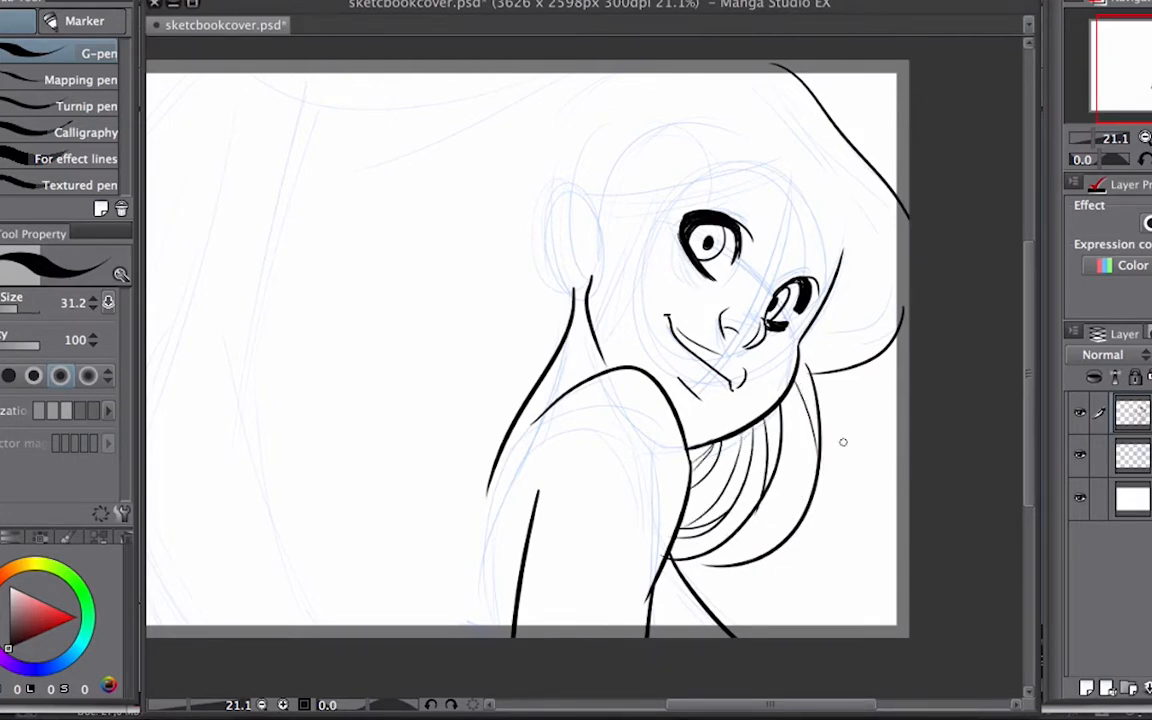
Ink a narrow forelock looping up from the hairline and falling between the eyes.
{"action": "left_click_drag", "start_coordinate": [808, 358], "coordinate": [760, 388]}
{"action": "left_click_drag", "start_coordinate": [738, 140], "coordinate": [740, 298]}
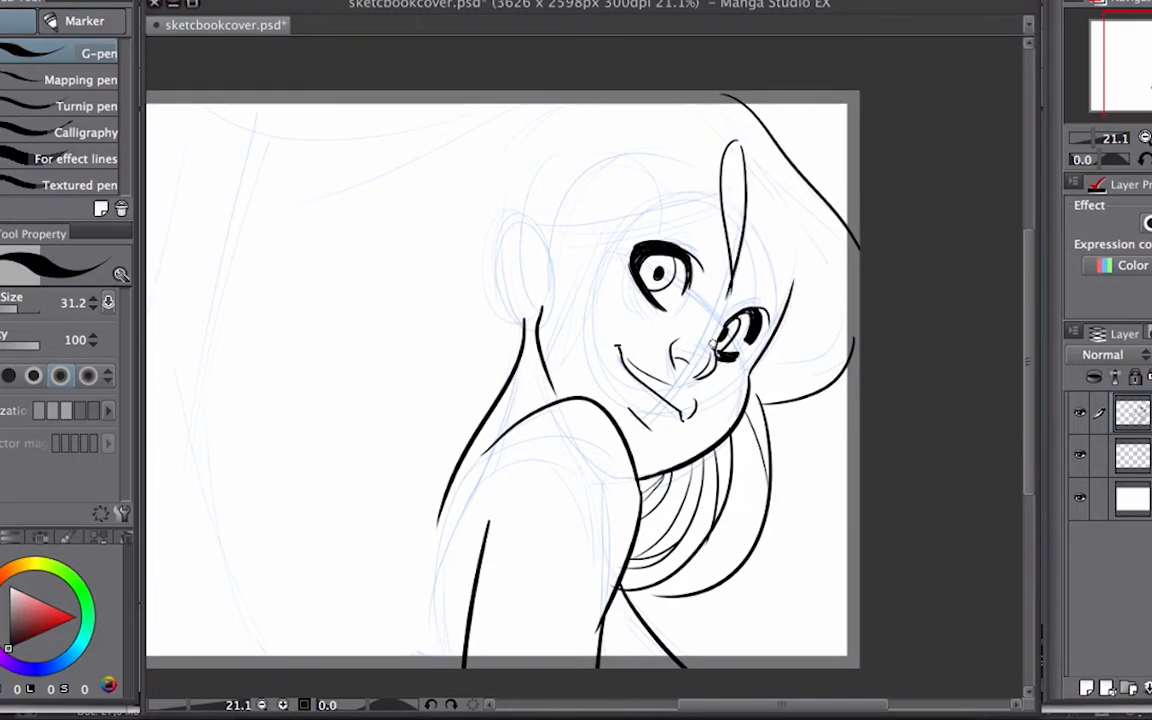
{"action": "key", "text": "super+z"}
{"action": "left_click_drag", "start_coordinate": [746, 147], "coordinate": [745, 301]}
{"action": "left_click_drag", "start_coordinate": [741, 146], "coordinate": [729, 312]}
{"action": "key", "text": "super+z"}
{"action": "key", "text": "super+z"}
Ink the remaining pointed bangs over the far eye and erase the face contour crossing the hair.
{"action": "mouse_move", "coordinate": [733, 182]}
{"action": "left_mouse_down"}
{"action": "mouse_move", "coordinate": [722, 318]}
{"action": "mouse_move", "coordinate": [776, 226]}
{"action": "mouse_move", "coordinate": [770, 396]}
{"action": "left_mouse_up"}
{"action": "left_click_drag", "start_coordinate": [776, 244], "coordinate": [776, 405]}
{"action": "key", "text": "super+z"}
{"action": "key", "text": "super+z"}
{"action": "left_click_drag", "start_coordinate": [774, 230], "coordinate": [773, 356]}
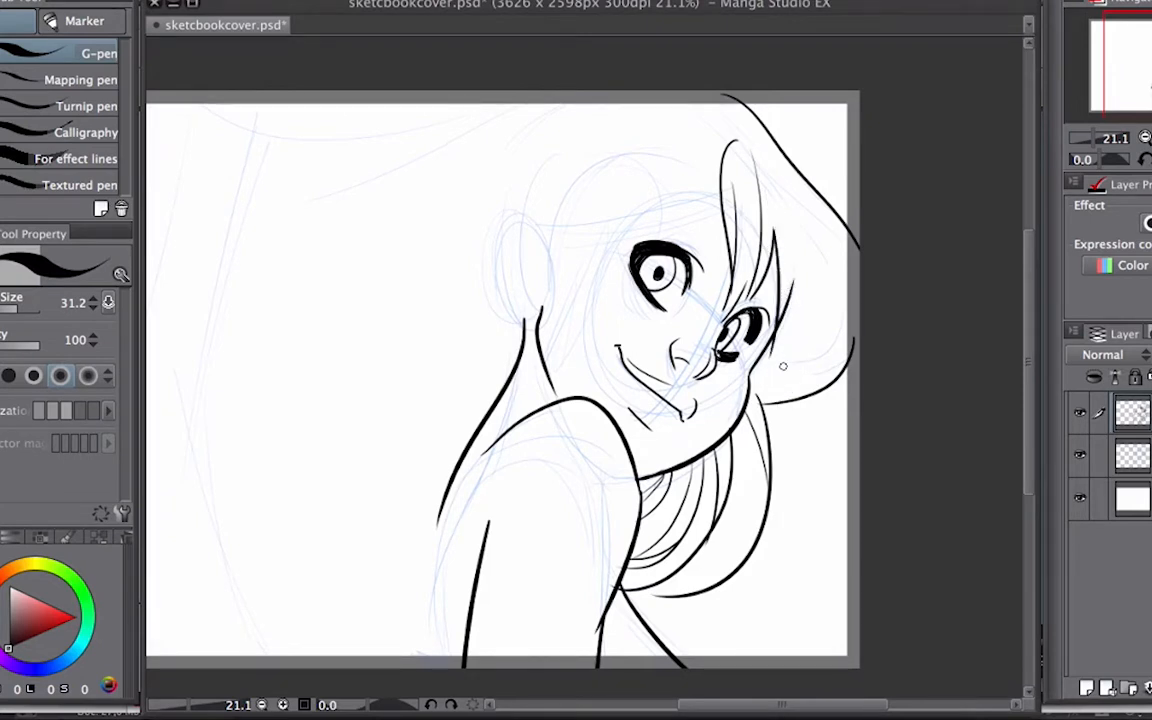
{"action": "left_click_drag", "start_coordinate": [816, 219], "coordinate": [764, 371]}
{"action": "key", "text": "e"}
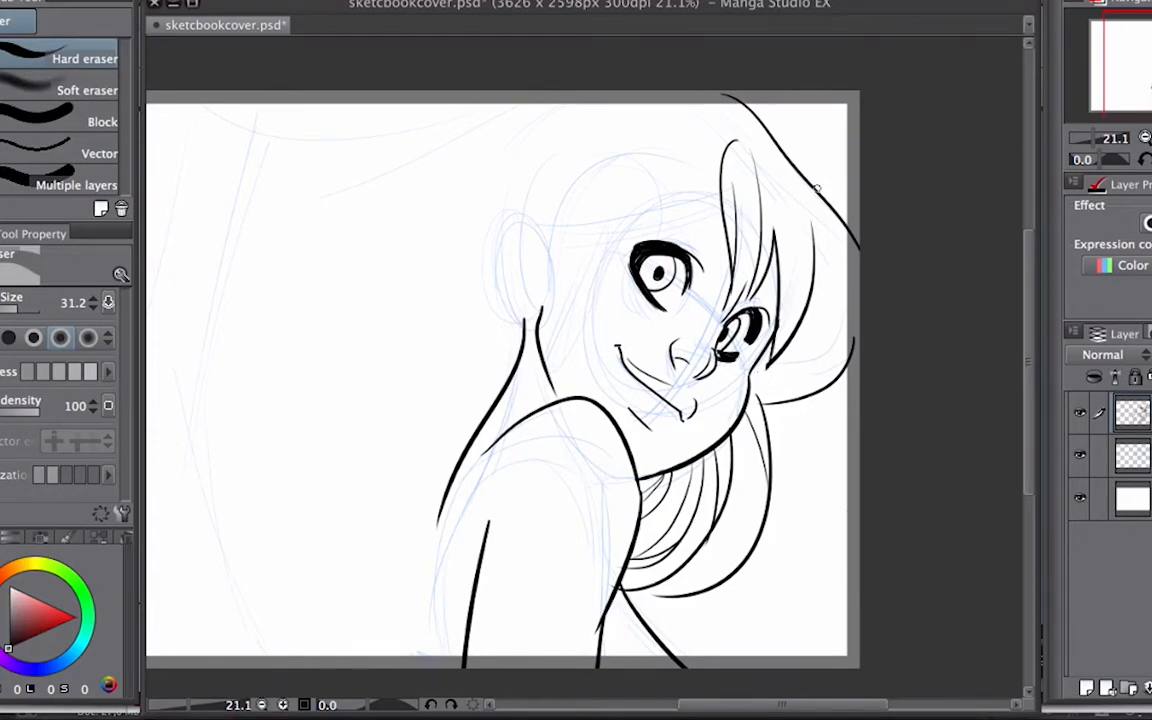
Ink the hairline sweeping across the forehead from the forelock to the near temple.
{"action": "key", "text": "p"}
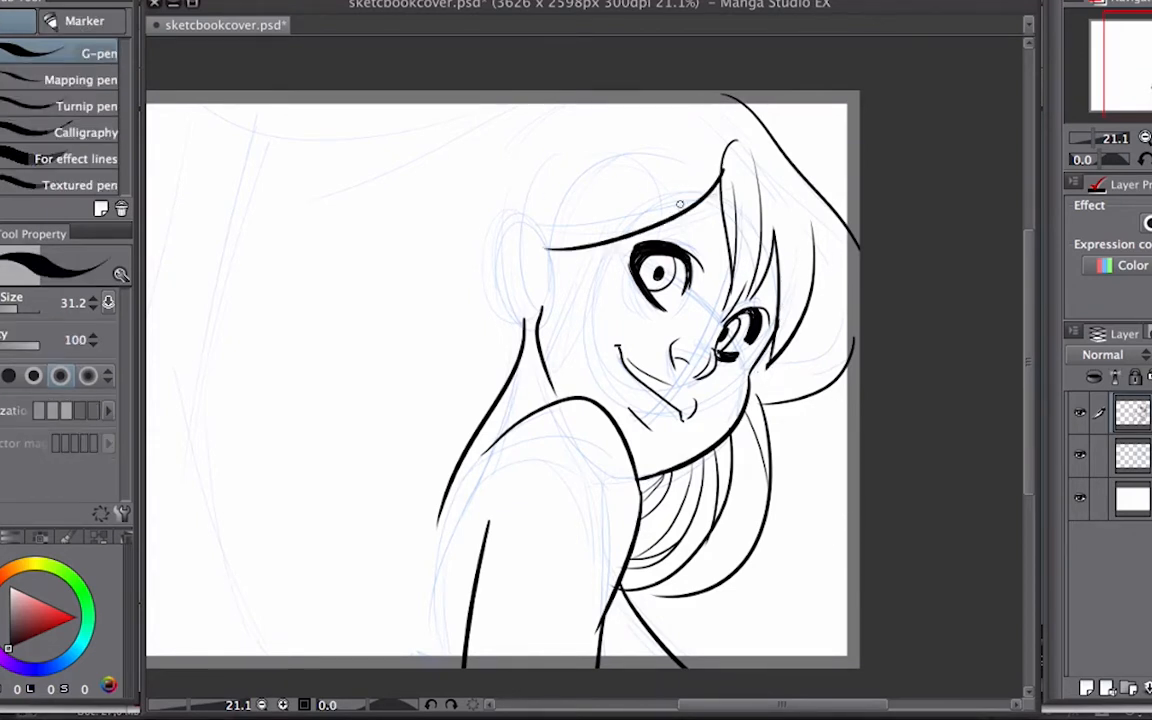
{"action": "mouse_move", "coordinate": [720, 192]}
{"action": "left_mouse_down"}
{"action": "mouse_move", "coordinate": [577, 214]}
{"action": "mouse_move", "coordinate": [605, 227]}
{"action": "mouse_move", "coordinate": [557, 321]}
{"action": "left_mouse_up"}
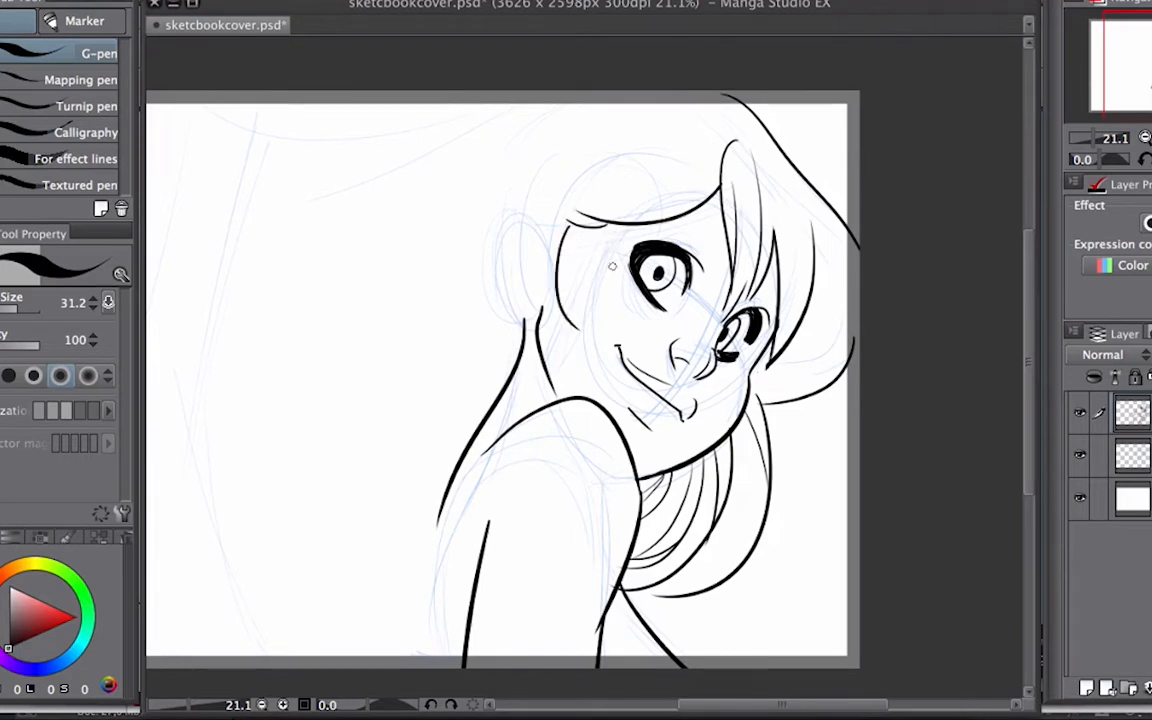
{"action": "key", "text": "ctrl+z"}
Ink the side strands curving down from the near temple, and the eyebrows partly hidden under the bangs.
{"action": "left_click_drag", "start_coordinate": [605, 227], "coordinate": [553, 306]}
{"action": "left_click_drag", "start_coordinate": [567, 233], "coordinate": [548, 311]}
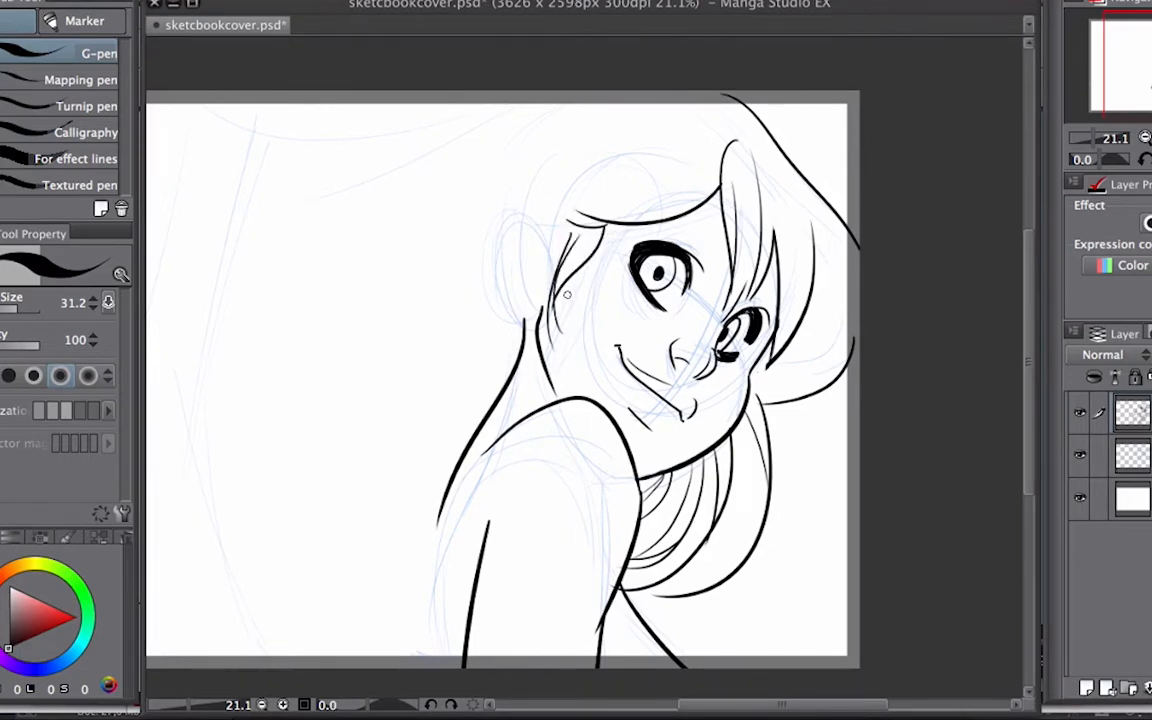
{"action": "left_click_drag", "start_coordinate": [599, 229], "coordinate": [590, 252]}
{"action": "left_click_drag", "start_coordinate": [600, 231], "coordinate": [562, 276]}
{"action": "key", "text": "ctrl+z"}
{"action": "left_click_drag", "start_coordinate": [587, 232], "coordinate": [549, 305]}
{"action": "key", "text": "ctrl+z"}
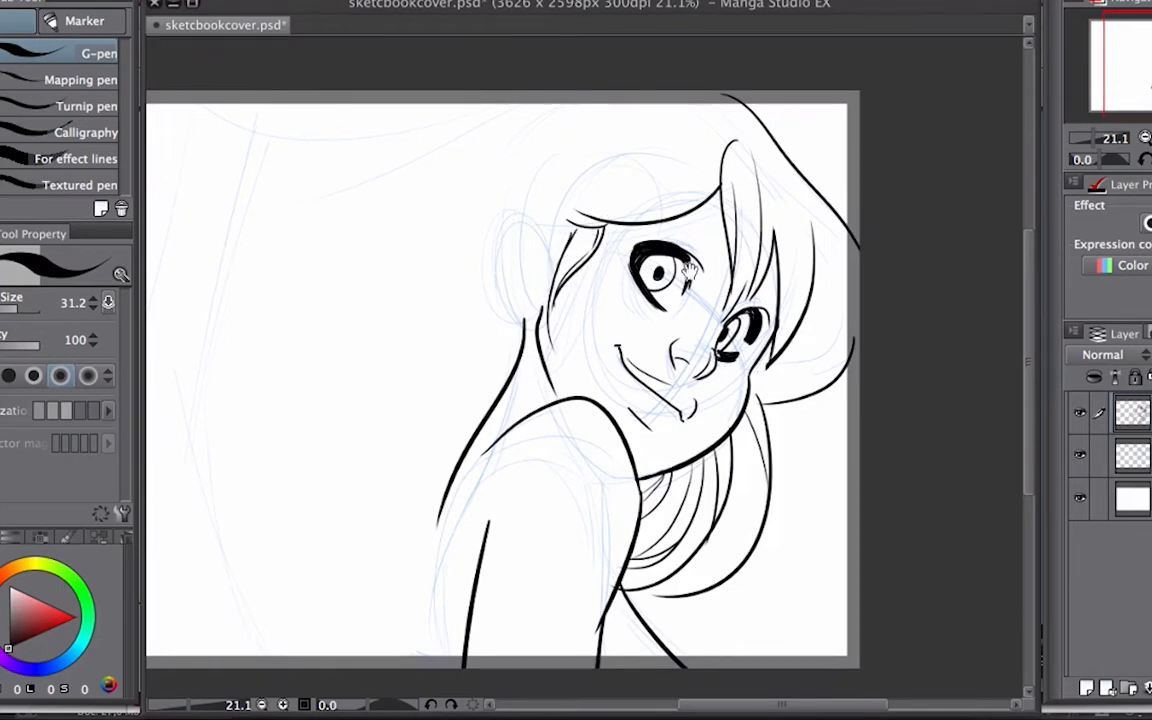
{"action": "mouse_move", "coordinate": [690, 272]}
{"action": "left_mouse_down"}
{"action": "mouse_move", "coordinate": [659, 320]}
{"action": "mouse_move", "coordinate": [606, 302]}
{"action": "left_mouse_up"}
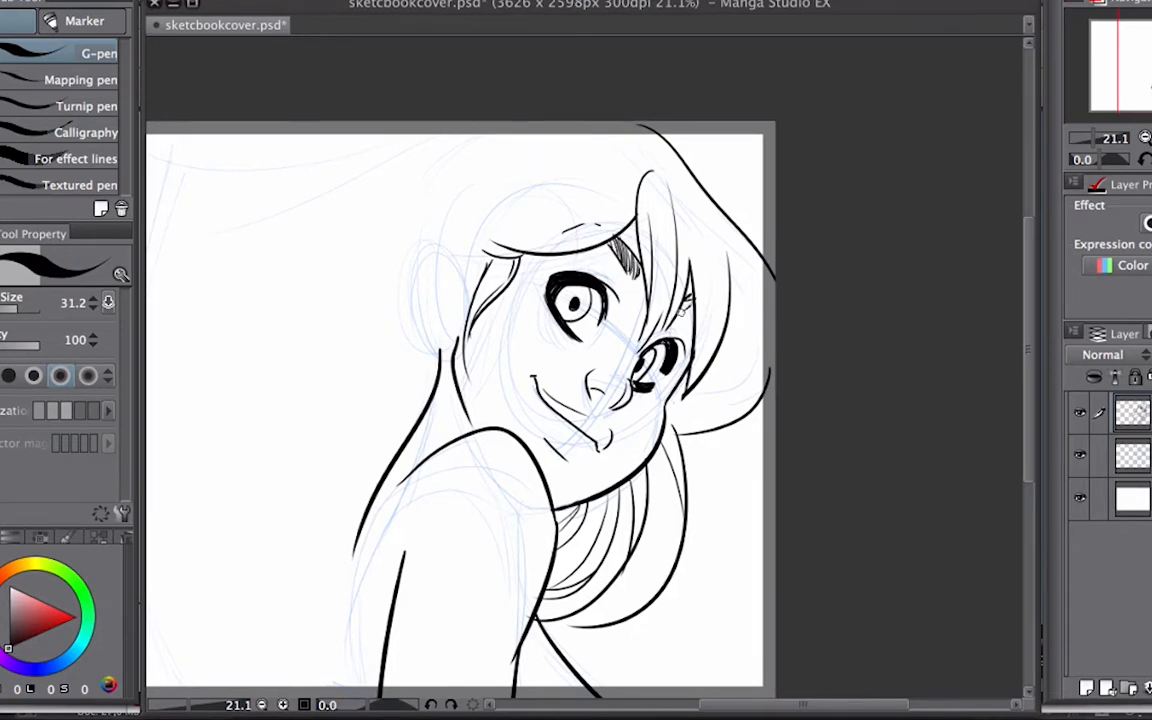
Ink a hair line running from the nape diagonally down and away from the back.
{"action": "mouse_move", "coordinate": [604, 436]}
{"action": "left_mouse_down"}
{"action": "mouse_move", "coordinate": [719, 420]}
{"action": "mouse_move", "coordinate": [784, 356]}
{"action": "left_mouse_up"}
{"action": "mouse_move", "coordinate": [650, 342]}
{"action": "left_mouse_down"}
{"action": "mouse_move", "coordinate": [681, 317]}
{"action": "mouse_move", "coordinate": [493, 417]}
{"action": "left_mouse_up"}
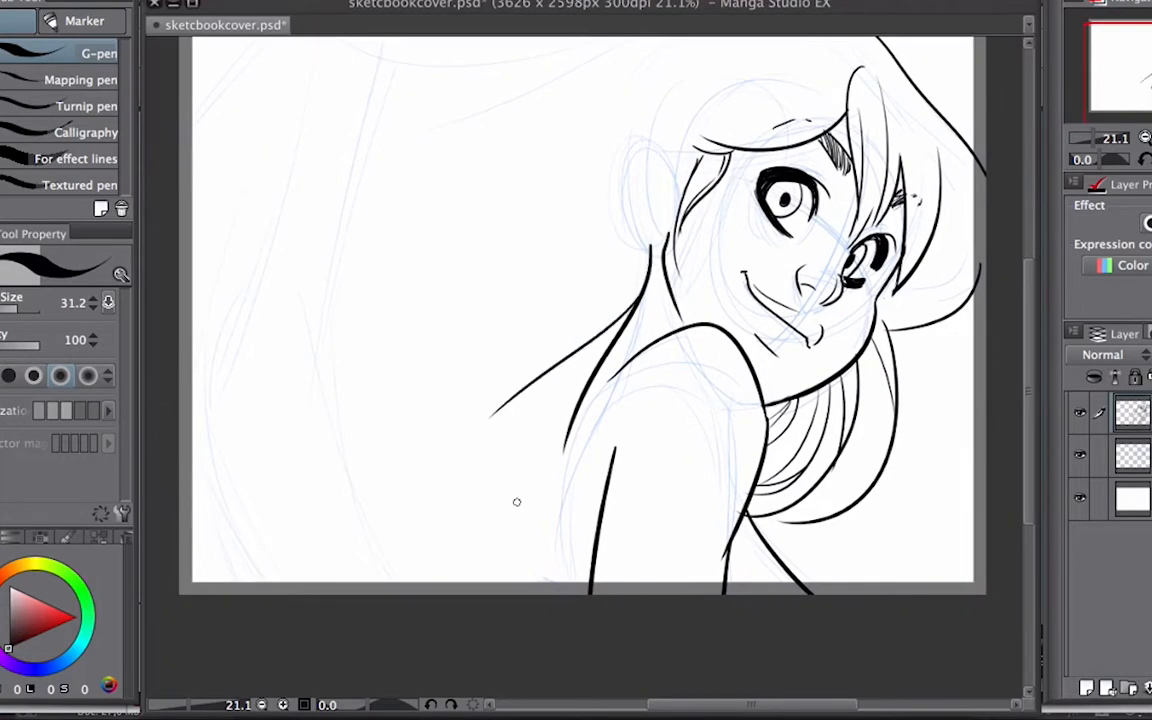
{"action": "left_click_drag", "start_coordinate": [627, 285], "coordinate": [693, 309]}
{"action": "left_click_drag", "start_coordinate": [248, 168], "coordinate": [614, 618]}
{"action": "left_click_drag", "start_coordinate": [787, 386], "coordinate": [733, 307]}
{"action": "mouse_move", "coordinate": [299, 293]}
{"action": "left_mouse_down"}
{"action": "mouse_move", "coordinate": [367, 328]}
{"action": "mouse_move", "coordinate": [606, 538]}
{"action": "left_mouse_up"}
{"action": "left_click_drag", "start_coordinate": [800, 402], "coordinate": [819, 424]}
{"action": "key", "text": "ctrl+z"}
{"action": "key", "text": "ctrl+z"}
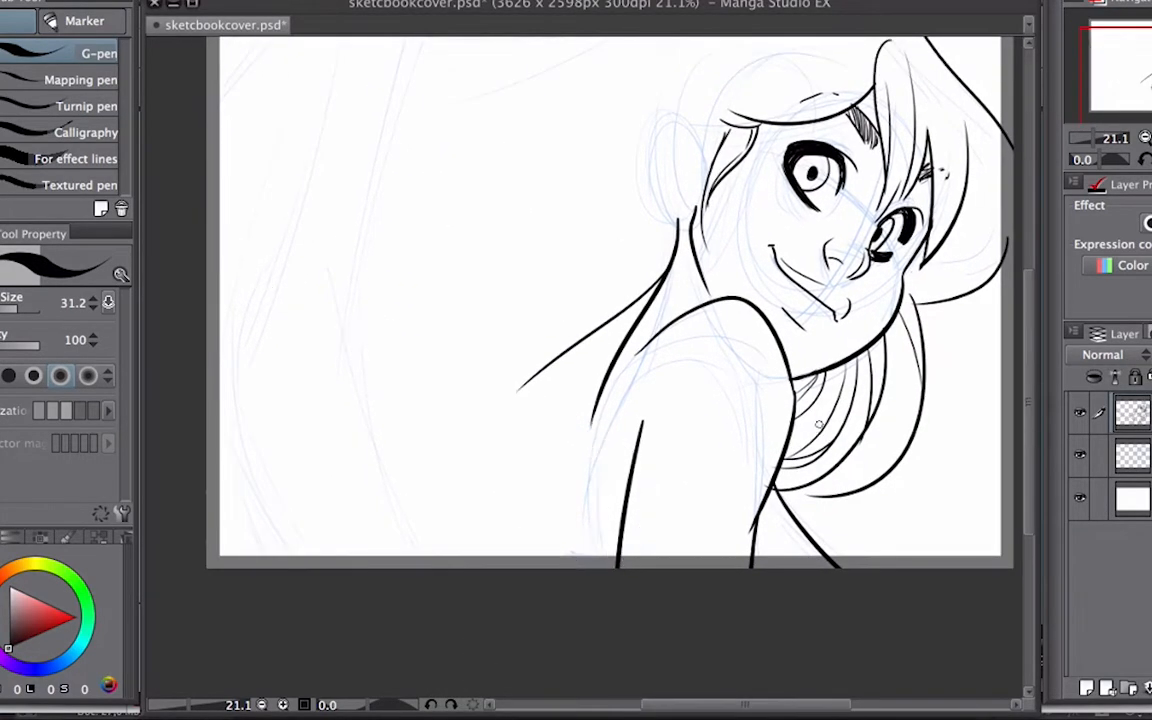
Ink a long hair sweep from the canvas's left edge across the back and arm, and erase the body lines beneath it.
{"action": "left_click_drag", "start_coordinate": [206, 261], "coordinate": [646, 582]}
{"action": "left_click_drag", "start_coordinate": [910, 410], "coordinate": [822, 416]}
{"action": "key", "text": "e"}
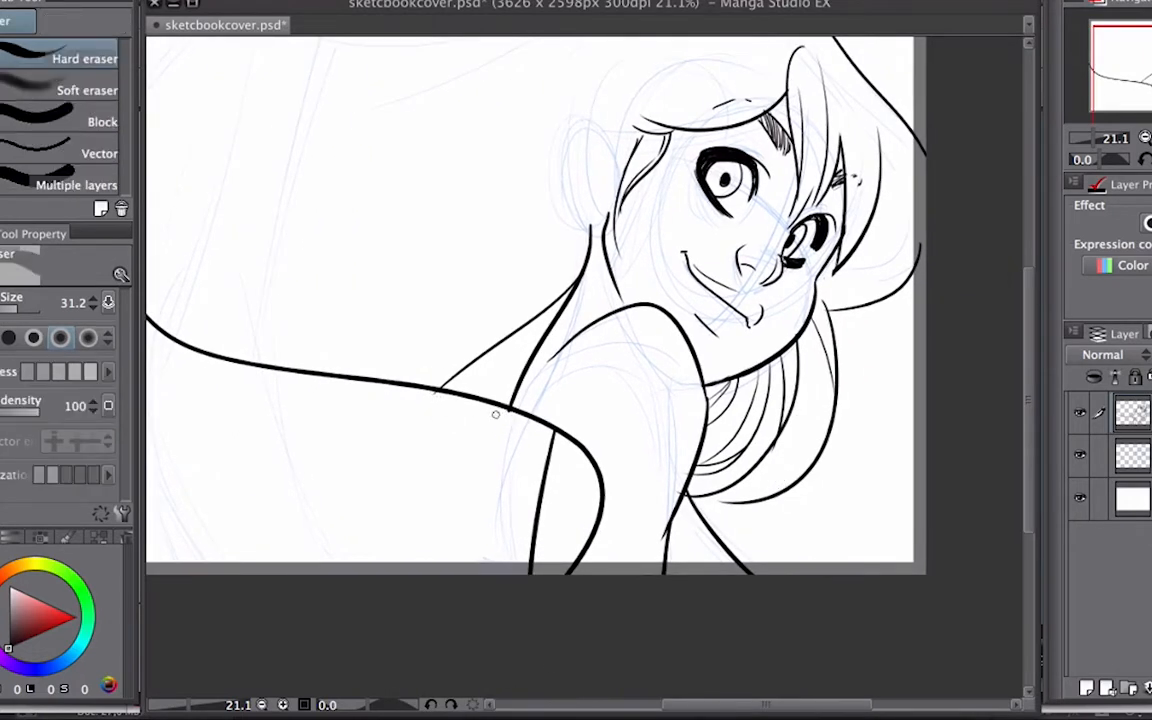
{"action": "left_click_drag", "start_coordinate": [554, 430], "coordinate": [535, 571]}
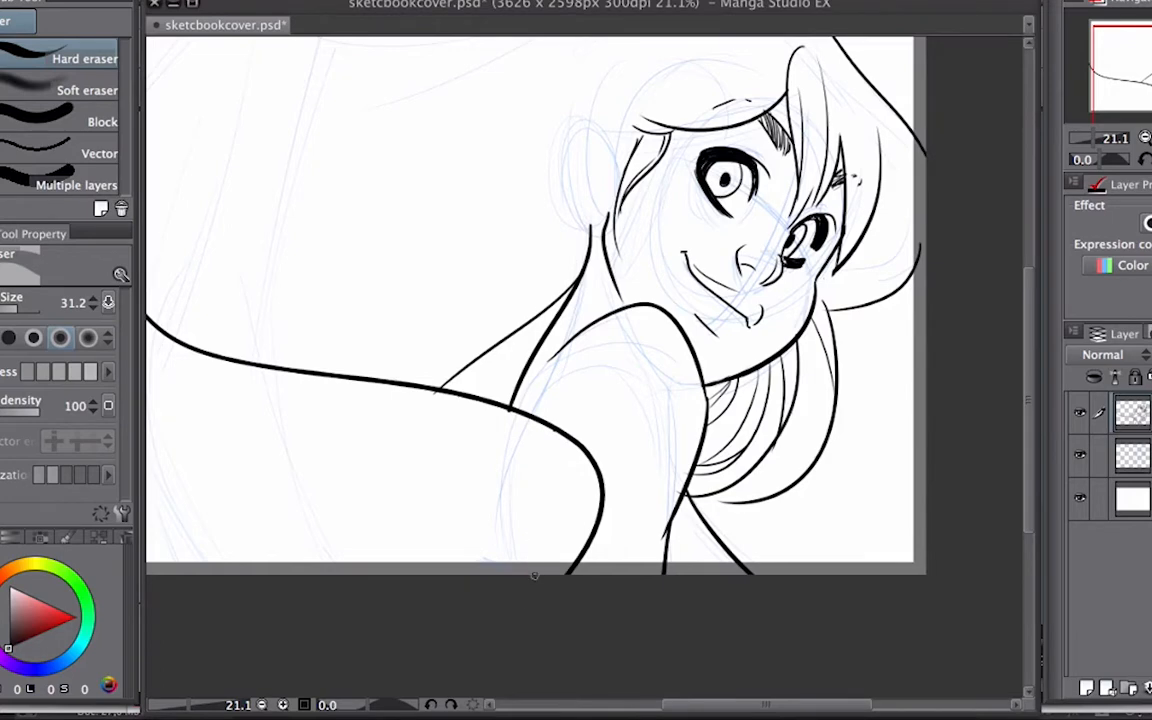
Ink the hair contour dipping along the canvas's upper edge and narrow strands inside the curl over the arm.
{"action": "left_click_drag", "start_coordinate": [869, 239], "coordinate": [802, 447]}
{"action": "left_click_drag", "start_coordinate": [563, 414], "coordinate": [714, 358]}
{"action": "key", "text": "p"}
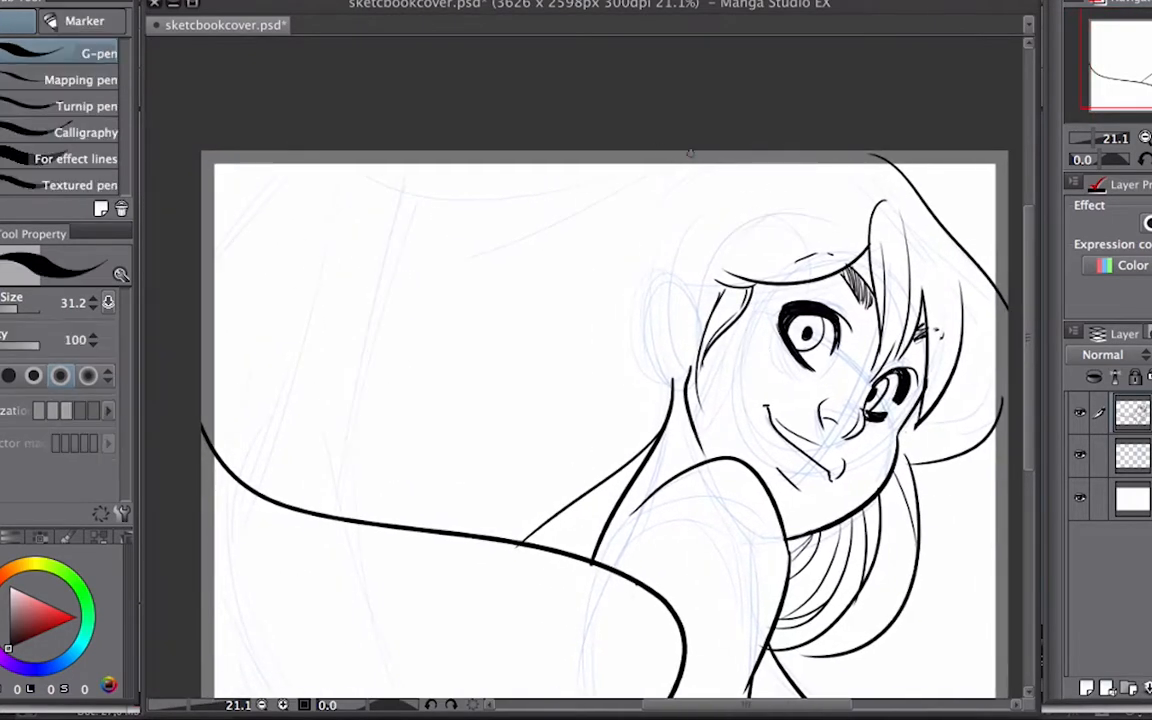
{"action": "left_click_drag", "start_coordinate": [321, 151], "coordinate": [663, 151]}
{"action": "left_click_drag", "start_coordinate": [804, 397], "coordinate": [719, 272]}
{"action": "mouse_move", "coordinate": [574, 490]}
{"action": "left_mouse_down"}
{"action": "mouse_move", "coordinate": [550, 602]}
{"action": "mouse_move", "coordinate": [565, 605]}
{"action": "left_mouse_up"}
{"action": "left_click_drag", "start_coordinate": [788, 420], "coordinate": [879, 410]}
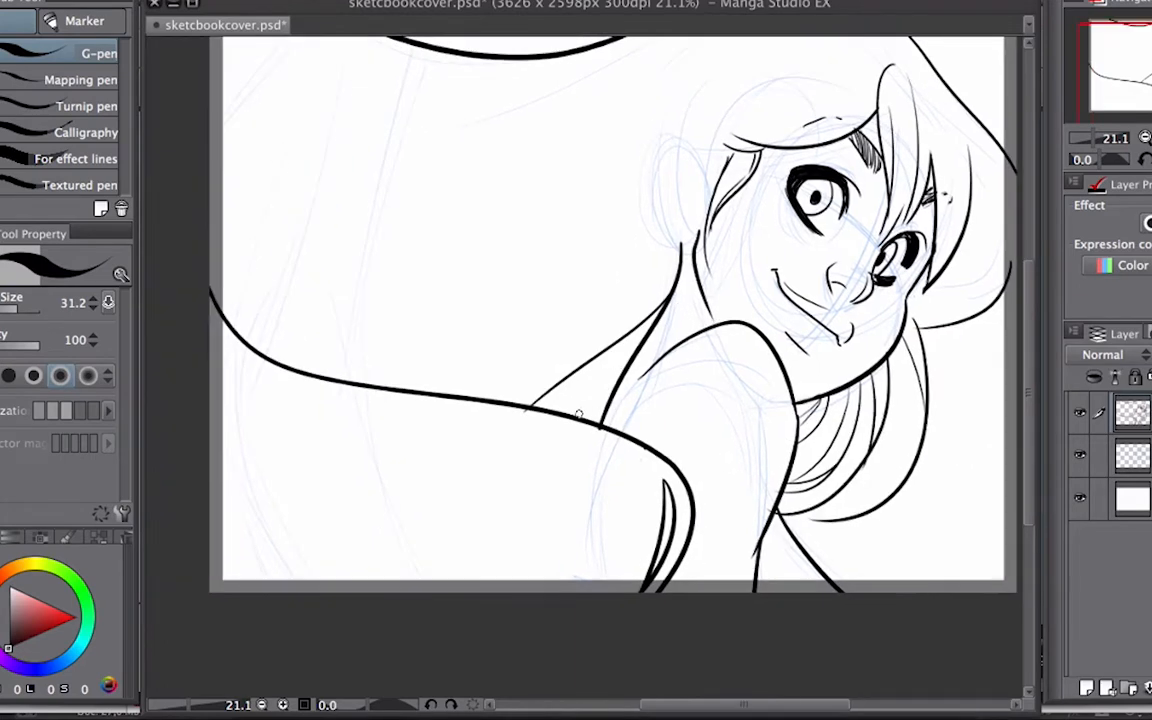
Ink thin strands below the nape and a long wavy strand from the nape to the canvas's left edge.
{"action": "left_click_drag", "start_coordinate": [576, 415], "coordinate": [632, 346]}
{"action": "left_click_drag", "start_coordinate": [541, 409], "coordinate": [629, 338]}
{"action": "left_click_drag", "start_coordinate": [836, 245], "coordinate": [368, 219]}
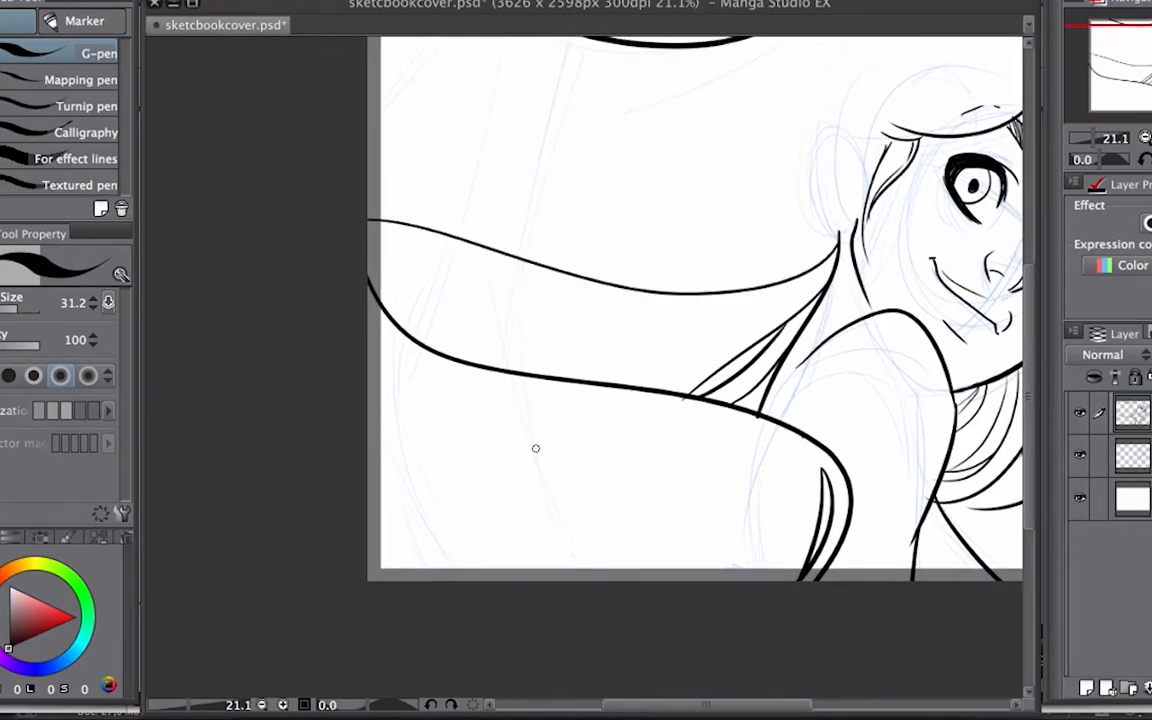
Ink the upper flowing hair lock from the nape to the canvas's left edge, with thinner strands inside it.
{"action": "left_click_drag", "start_coordinate": [535, 448], "coordinate": [361, 582]}
{"action": "mouse_move", "coordinate": [663, 380]}
{"action": "left_mouse_down"}
{"action": "mouse_move", "coordinate": [378, 253]}
{"action": "mouse_move", "coordinate": [271, 272]}
{"action": "mouse_move", "coordinate": [488, 399]}
{"action": "left_mouse_up"}
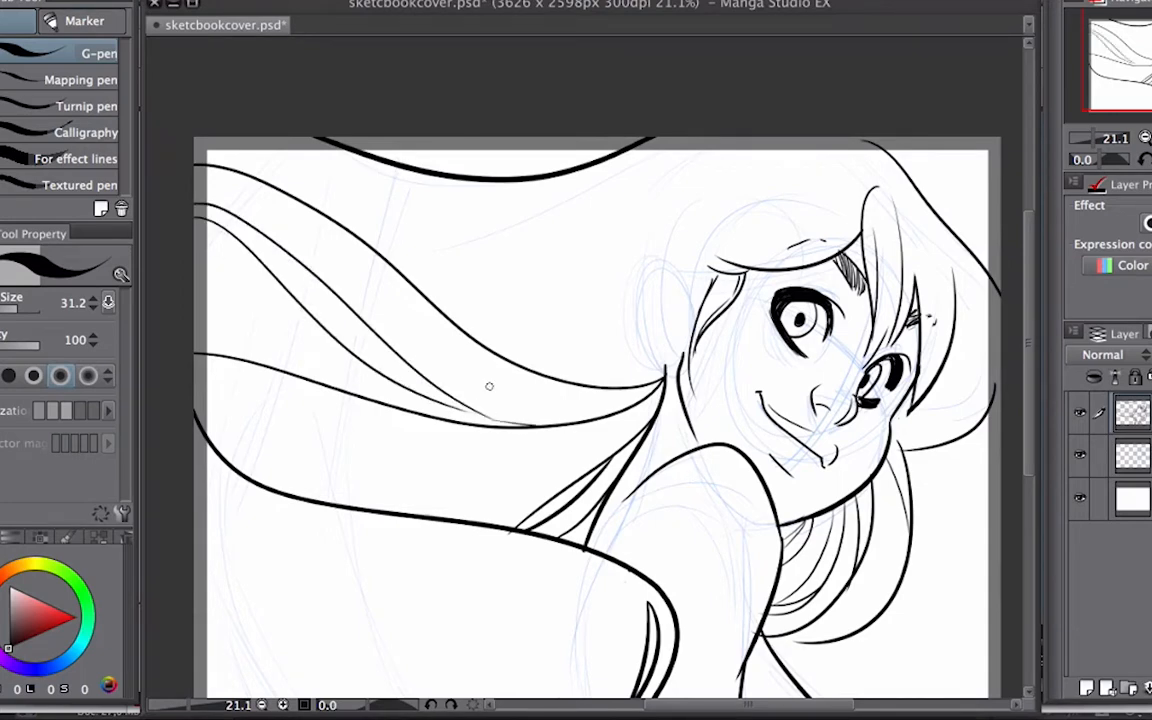
{"action": "key", "text": "super+z"}
{"action": "mouse_move", "coordinate": [188, 229]}
{"action": "left_mouse_down"}
{"action": "mouse_move", "coordinate": [264, 255]}
{"action": "mouse_move", "coordinate": [250, 250]}
{"action": "left_mouse_up"}
Ink a long strand from the side of the head merging into the upper flowing lock, and clean up the junction.
{"action": "left_click_drag", "start_coordinate": [799, 333], "coordinate": [780, 353]}
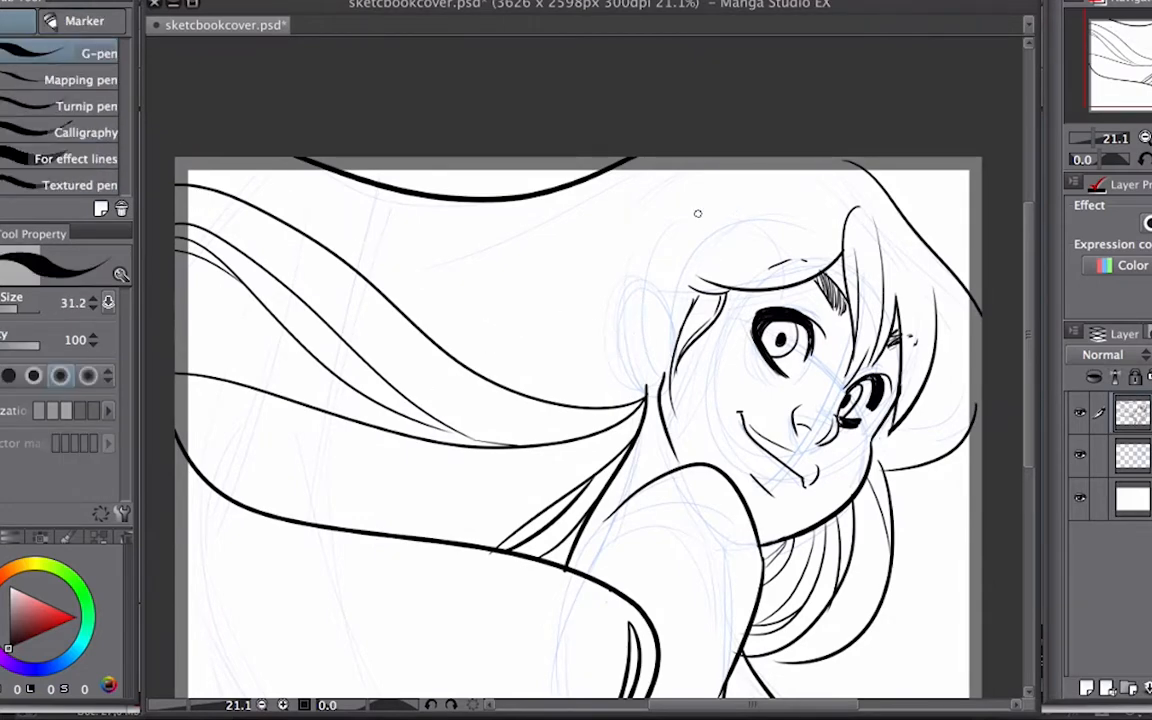
{"action": "left_click_drag", "start_coordinate": [682, 238], "coordinate": [255, 205]}
{"action": "key", "text": "e"}
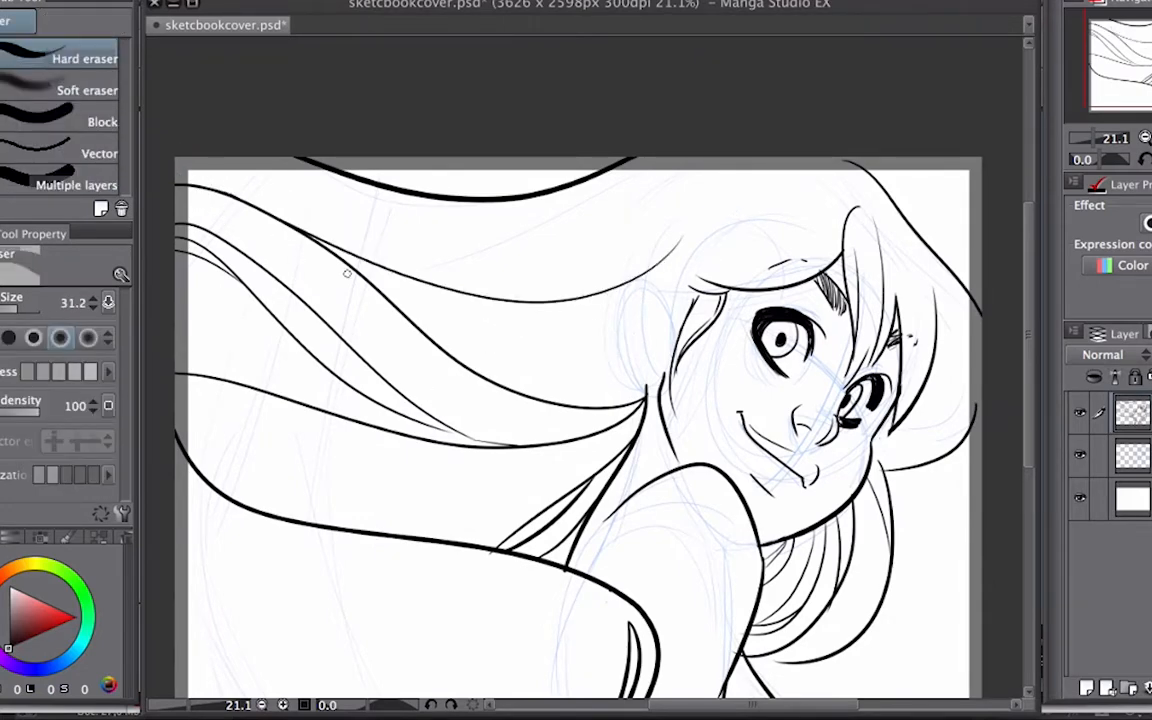
{"action": "mouse_move", "coordinate": [868, 409]}
{"action": "left_mouse_down"}
{"action": "mouse_move", "coordinate": [856, 360]}
{"action": "mouse_move", "coordinate": [884, 470]}
{"action": "left_mouse_up"}
Ink the individual eyelashes around both eyes.
{"action": "key", "text": "p"}
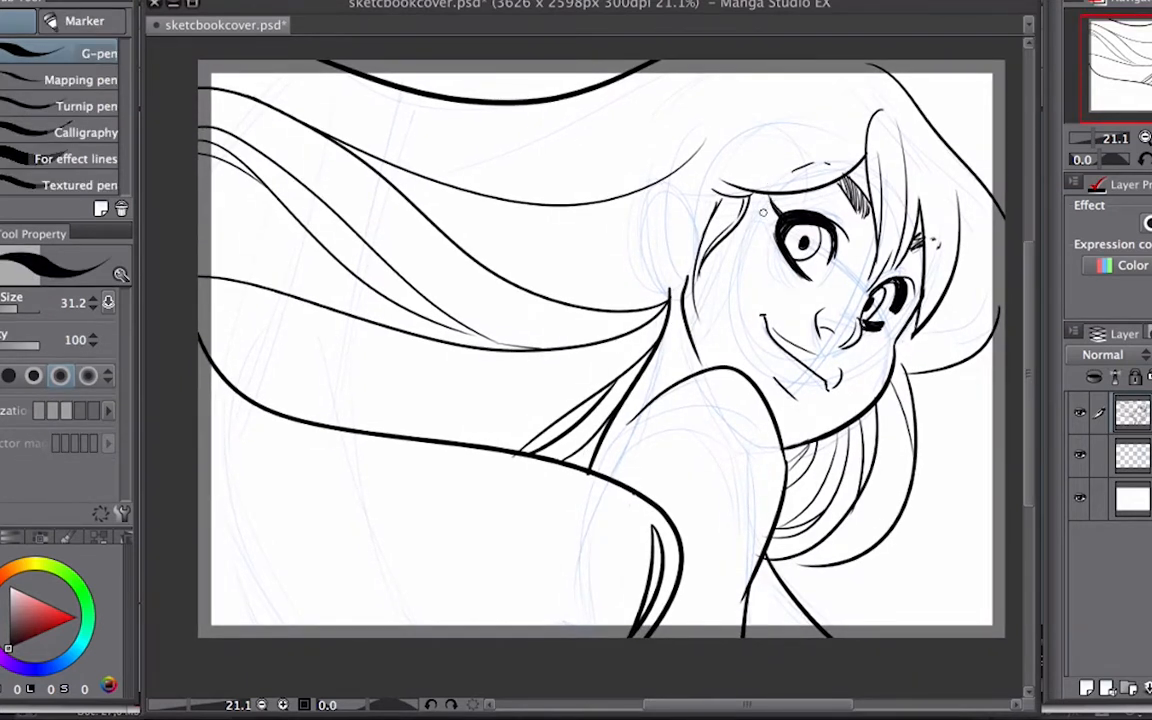
{"action": "left_click_drag", "start_coordinate": [763, 212], "coordinate": [779, 228]}
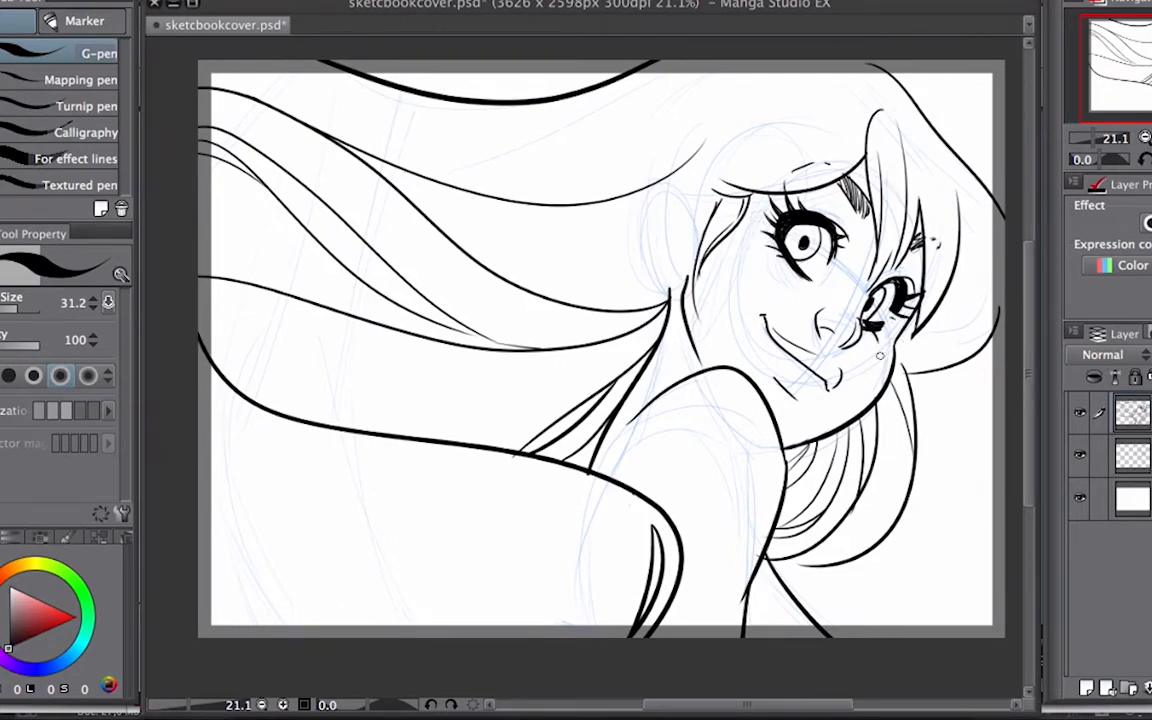
Add short hatching strokes beside the near eye's outer corner and below the far eye on the cheek.
{"action": "left_click_drag", "start_coordinate": [846, 324], "coordinate": [817, 314]}
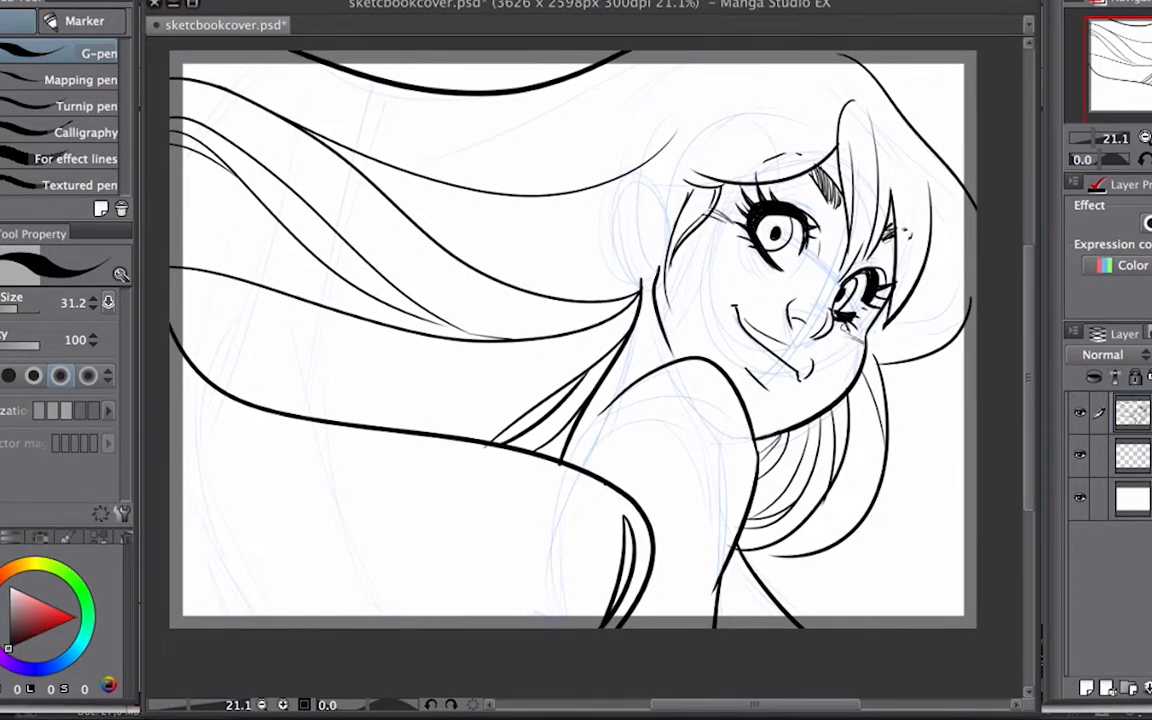
{"action": "left_click_drag", "start_coordinate": [846, 328], "coordinate": [867, 342]}
{"action": "left_click_drag", "start_coordinate": [701, 207], "coordinate": [735, 229]}
{"action": "left_click_drag", "start_coordinate": [845, 328], "coordinate": [865, 350]}
{"action": "left_click_drag", "start_coordinate": [850, 328], "coordinate": [870, 353]}
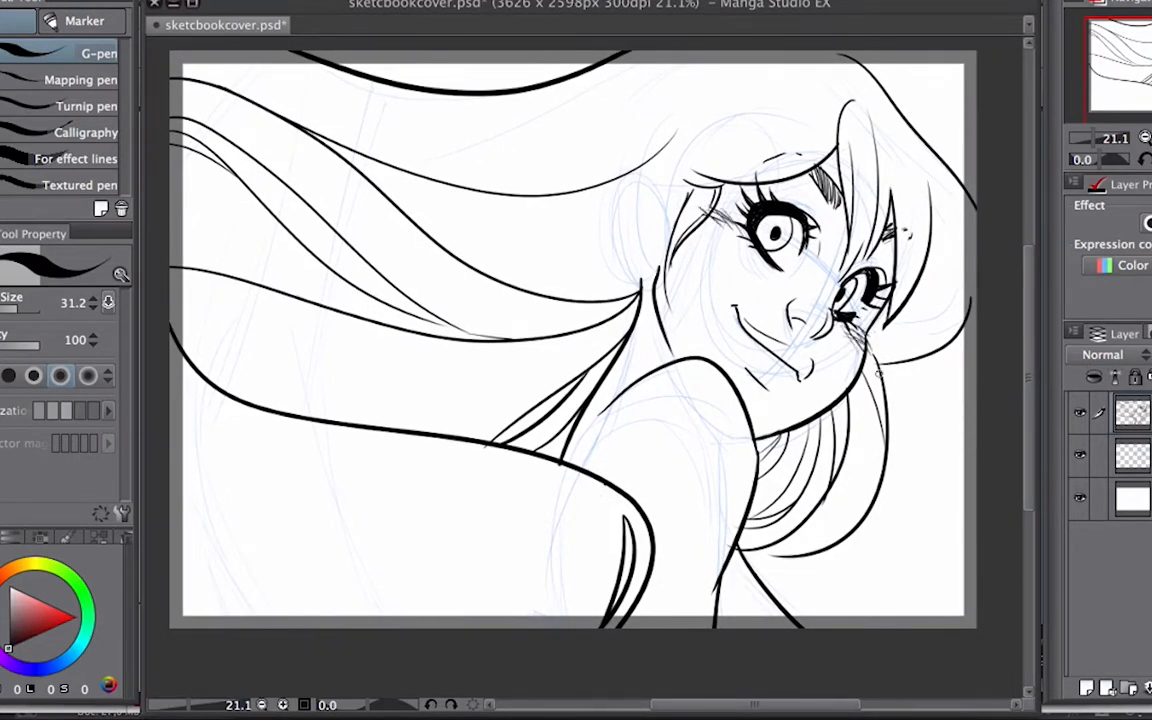
{"action": "left_click_drag", "start_coordinate": [797, 354], "coordinate": [750, 334]}
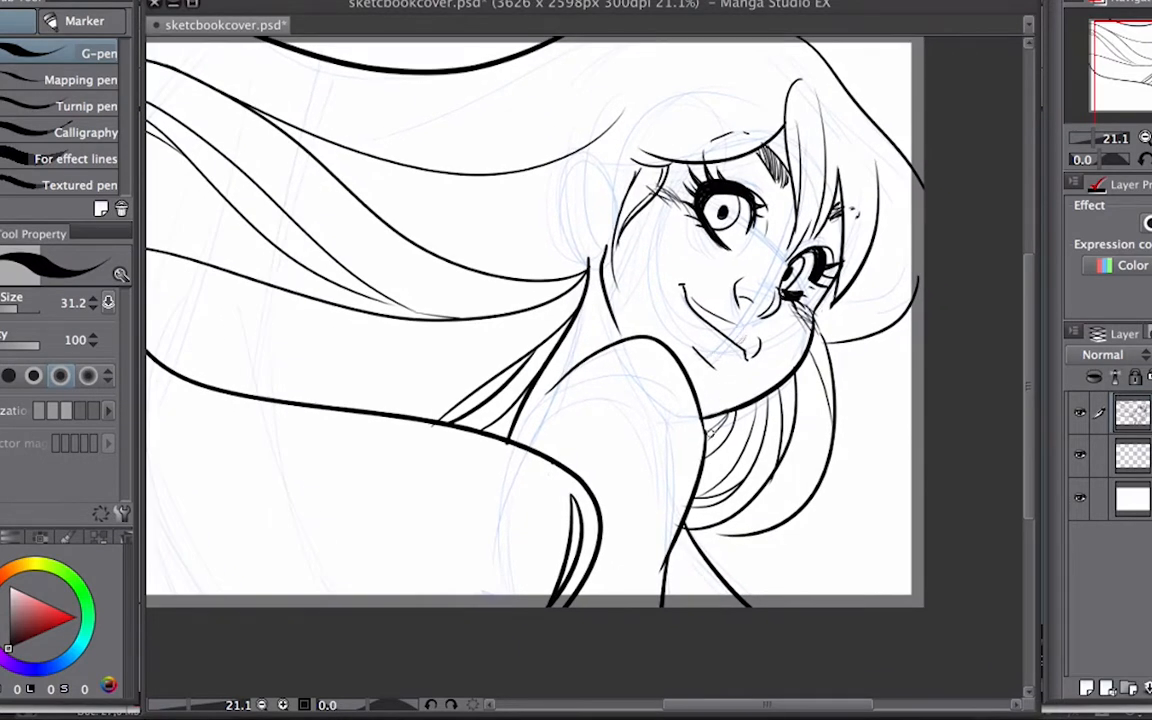
{"action": "mouse_move", "coordinate": [664, 417]}
{"action": "left_mouse_down"}
{"action": "mouse_move", "coordinate": [712, 297]}
{"action": "mouse_move", "coordinate": [841, 412]}
{"action": "left_mouse_up"}
{"action": "left_click_drag", "start_coordinate": [276, 392], "coordinate": [689, 603]}
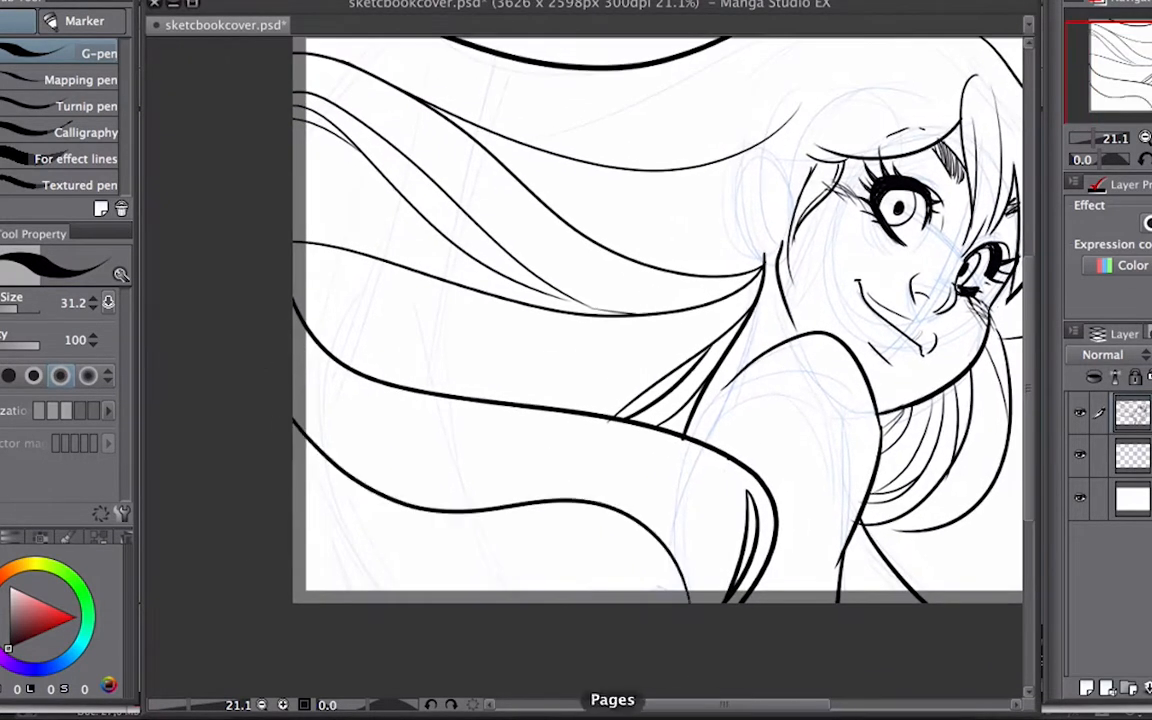
{"action": "key", "text": "super+z"}
{"action": "left_click_drag", "start_coordinate": [290, 415], "coordinate": [707, 603]}
{"action": "key", "text": "super+z"}
Ink two thin wavy strands beneath the long hair sweep, from the canvas's left edge to its lower edge, and tidy their junction.
{"action": "mouse_move", "coordinate": [292, 441]}
{"action": "left_mouse_down"}
{"action": "mouse_move", "coordinate": [696, 603]}
{"action": "mouse_move", "coordinate": [360, 503]}
{"action": "left_mouse_up"}
{"action": "key", "text": "e"}
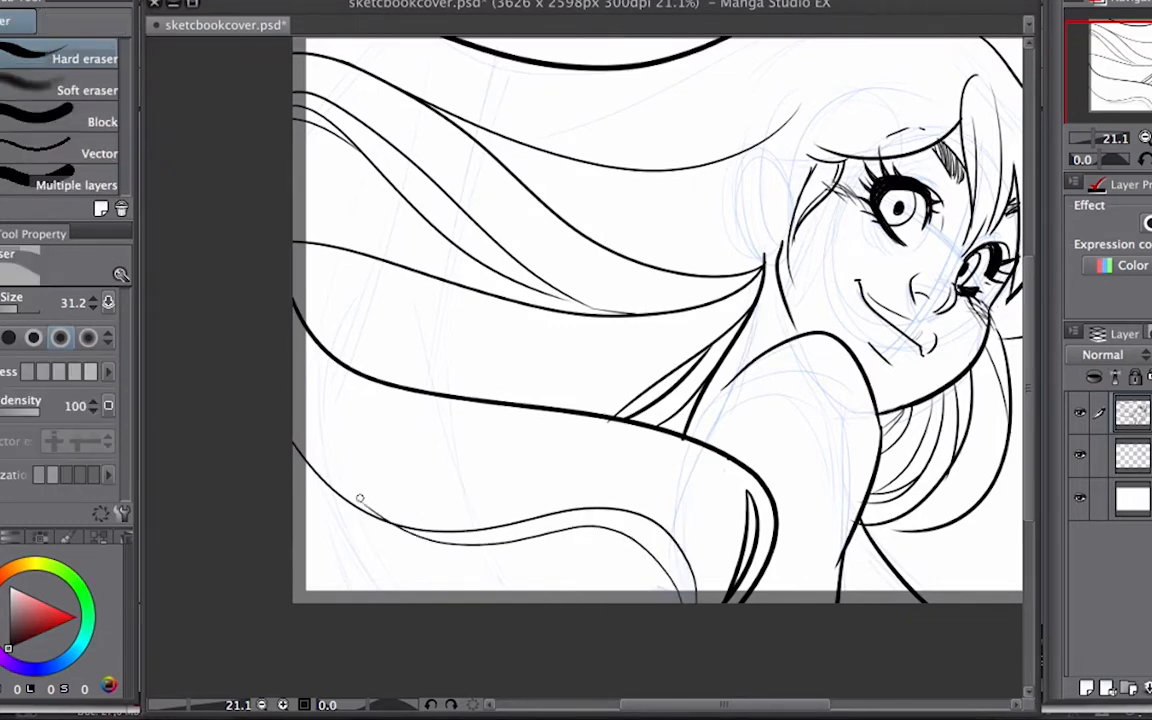
Ink small curled strands between the far cheek and the outer hair contour.
{"action": "left_click_drag", "start_coordinate": [836, 314], "coordinate": [738, 314]}
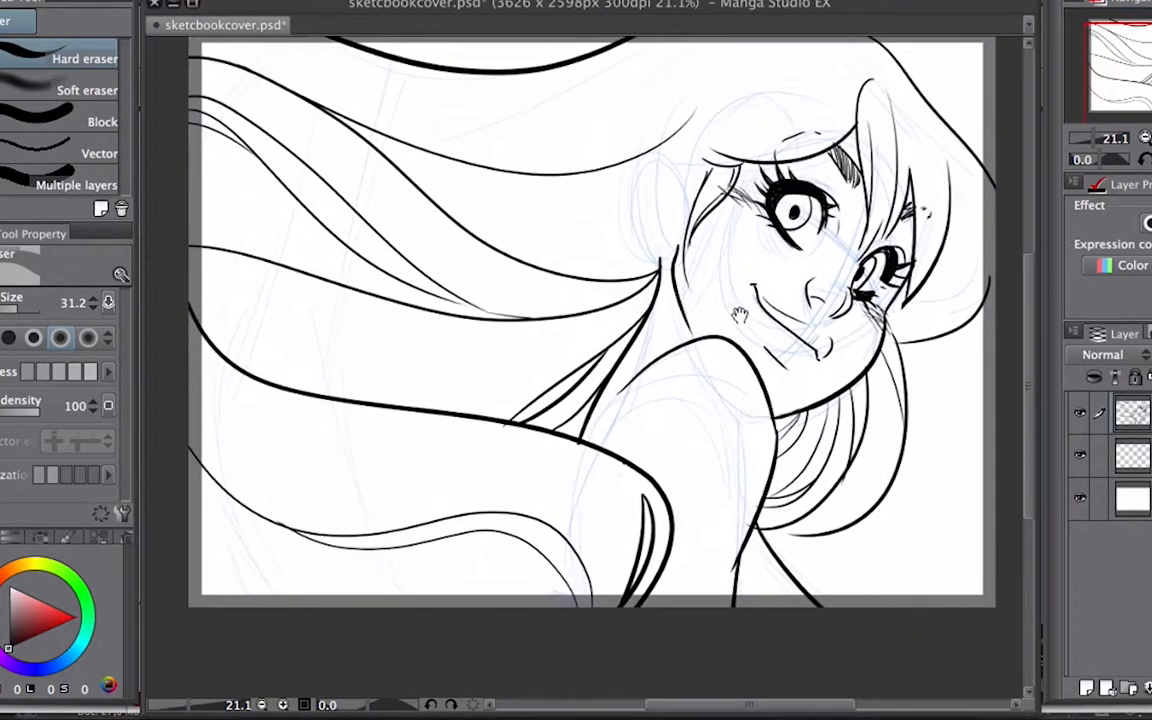
{"action": "left_click_drag", "start_coordinate": [952, 275], "coordinate": [646, 291]}
{"action": "key", "text": "b"}
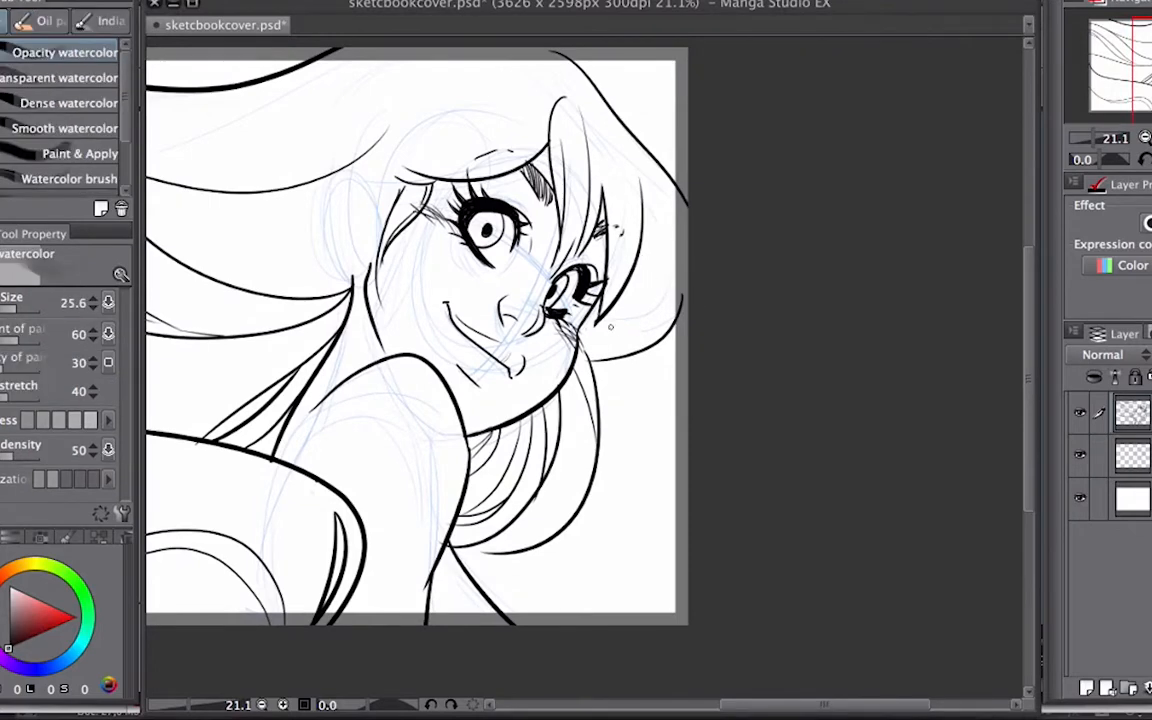
{"action": "key", "text": "p"}
{"action": "left_click_drag", "start_coordinate": [606, 331], "coordinate": [630, 281]}
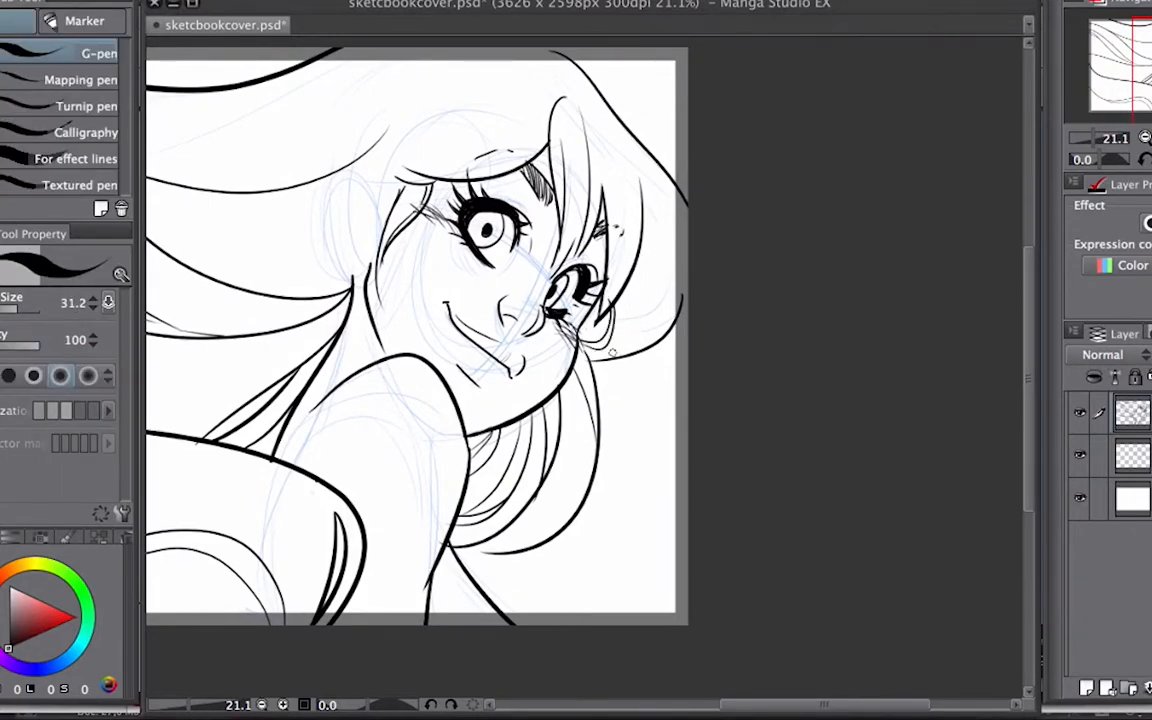
{"action": "left_click_drag", "start_coordinate": [602, 139], "coordinate": [840, 173]}
{"action": "left_click_drag", "start_coordinate": [638, 327], "coordinate": [707, 218]}
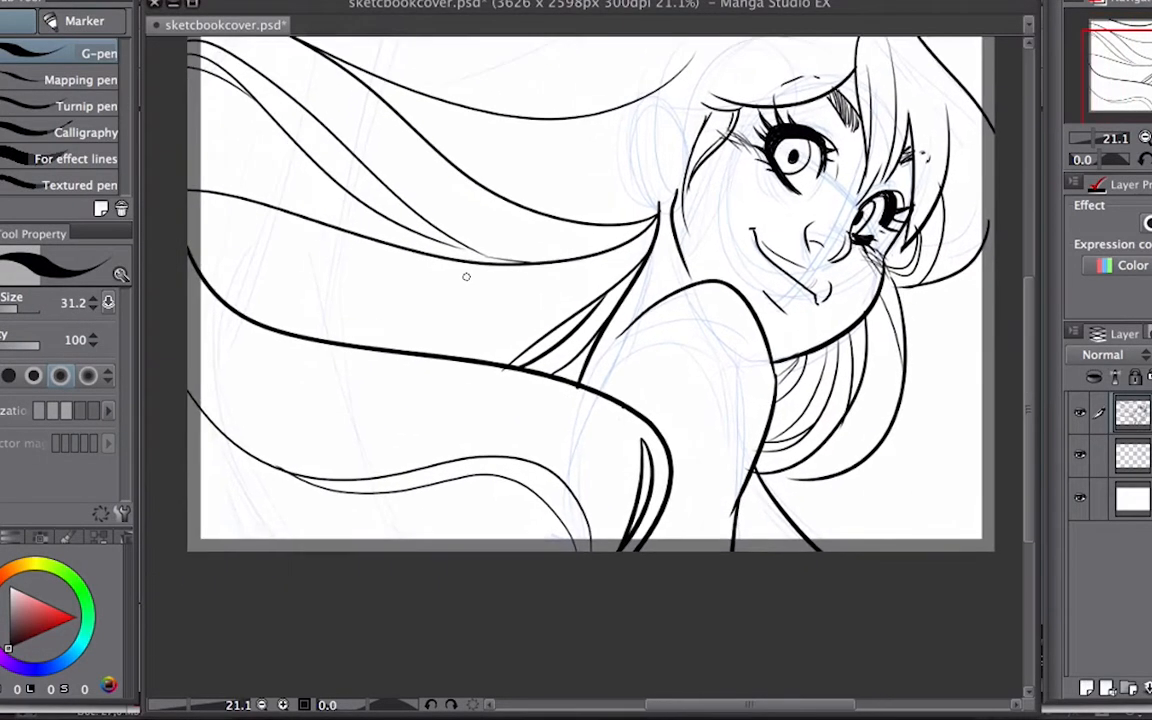
Ink thin wavy strands through the lower hair mass, following its curve from the canvas's left edge to the lower edge.
{"action": "left_click_drag", "start_coordinate": [185, 405], "coordinate": [460, 495]}
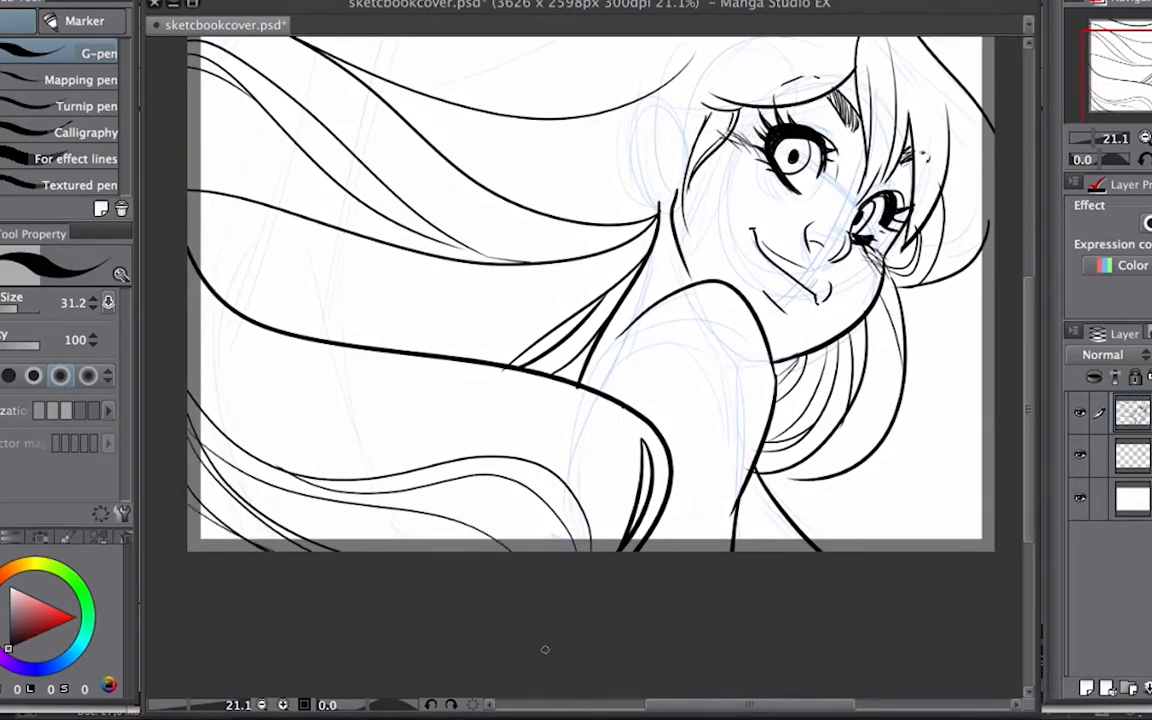
{"action": "mouse_move", "coordinate": [634, 533]}
{"action": "left_mouse_down"}
{"action": "mouse_move", "coordinate": [208, 330]}
{"action": "mouse_move", "coordinate": [304, 375]}
{"action": "left_mouse_up"}
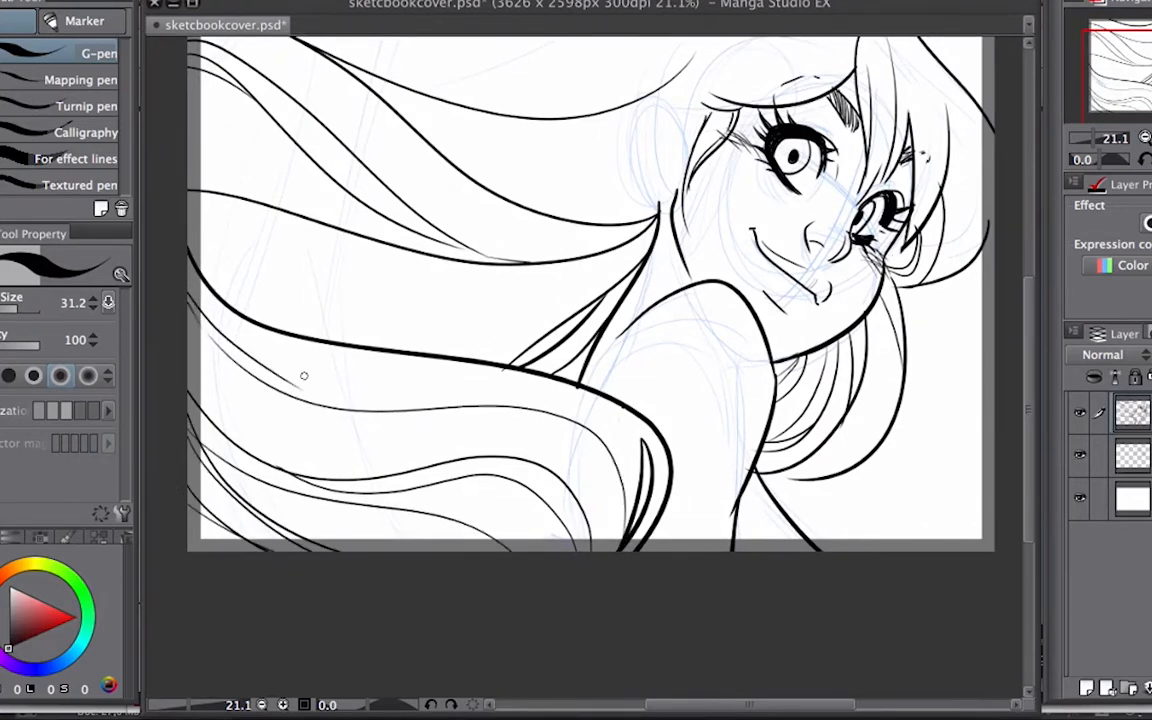
Ink looping and tapering strands inside the middle hair sections, between the neck and the canvas's left edge.
{"action": "scroll", "coordinate": [268, 391], "scroll_direction": "up", "scroll_amount": 2}
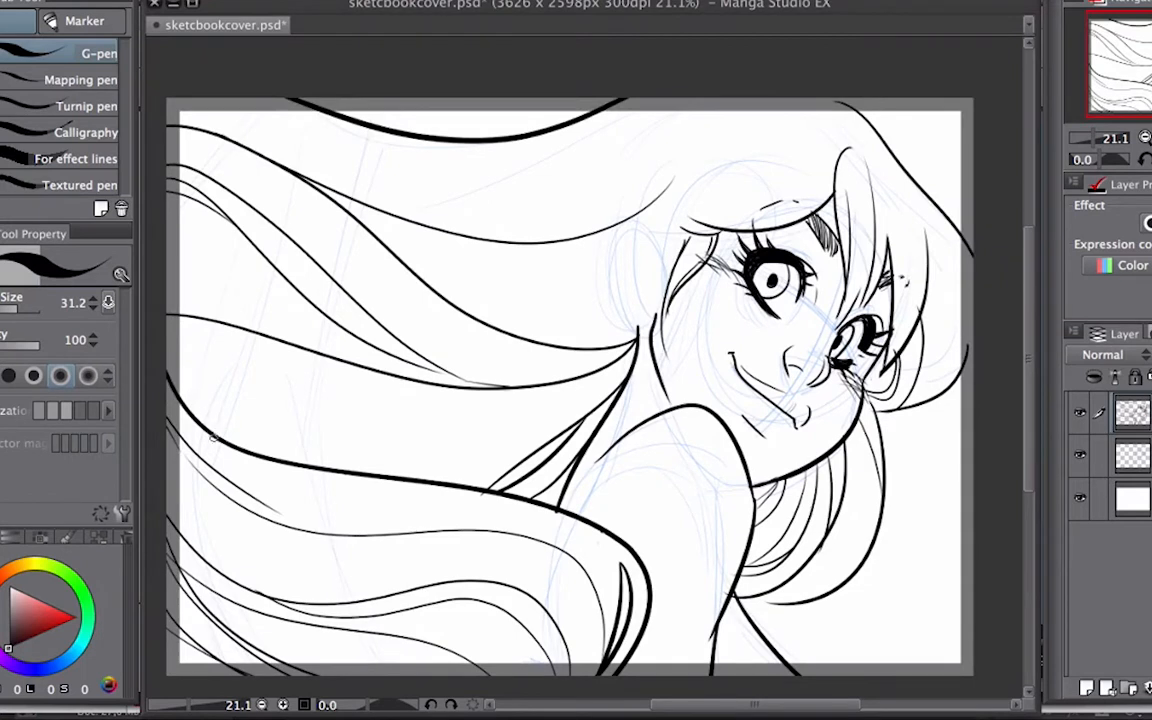
{"action": "mouse_move", "coordinate": [203, 412]}
{"action": "left_mouse_down"}
{"action": "mouse_move", "coordinate": [340, 425]}
{"action": "mouse_move", "coordinate": [590, 405]}
{"action": "left_mouse_up"}
{"action": "key", "text": "ctrl+z"}
{"action": "left_click_drag", "start_coordinate": [420, 443], "coordinate": [598, 405]}
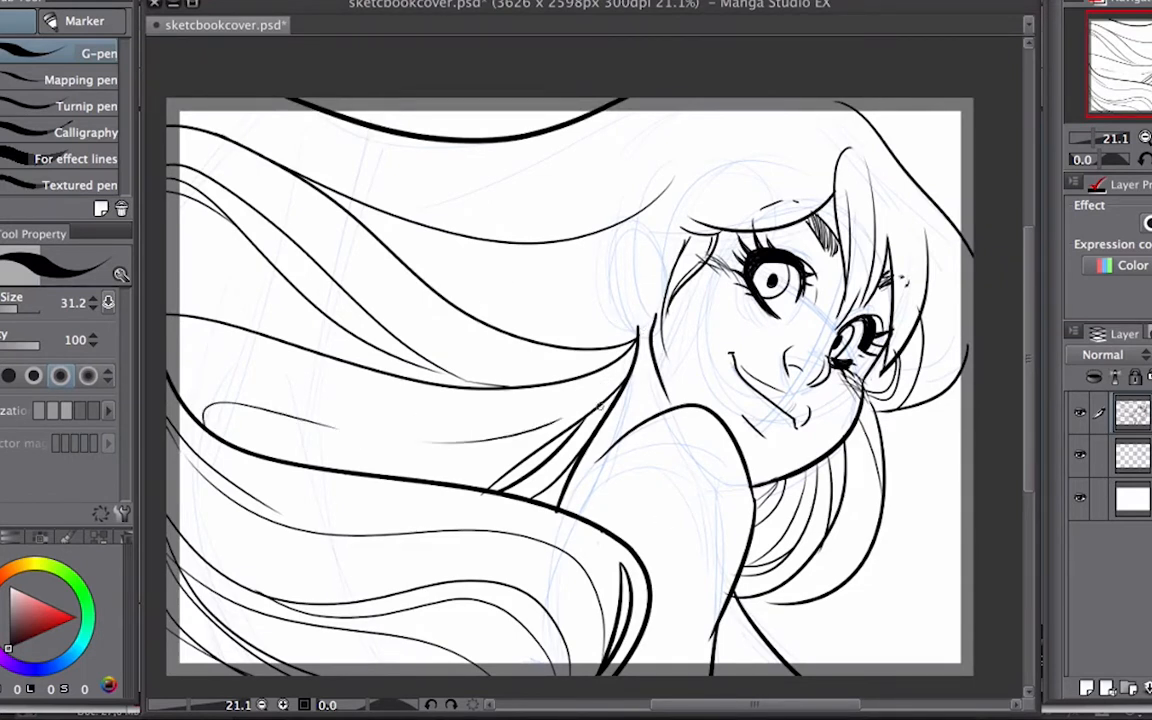
{"action": "left_click_drag", "start_coordinate": [178, 381], "coordinate": [311, 408]}
{"action": "left_click_drag", "start_coordinate": [222, 356], "coordinate": [389, 404]}
{"action": "left_click_drag", "start_coordinate": [434, 451], "coordinate": [535, 440]}
{"action": "mouse_move", "coordinate": [236, 448]}
{"action": "left_mouse_down"}
{"action": "mouse_move", "coordinate": [395, 484]}
{"action": "mouse_move", "coordinate": [304, 448]}
{"action": "mouse_move", "coordinate": [334, 465]}
{"action": "left_mouse_up"}
{"action": "key", "text": "ctrl+z"}
{"action": "left_click_drag", "start_coordinate": [209, 400], "coordinate": [310, 422]}
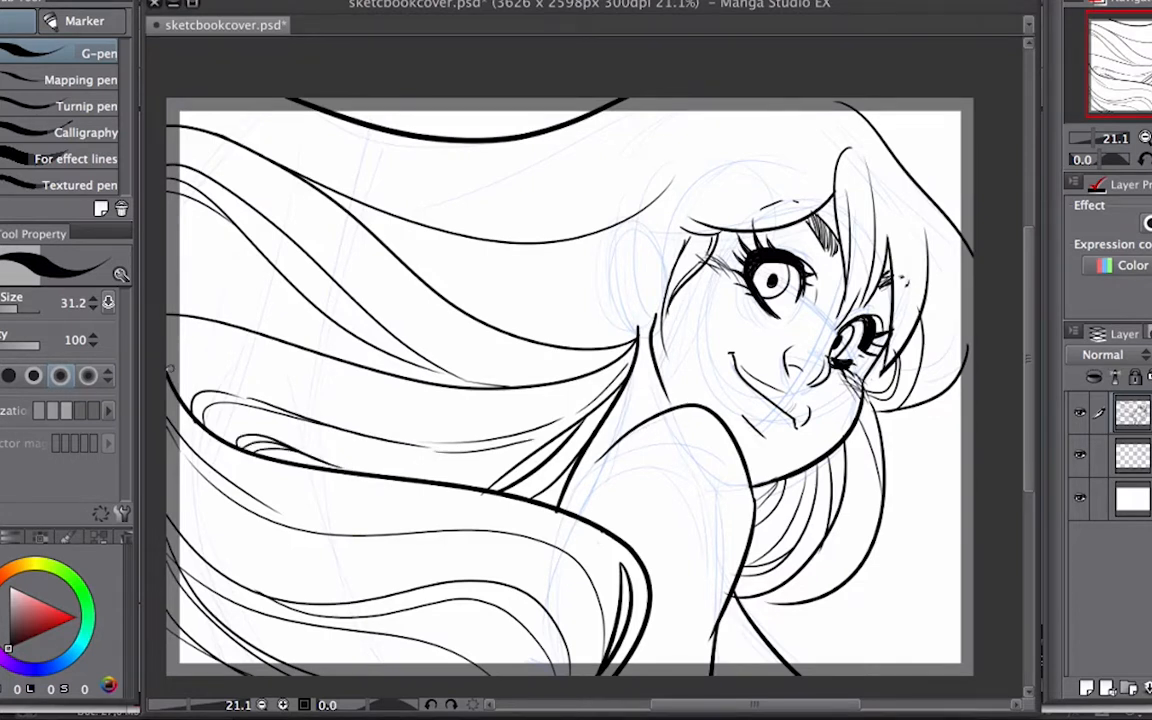
{"action": "left_click_drag", "start_coordinate": [162, 352], "coordinate": [389, 383]}
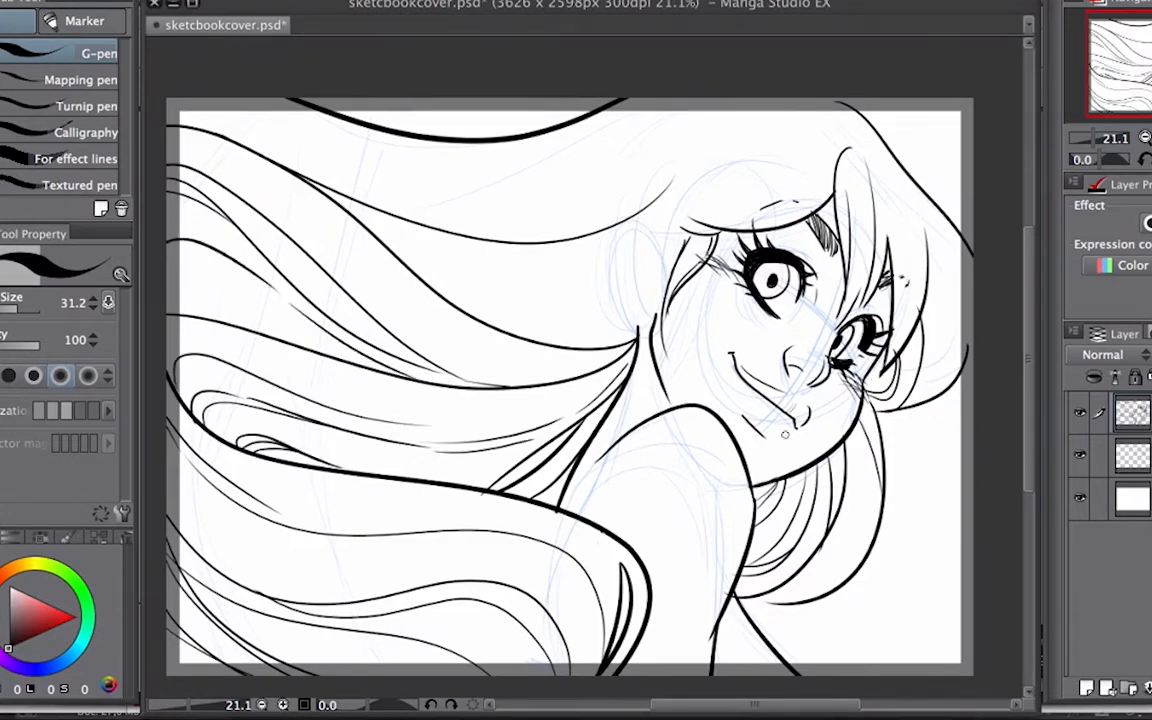
Ink the ear's outline and inner folds, with a star earring and two small studs on the lobe.
{"action": "mouse_move", "coordinate": [892, 430]}
{"action": "left_mouse_down"}
{"action": "mouse_move", "coordinate": [841, 442]}
{"action": "mouse_move", "coordinate": [899, 448]}
{"action": "left_mouse_up"}
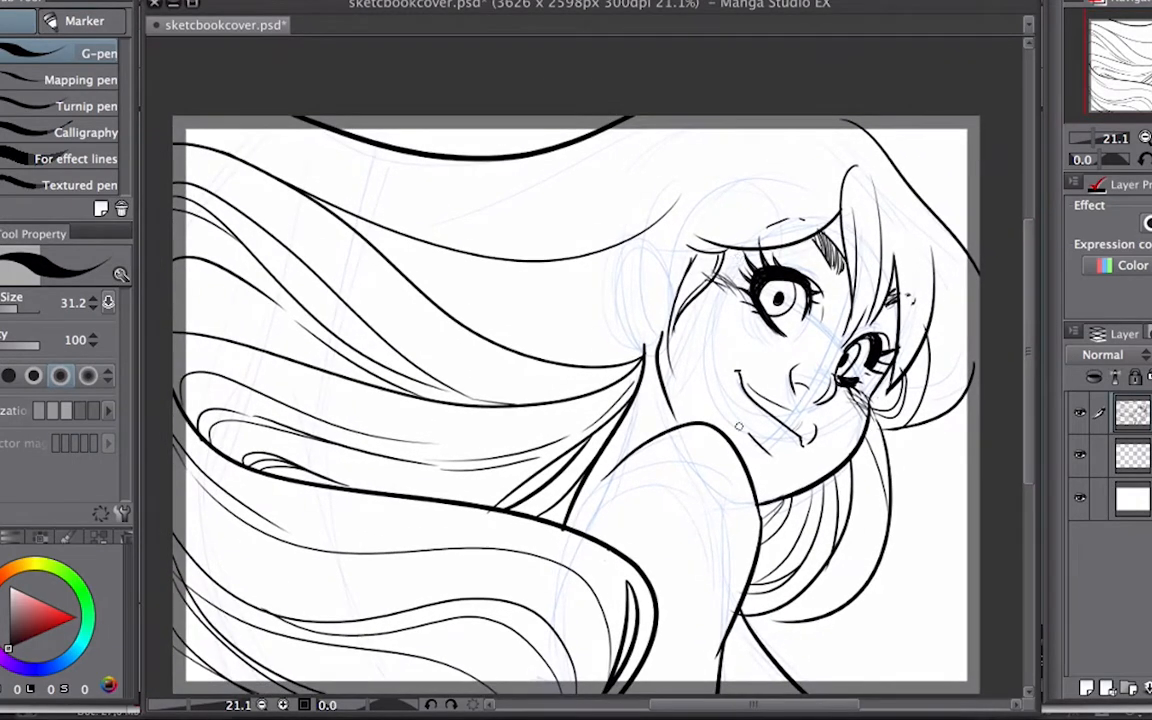
{"action": "scroll", "coordinate": [780, 440], "scroll_direction": "up", "scroll_amount": 2}
{"action": "left_click_drag", "start_coordinate": [784, 300], "coordinate": [788, 395]}
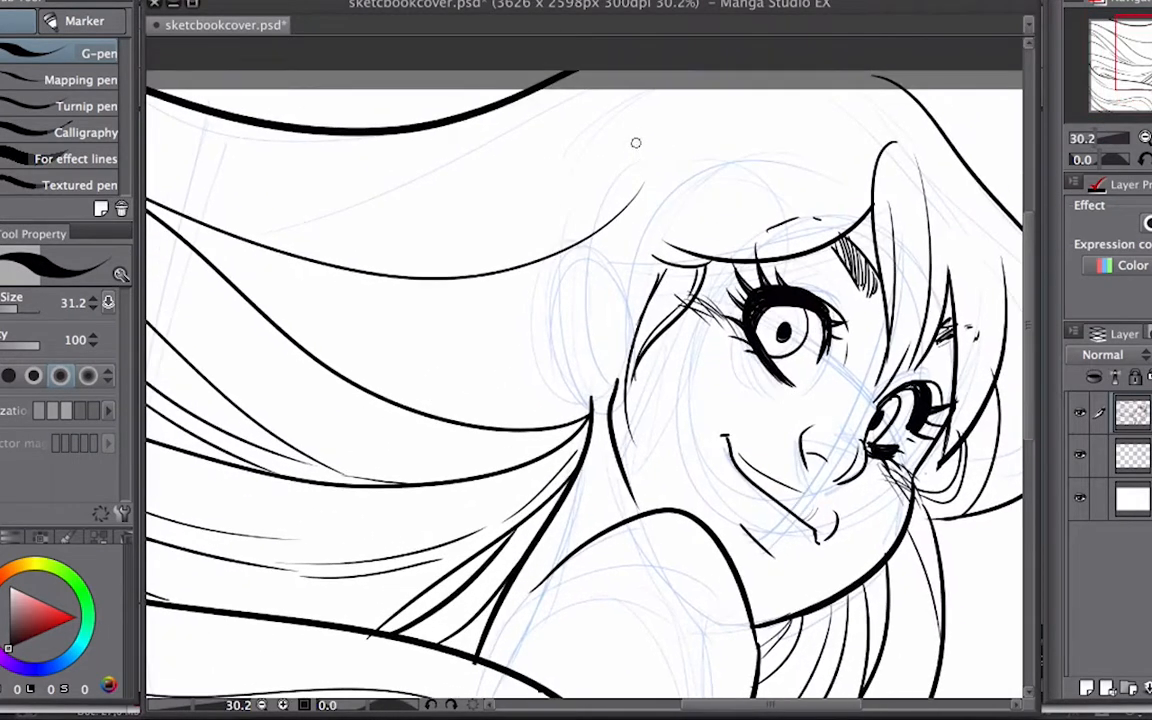
{"action": "mouse_move", "coordinate": [614, 266]}
{"action": "left_mouse_down"}
{"action": "mouse_move", "coordinate": [559, 281]}
{"action": "mouse_move", "coordinate": [601, 411]}
{"action": "left_mouse_up"}
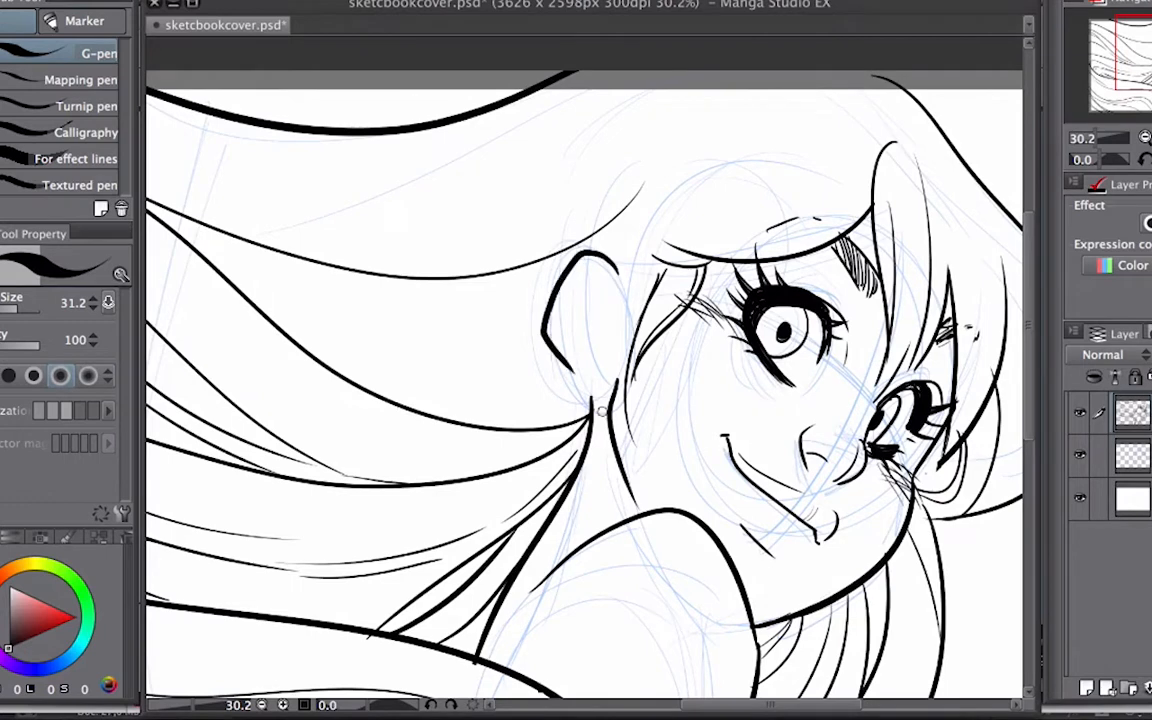
{"action": "mouse_move", "coordinate": [571, 369]}
{"action": "left_mouse_down"}
{"action": "mouse_move", "coordinate": [597, 396]}
{"action": "mouse_move", "coordinate": [603, 358]}
{"action": "left_mouse_up"}
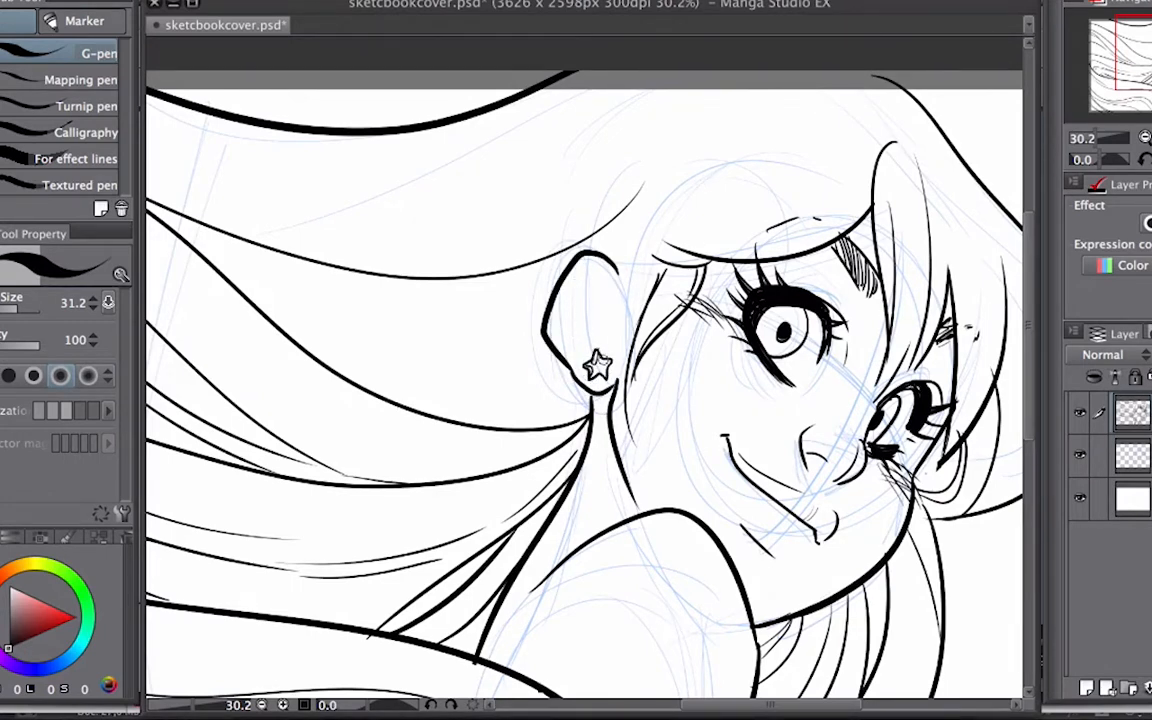
{"action": "left_click_drag", "start_coordinate": [573, 355], "coordinate": [574, 350]}
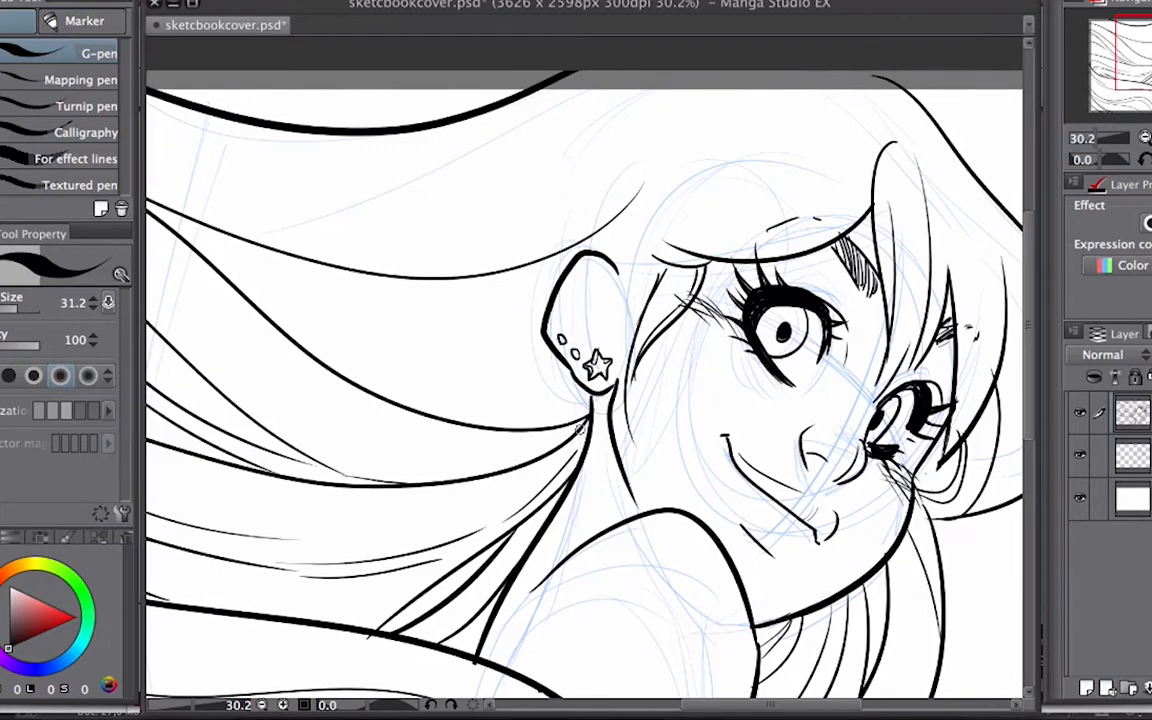
{"action": "mouse_move", "coordinate": [584, 282]}
{"action": "left_mouse_down"}
{"action": "mouse_move", "coordinate": [608, 302]}
{"action": "mouse_move", "coordinate": [621, 368]}
{"action": "mouse_move", "coordinate": [577, 317]}
{"action": "mouse_move", "coordinate": [606, 347]}
{"action": "left_mouse_up"}
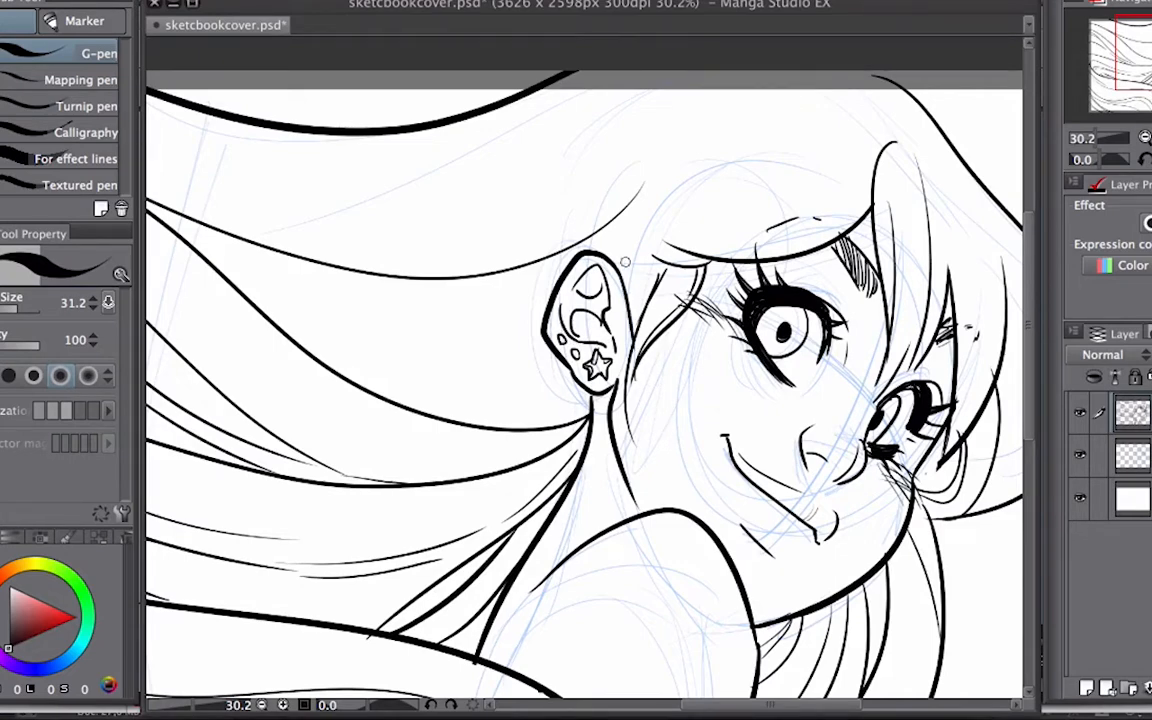
Ink short hair strands along the ear's front edge and erase the overlapping strand at the temple.
{"action": "left_click_drag", "start_coordinate": [625, 262], "coordinate": [635, 324]}
{"action": "left_click_drag", "start_coordinate": [630, 271], "coordinate": [637, 329]}
{"action": "left_click_drag", "start_coordinate": [854, 338], "coordinate": [912, 390]}
{"action": "key", "text": "e"}
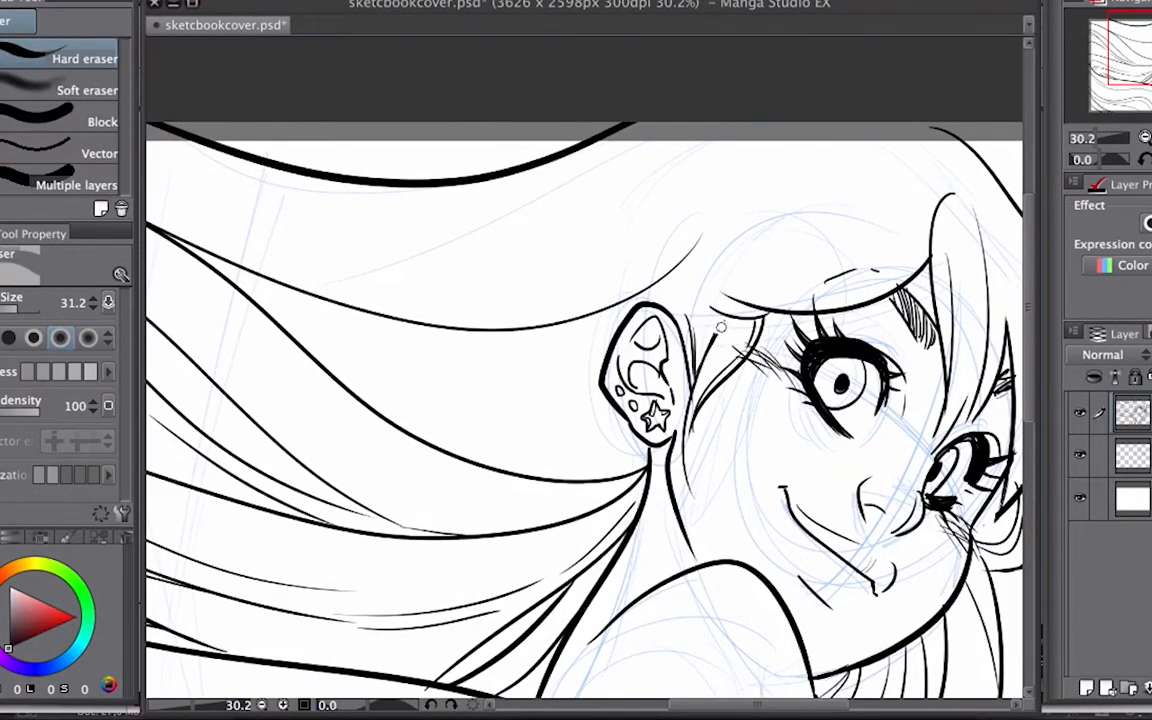
{"action": "left_click_drag", "start_coordinate": [782, 266], "coordinate": [766, 328]}
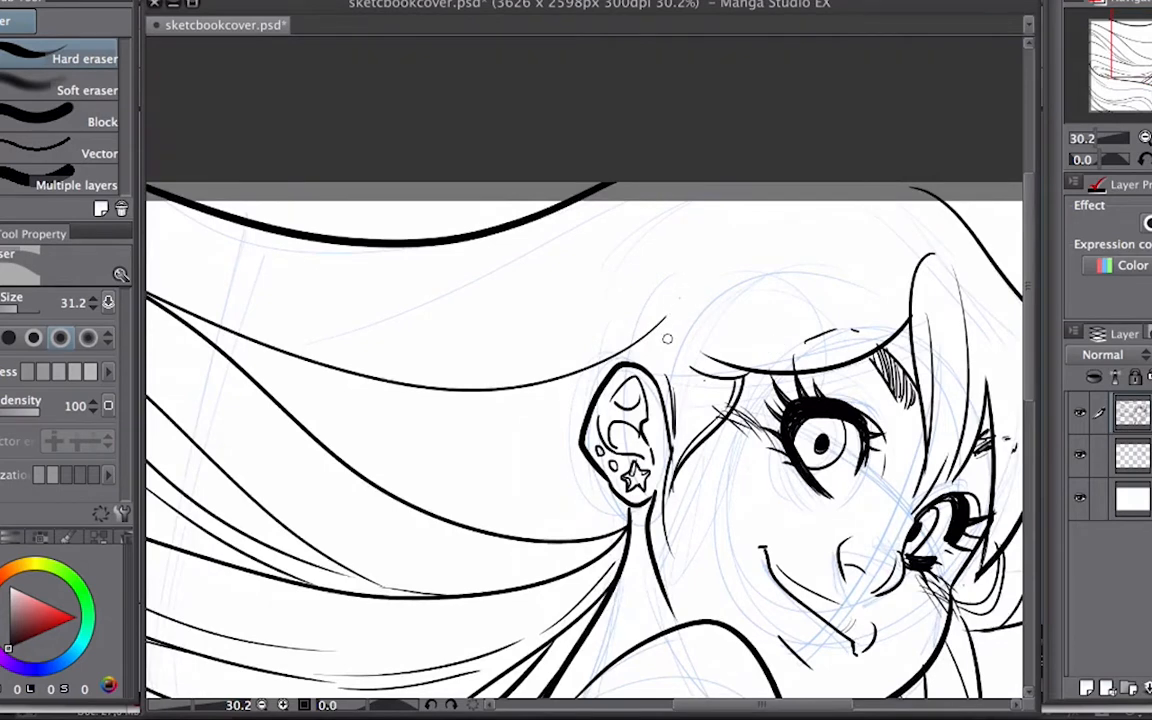
Rough in a star-shaped hair clip with two crossing bars above the ear on the blue sketch layer.
{"action": "mouse_move", "coordinate": [680, 295]}
{"action": "left_mouse_down"}
{"action": "mouse_move", "coordinate": [567, 258]}
{"action": "mouse_move", "coordinate": [610, 228]}
{"action": "left_mouse_up"}
{"action": "left_click", "coordinate": [1122, 451]}
{"action": "key", "text": "p"}
{"action": "left_click_drag", "start_coordinate": [545, 318], "coordinate": [618, 292]}
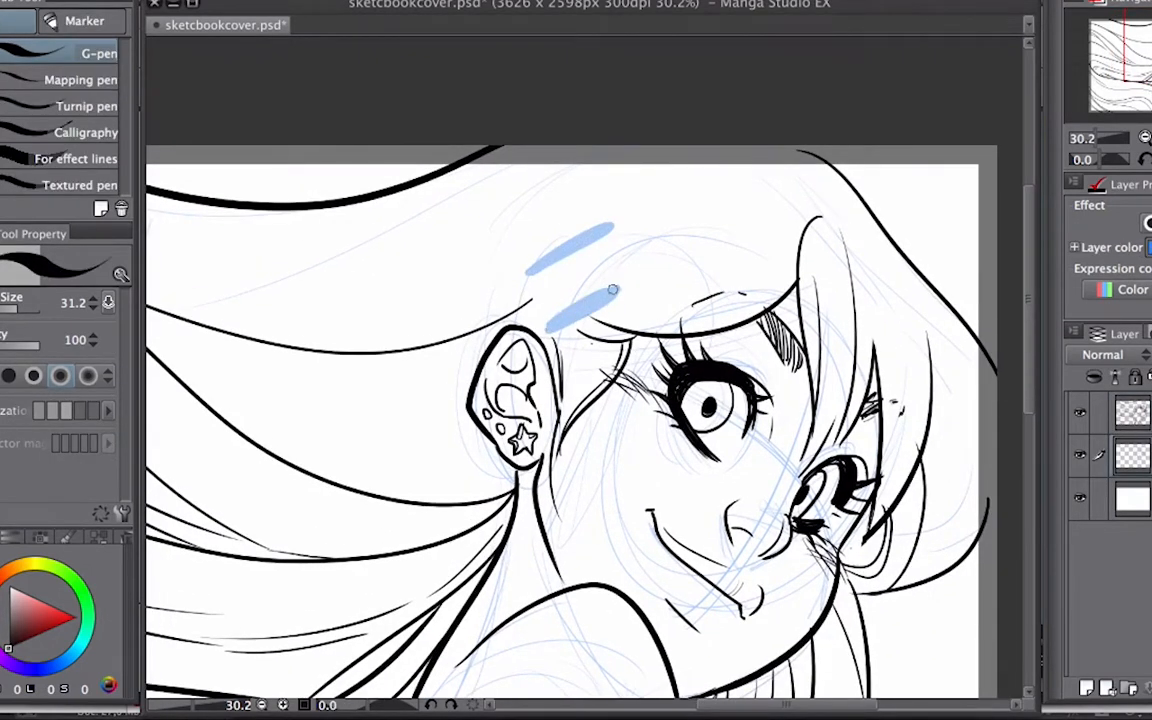
{"action": "mouse_move", "coordinate": [528, 272]}
{"action": "left_mouse_down"}
{"action": "mouse_move", "coordinate": [548, 264]}
{"action": "mouse_move", "coordinate": [568, 330]}
{"action": "left_mouse_up"}
{"action": "left_click_drag", "start_coordinate": [560, 236], "coordinate": [605, 321]}
{"action": "left_click_drag", "start_coordinate": [534, 266], "coordinate": [598, 318]}
{"action": "left_click_drag", "start_coordinate": [592, 240], "coordinate": [565, 343]}
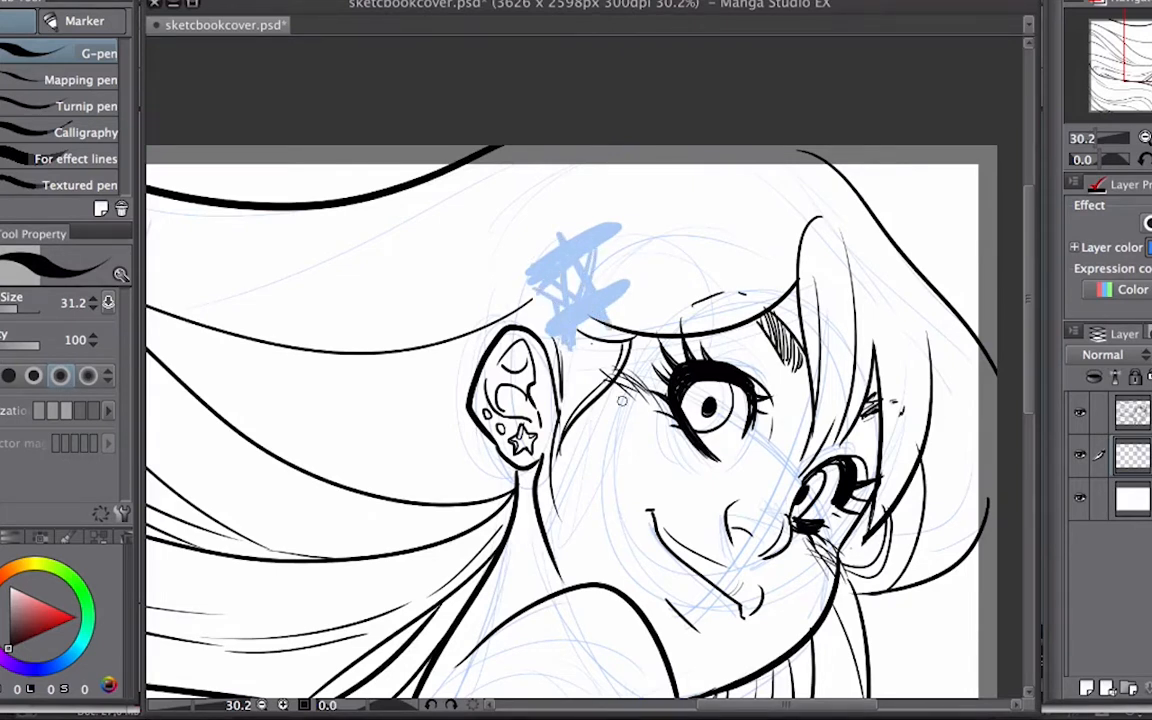
Ink the star hair clip and its bars over the blue rough on the ink layer, undoing faulty strokes.
{"action": "left_click", "coordinate": [1132, 418]}
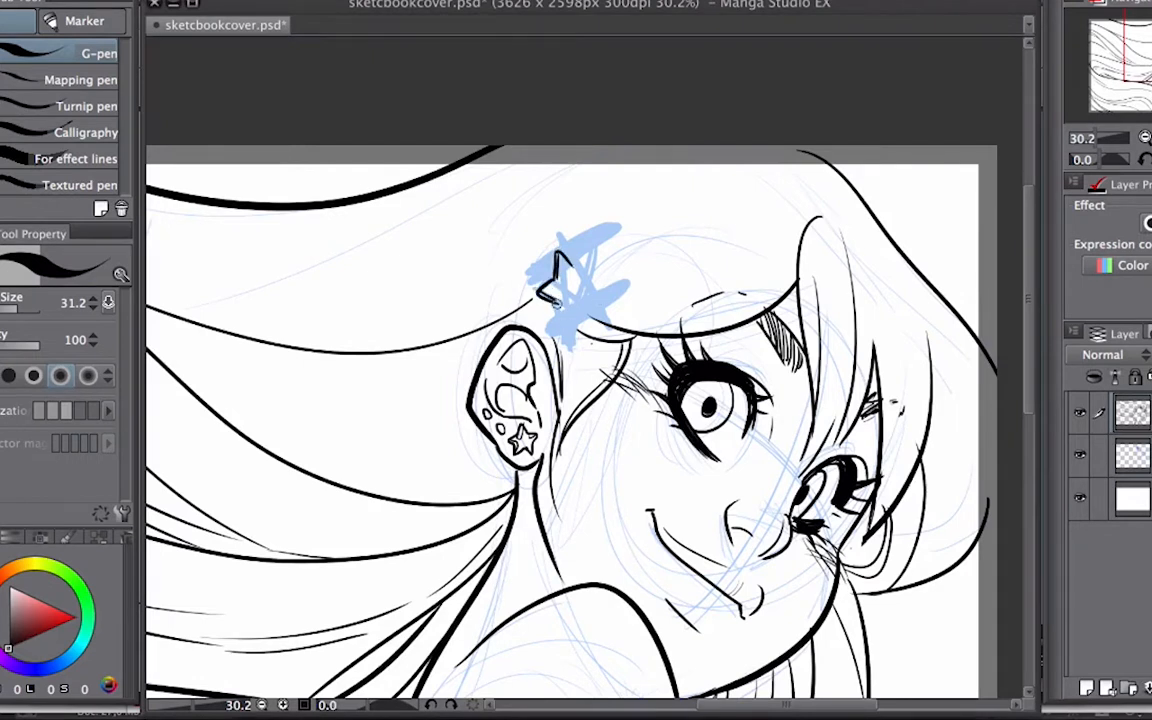
{"action": "mouse_move", "coordinate": [555, 302]}
{"action": "left_mouse_down"}
{"action": "mouse_move", "coordinate": [559, 333]}
{"action": "mouse_move", "coordinate": [600, 296]}
{"action": "mouse_move", "coordinate": [596, 280]}
{"action": "mouse_move", "coordinate": [526, 286]}
{"action": "mouse_move", "coordinate": [553, 270]}
{"action": "left_mouse_up"}
{"action": "mouse_move", "coordinate": [563, 252]}
{"action": "left_mouse_down"}
{"action": "mouse_move", "coordinate": [599, 238]}
{"action": "mouse_move", "coordinate": [566, 260]}
{"action": "mouse_move", "coordinate": [602, 303]}
{"action": "left_mouse_up"}
{"action": "key", "text": "super+z"}
{"action": "key", "text": "super+z"}
{"action": "key", "text": "super+z"}
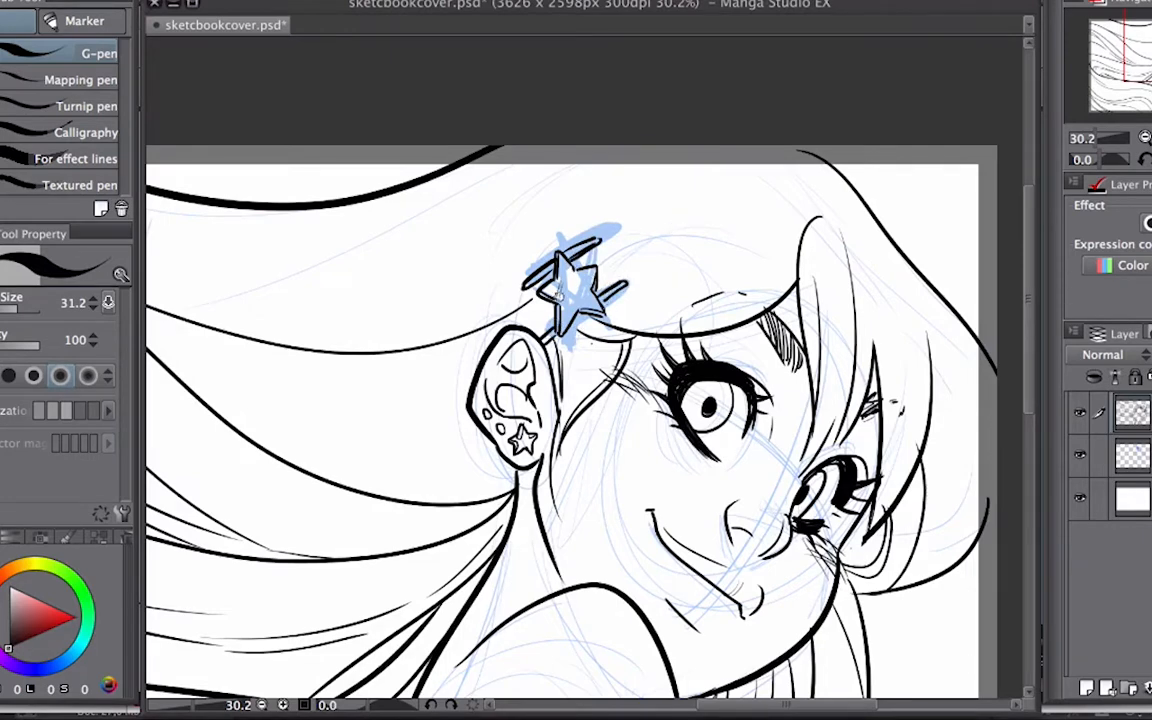
Ink thin strands fanning out from the star clip across the fringe and up towards the crown.
{"action": "scroll", "coordinate": [584, 288], "scroll_direction": "up", "scroll_amount": 3}
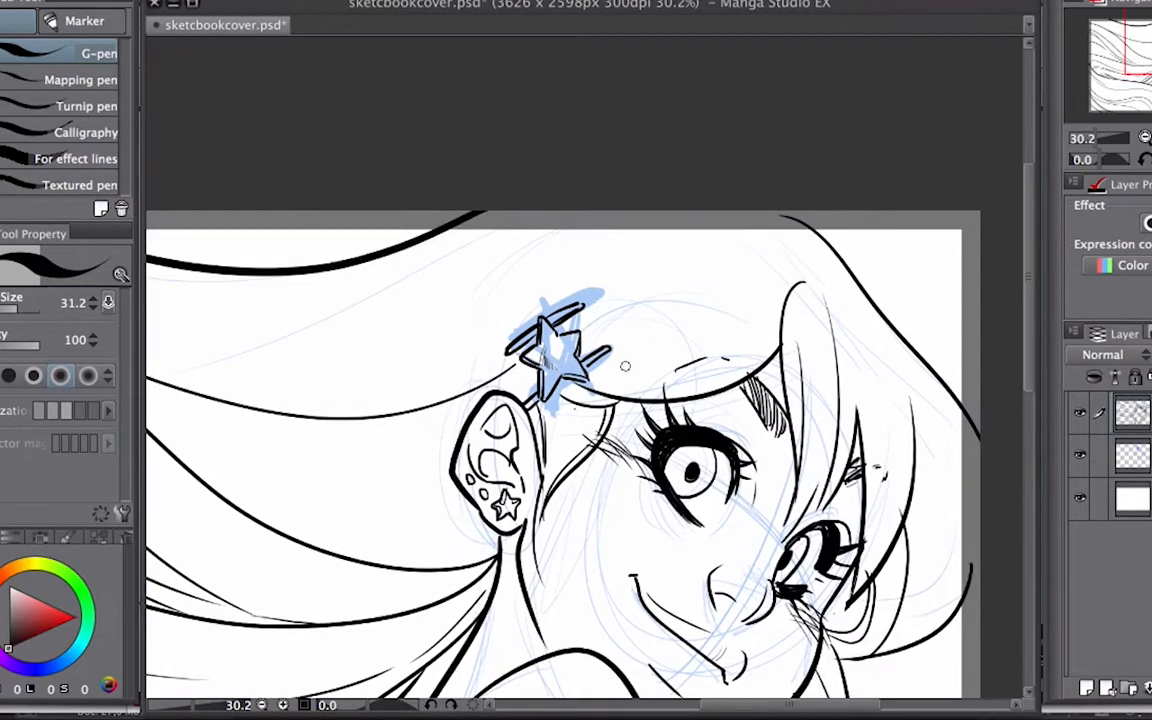
{"action": "left_click_drag", "start_coordinate": [663, 349], "coordinate": [605, 362]}
{"action": "left_click_drag", "start_coordinate": [584, 311], "coordinate": [688, 278]}
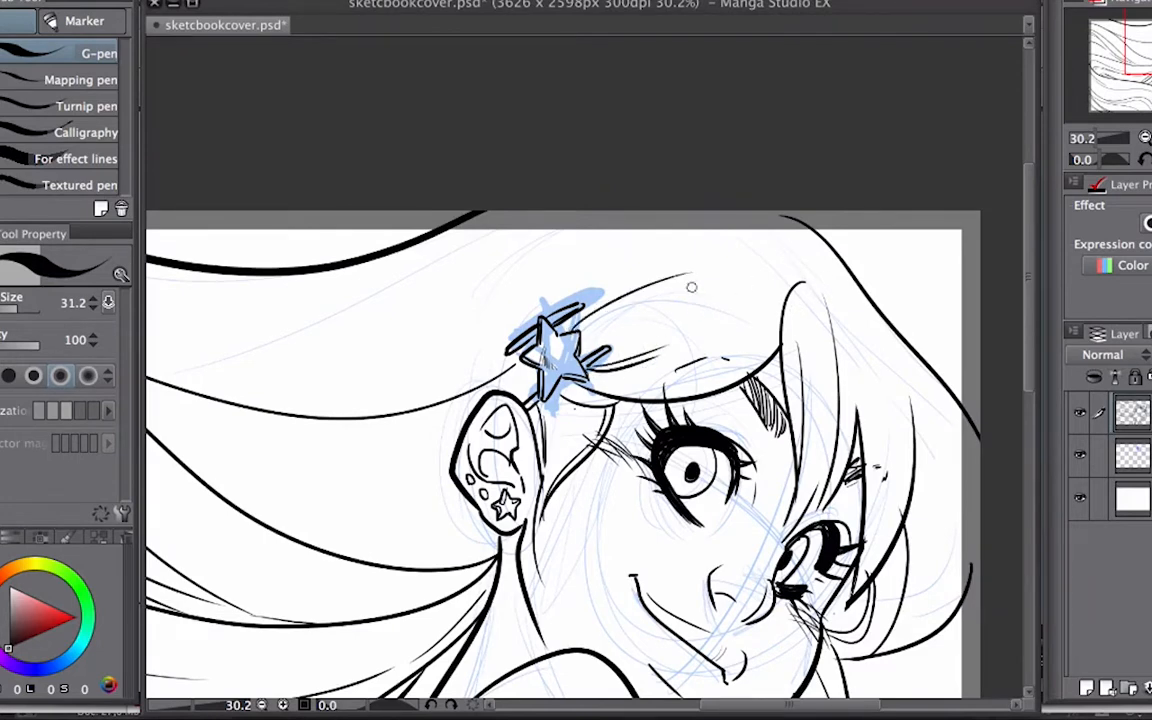
{"action": "left_click_drag", "start_coordinate": [585, 241], "coordinate": [552, 312]}
{"action": "mouse_move", "coordinate": [565, 254]}
{"action": "left_mouse_down"}
{"action": "mouse_move", "coordinate": [549, 312]}
{"action": "mouse_move", "coordinate": [620, 305]}
{"action": "left_mouse_up"}
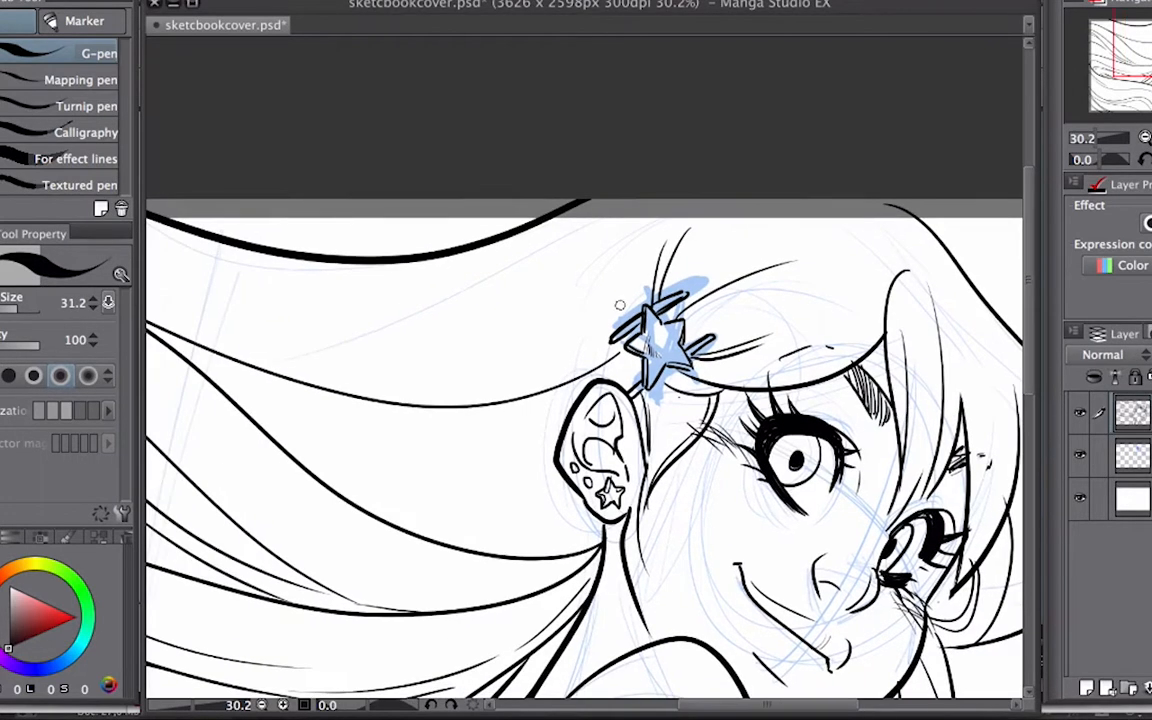
{"action": "left_click_drag", "start_coordinate": [583, 263], "coordinate": [602, 330]}
{"action": "key", "text": "super+z"}
{"action": "left_click_drag", "start_coordinate": [567, 251], "coordinate": [618, 321]}
{"action": "mouse_move", "coordinate": [826, 384]}
{"action": "left_mouse_down"}
{"action": "mouse_move", "coordinate": [713, 403]}
{"action": "mouse_move", "coordinate": [740, 414]}
{"action": "left_mouse_up"}
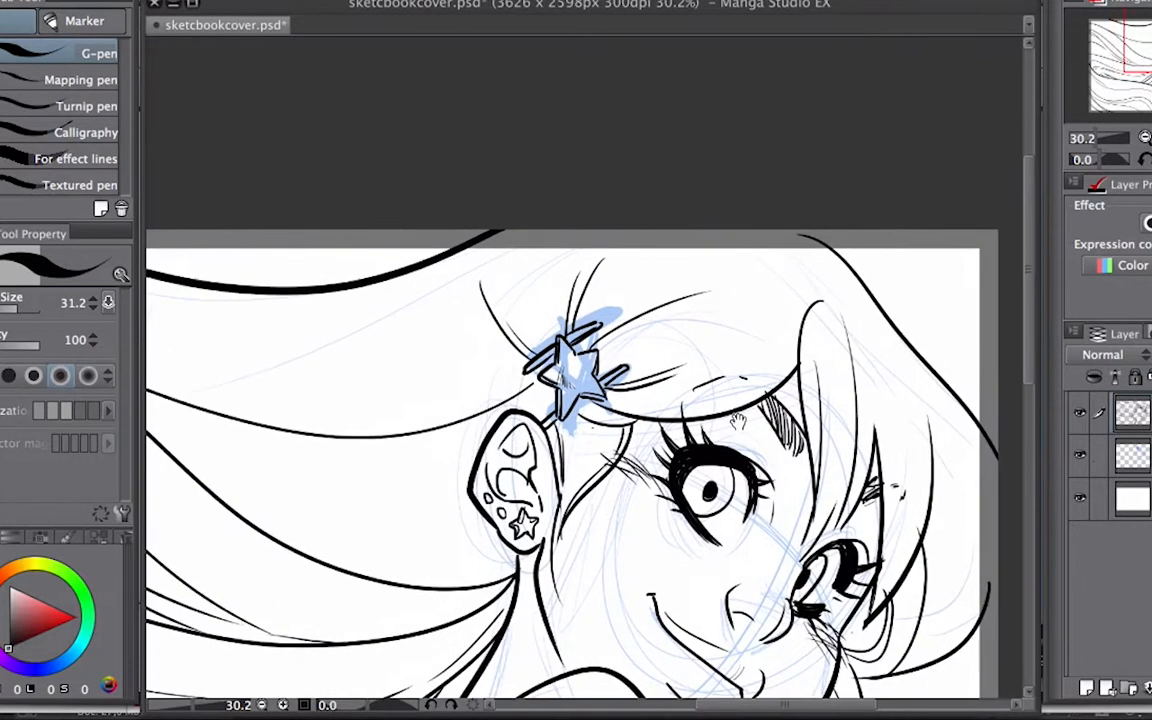
{"action": "key", "text": "super+z"}
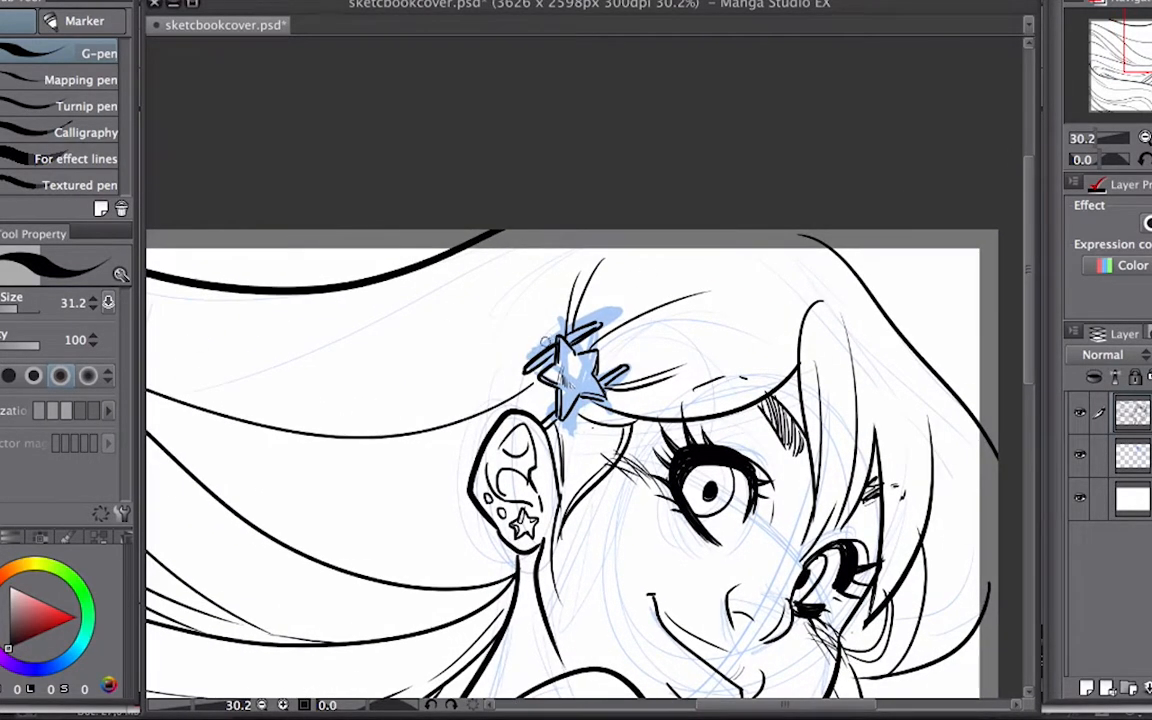
Ink thin, nearly horizontal strands trailing back from the star clip into the long hair.
{"action": "left_click_drag", "start_coordinate": [722, 358], "coordinate": [862, 283]}
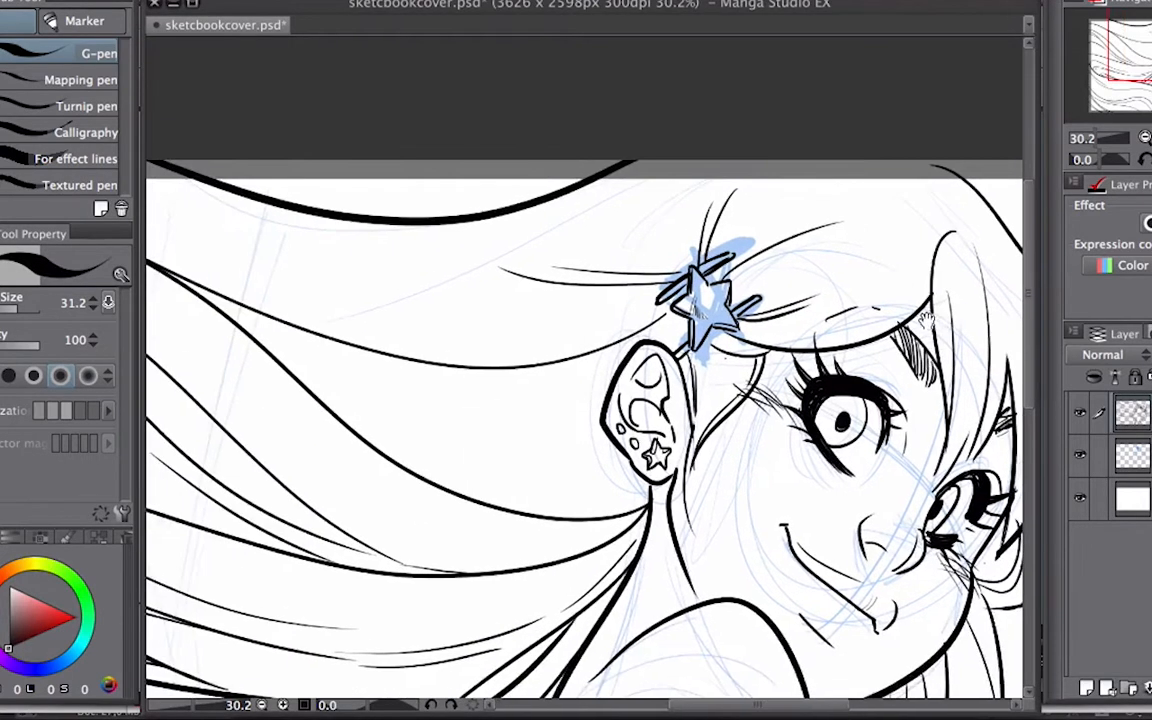
{"action": "left_click_drag", "start_coordinate": [926, 320], "coordinate": [879, 347]}
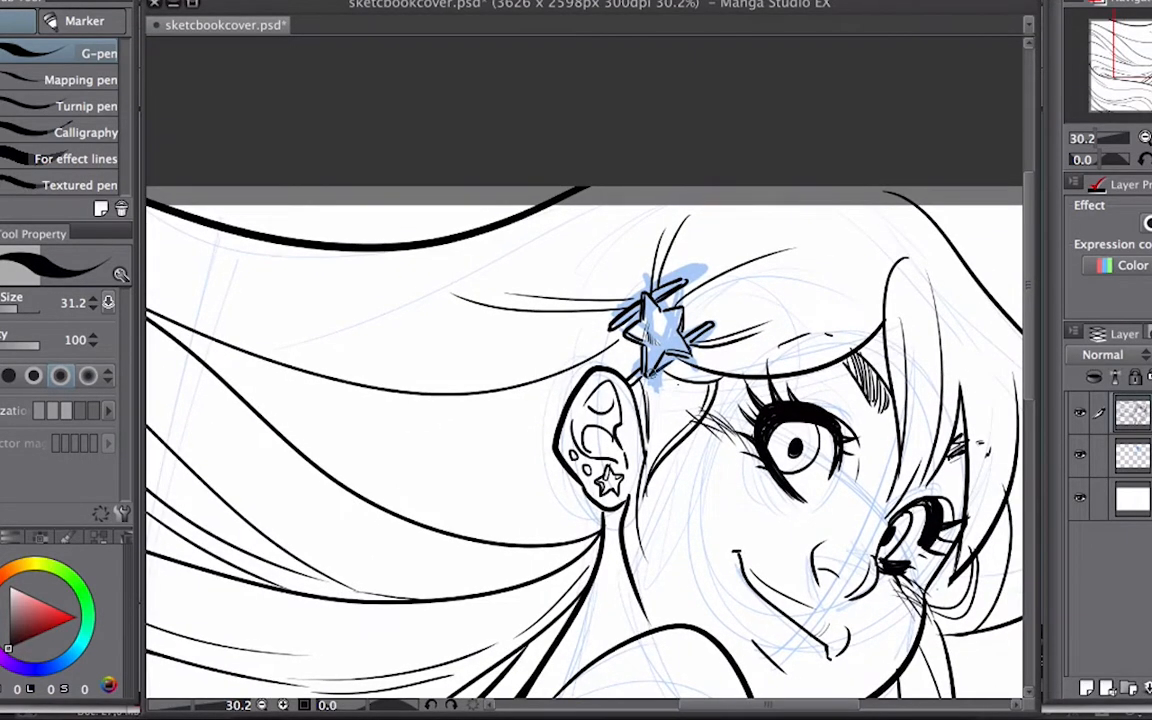
{"action": "left_click_drag", "start_coordinate": [881, 479], "coordinate": [769, 406]}
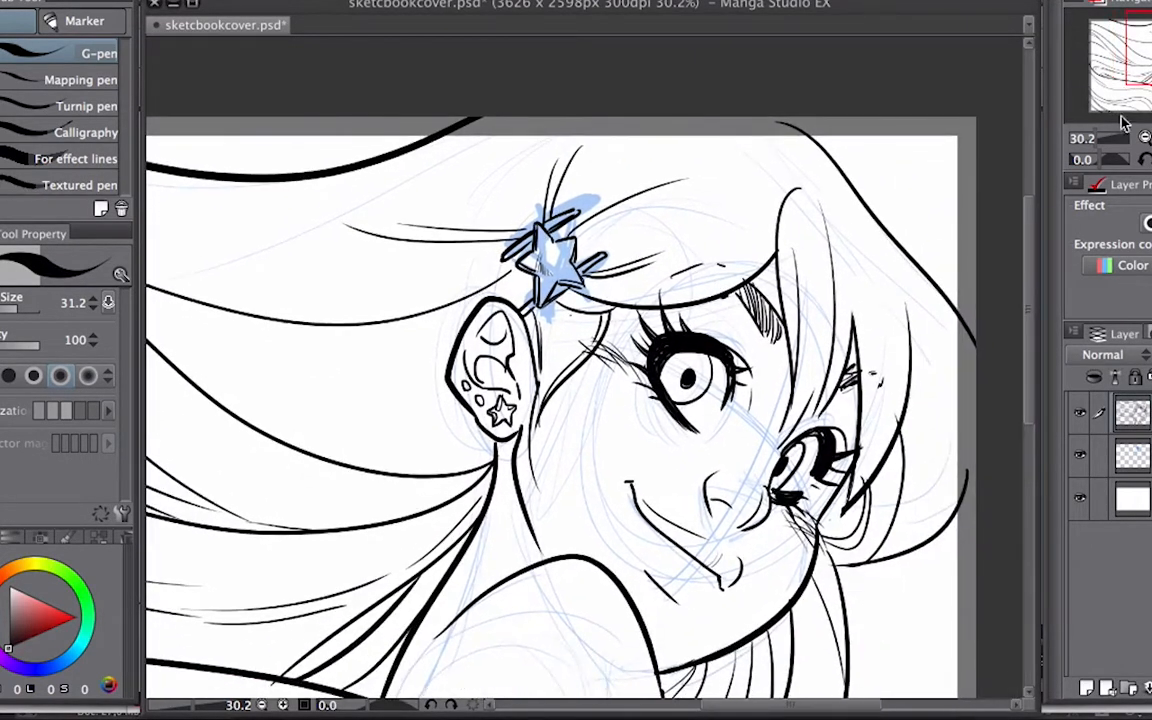
Hide the blue sketch layer and add a new layer directly beneath the ink layer.
{"action": "left_click", "coordinate": [1089, 140]}
{"action": "left_click_drag", "start_coordinate": [867, 416], "coordinate": [921, 419]}
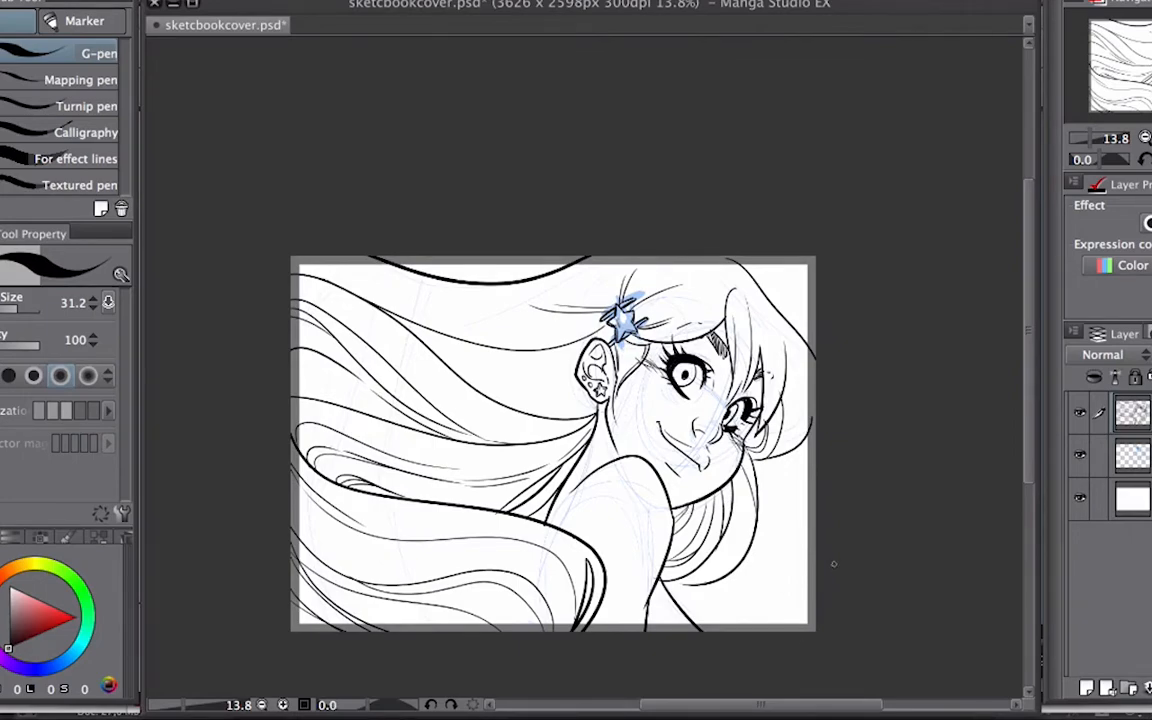
{"action": "scroll", "coordinate": [668, 468], "scroll_direction": "up", "scroll_amount": 4}
{"action": "scroll", "coordinate": [826, 470], "scroll_direction": "down", "scroll_amount": 1}
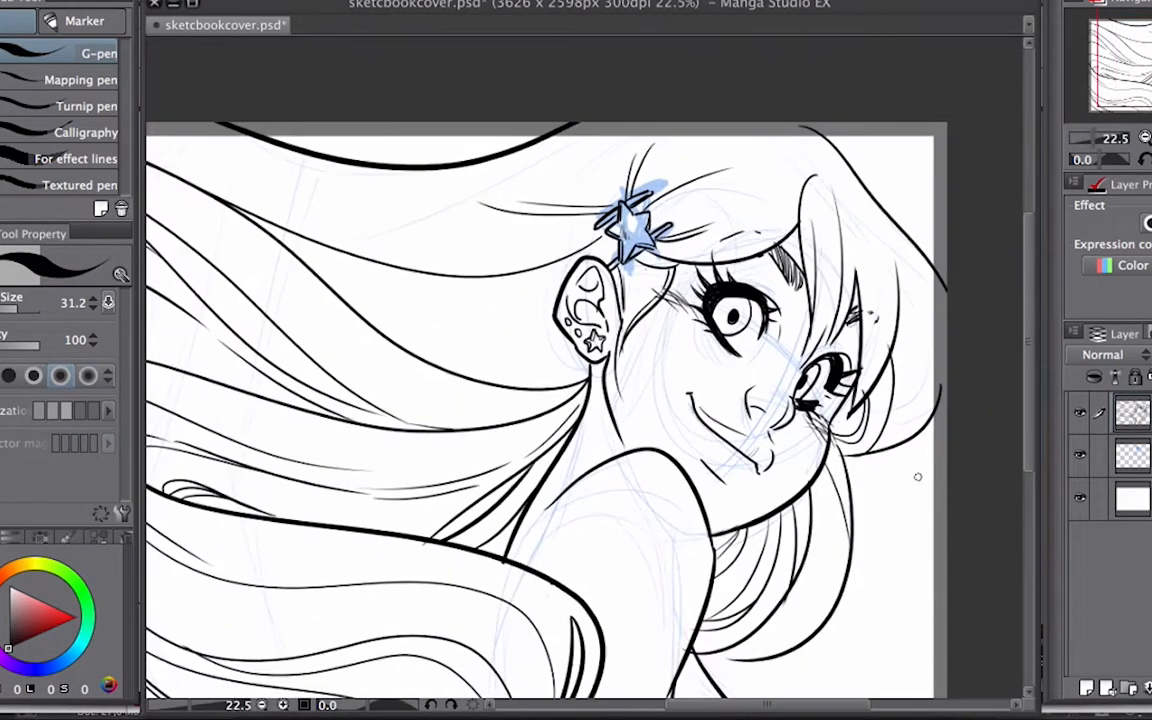
{"action": "left_click_drag", "start_coordinate": [918, 476], "coordinate": [933, 434]}
{"action": "left_click", "coordinate": [1080, 456]}
{"action": "mouse_move", "coordinate": [790, 495]}
{"action": "left_mouse_down"}
{"action": "mouse_move", "coordinate": [712, 487]}
{"action": "mouse_move", "coordinate": [831, 512]}
{"action": "left_mouse_up"}
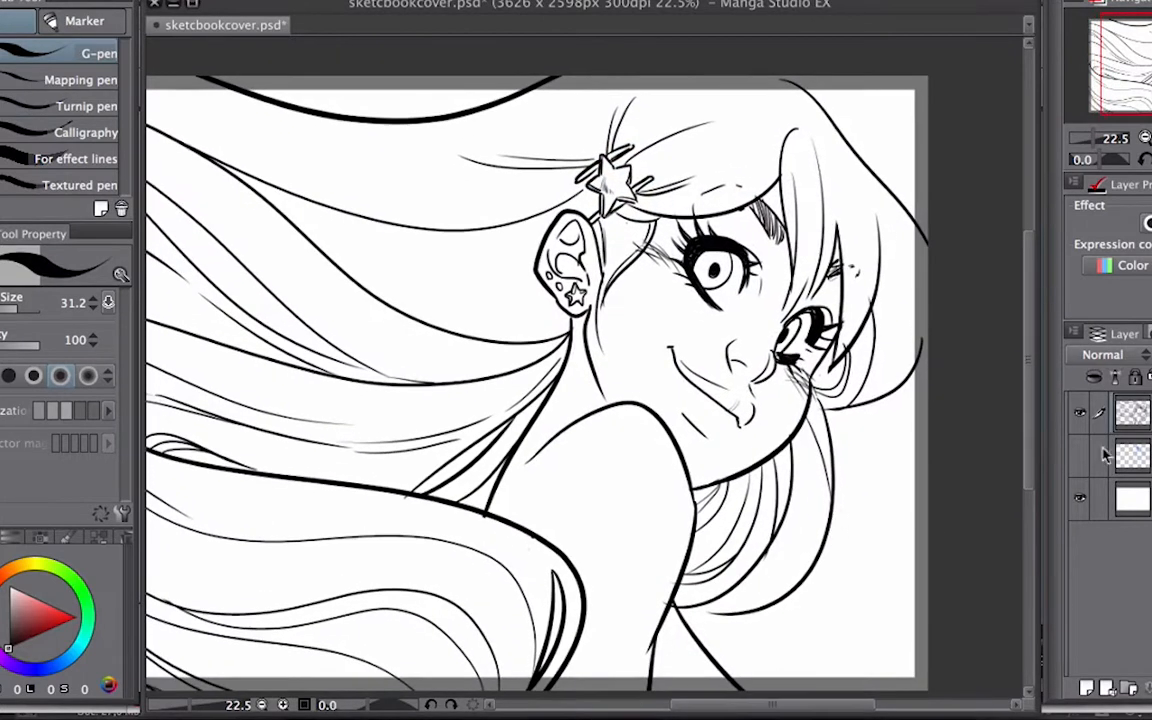
{"action": "left_click", "coordinate": [1108, 455]}
{"action": "left_click", "coordinate": [1087, 689]}
Set the G-pen colour to a light pink with hue 323 and its brush size to 226.4.
{"action": "left_click", "coordinate": [33, 627]}
{"action": "left_click", "coordinate": [2, 652]}
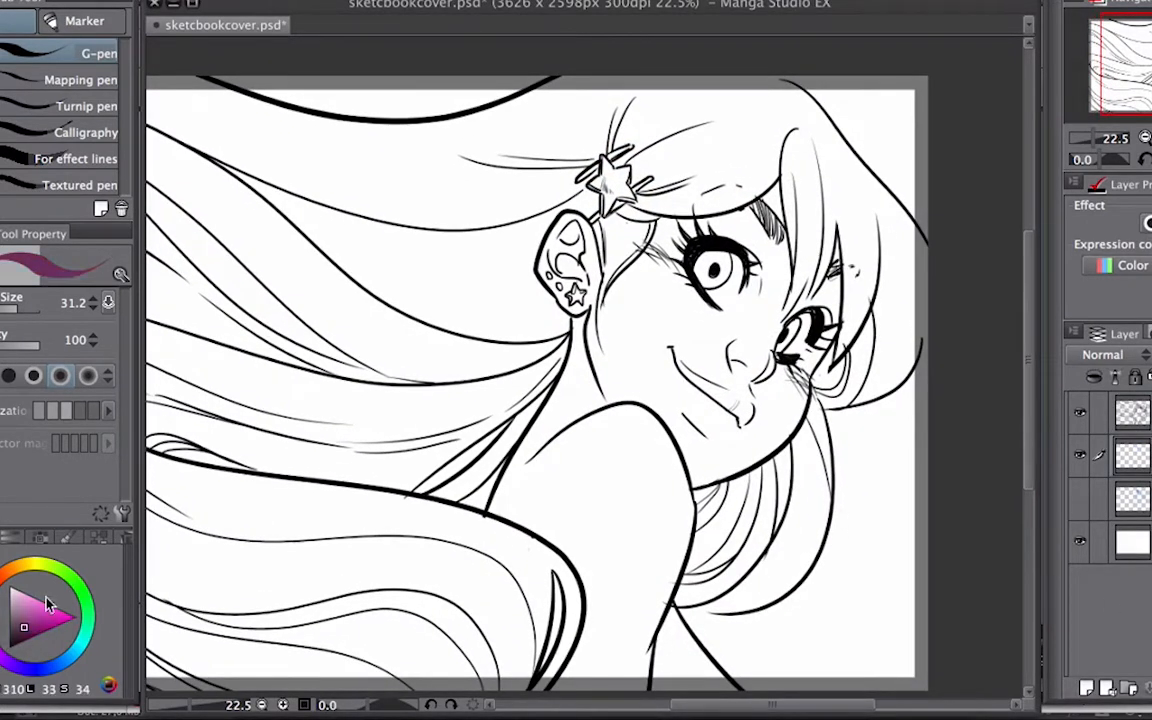
{"action": "left_click", "coordinate": [20, 604]}
{"action": "left_click", "coordinate": [1, 643]}
{"action": "left_click_drag", "start_coordinate": [26, 607], "coordinate": [33, 598]}
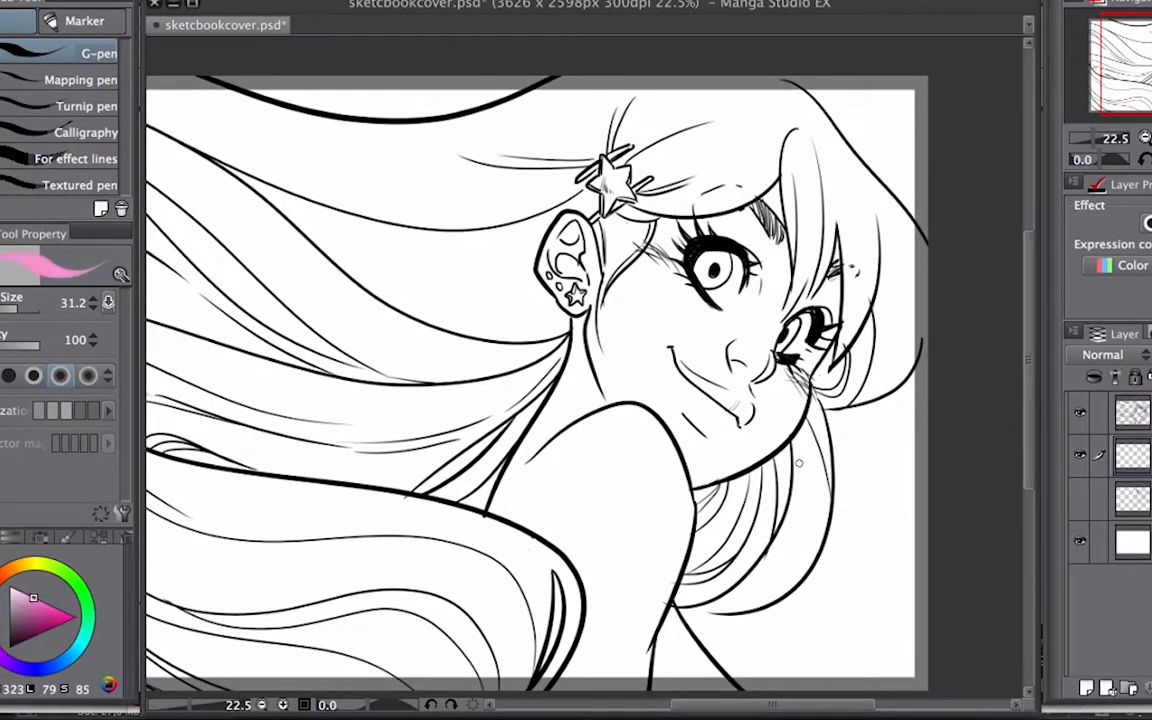
{"action": "left_click_drag", "start_coordinate": [35, 316], "coordinate": [52, 316]}
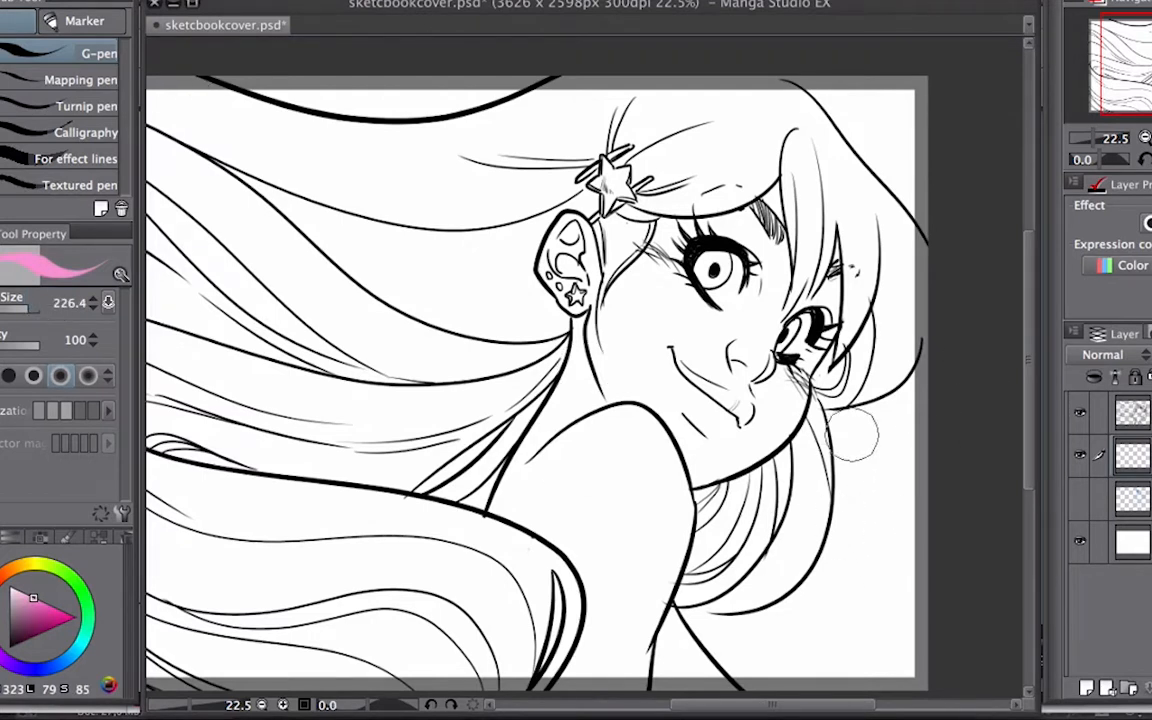
Paint the background pink beside the face and lower hair, down to the corner beyond the shoulder, and erase the overspill.
{"action": "mouse_move", "coordinate": [925, 416]}
{"action": "left_mouse_down"}
{"action": "mouse_move", "coordinate": [835, 423]}
{"action": "mouse_move", "coordinate": [918, 391]}
{"action": "mouse_move", "coordinate": [887, 426]}
{"action": "mouse_move", "coordinate": [932, 345]}
{"action": "left_mouse_up"}
{"action": "scroll", "coordinate": [837, 382], "scroll_direction": "down", "scroll_amount": 2}
{"action": "mouse_move", "coordinate": [838, 383]}
{"action": "left_mouse_down"}
{"action": "mouse_move", "coordinate": [856, 507]}
{"action": "mouse_move", "coordinate": [895, 347]}
{"action": "mouse_move", "coordinate": [852, 643]}
{"action": "mouse_move", "coordinate": [640, 505]}
{"action": "mouse_move", "coordinate": [753, 612]}
{"action": "mouse_move", "coordinate": [892, 607]}
{"action": "mouse_move", "coordinate": [817, 498]}
{"action": "left_mouse_up"}
{"action": "key", "text": "ctrl+z"}
{"action": "left_click_drag", "start_coordinate": [710, 560], "coordinate": [855, 517]}
{"action": "key", "text": "ctrl+z"}
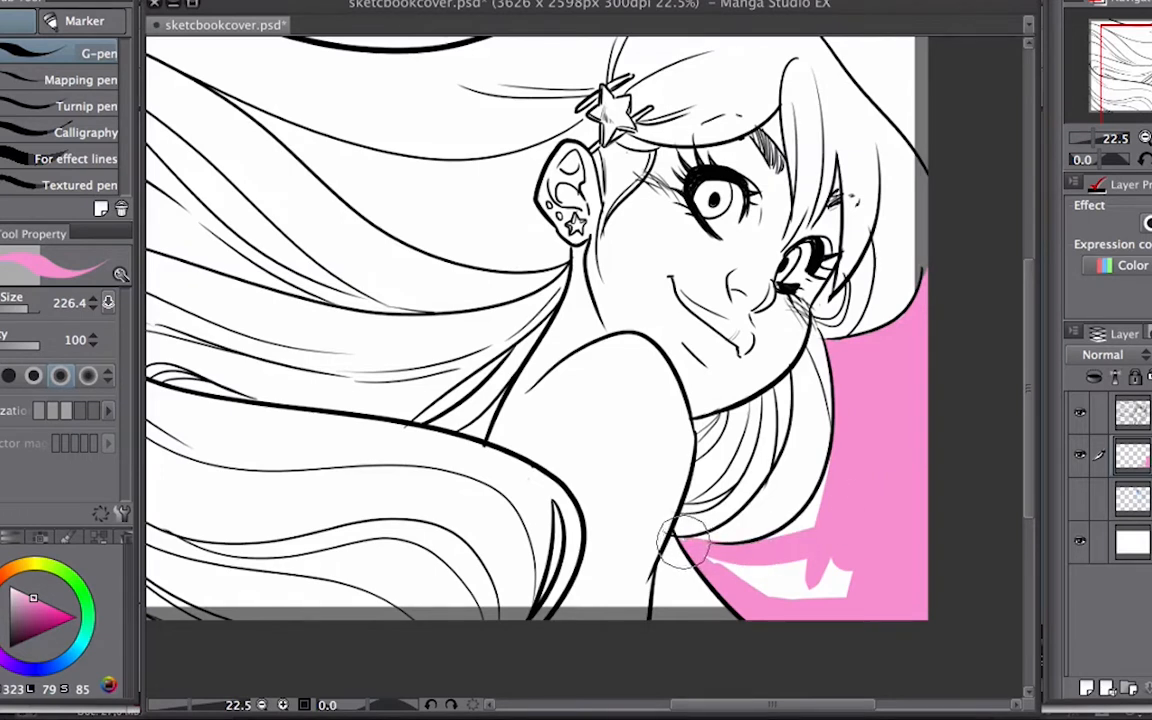
{"action": "mouse_move", "coordinate": [675, 525]}
{"action": "left_mouse_down"}
{"action": "mouse_move", "coordinate": [785, 590]}
{"action": "mouse_move", "coordinate": [655, 615]}
{"action": "left_mouse_up"}
{"action": "key", "text": "e"}
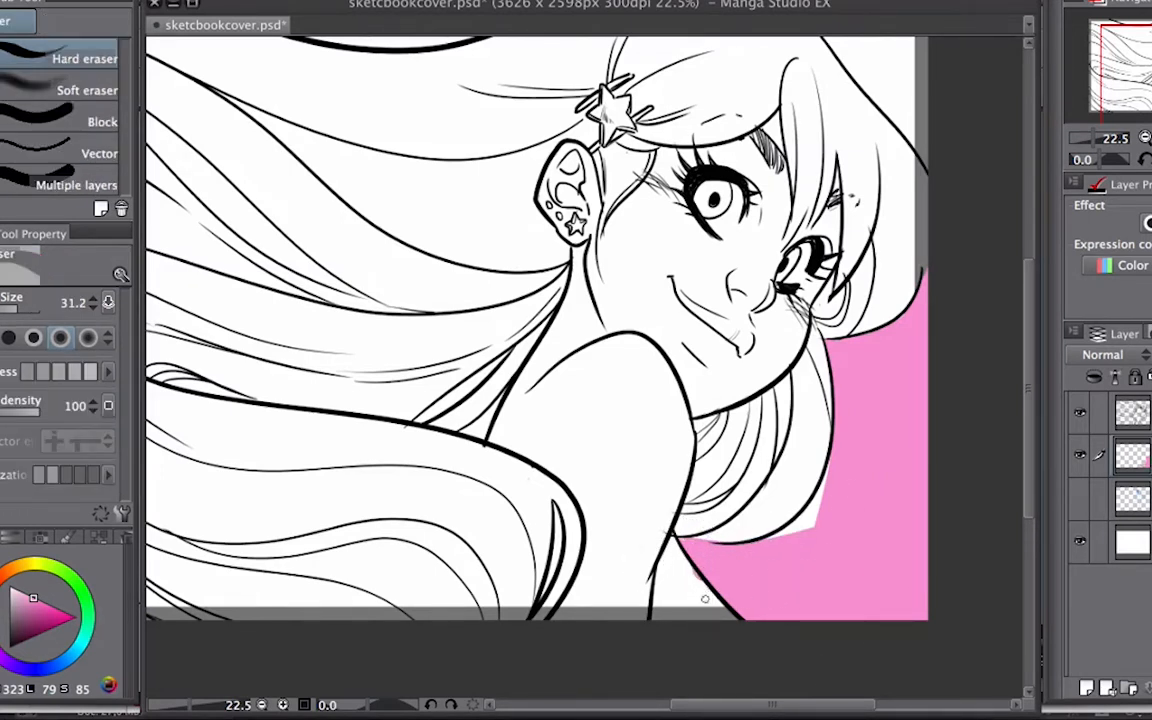
Fill the gap between the hair locks below the chin with pink and clean up the hair edge beside it.
{"action": "key", "text": "b"}
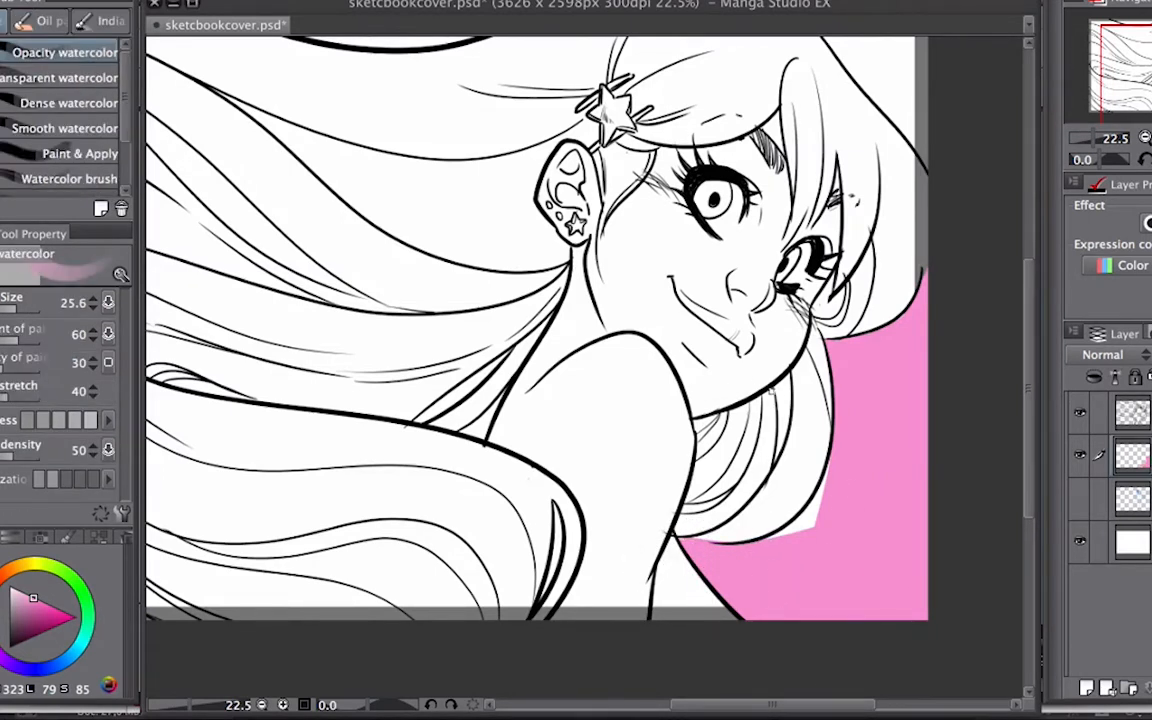
{"action": "key", "text": "p"}
{"action": "mouse_move", "coordinate": [786, 374]}
{"action": "left_mouse_down"}
{"action": "mouse_move", "coordinate": [776, 456]}
{"action": "mouse_move", "coordinate": [765, 383]}
{"action": "left_mouse_up"}
{"action": "key", "text": "e"}
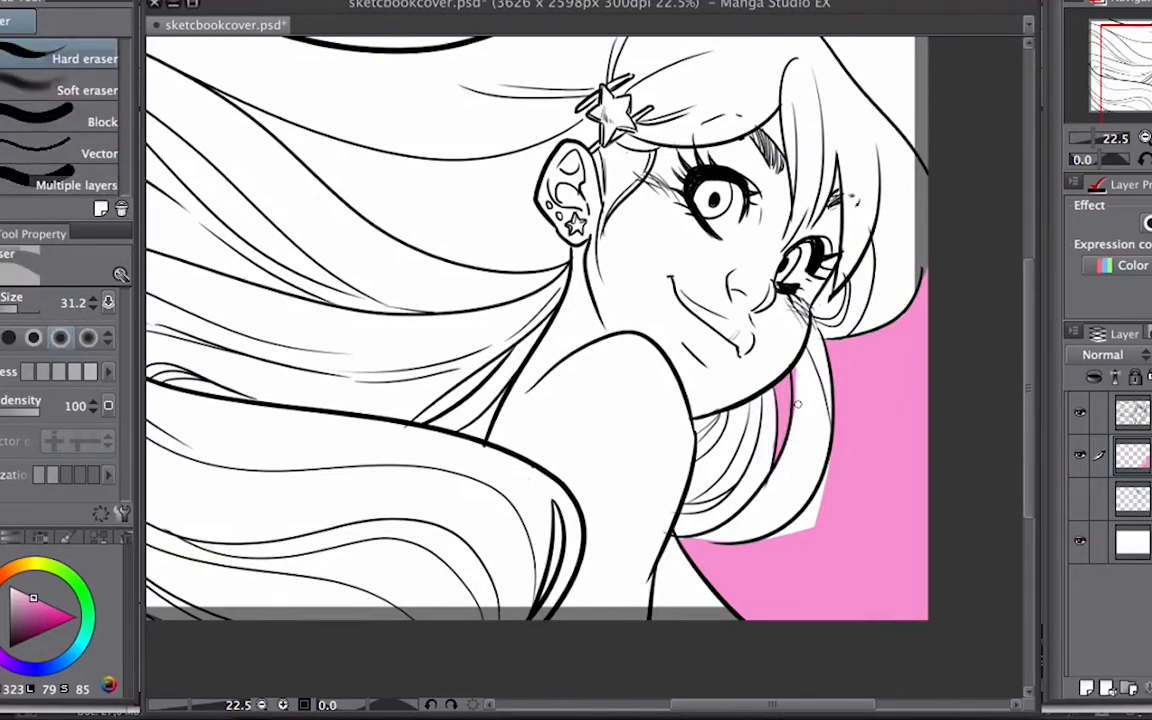
{"action": "key", "text": "b"}
{"action": "key", "text": "p"}
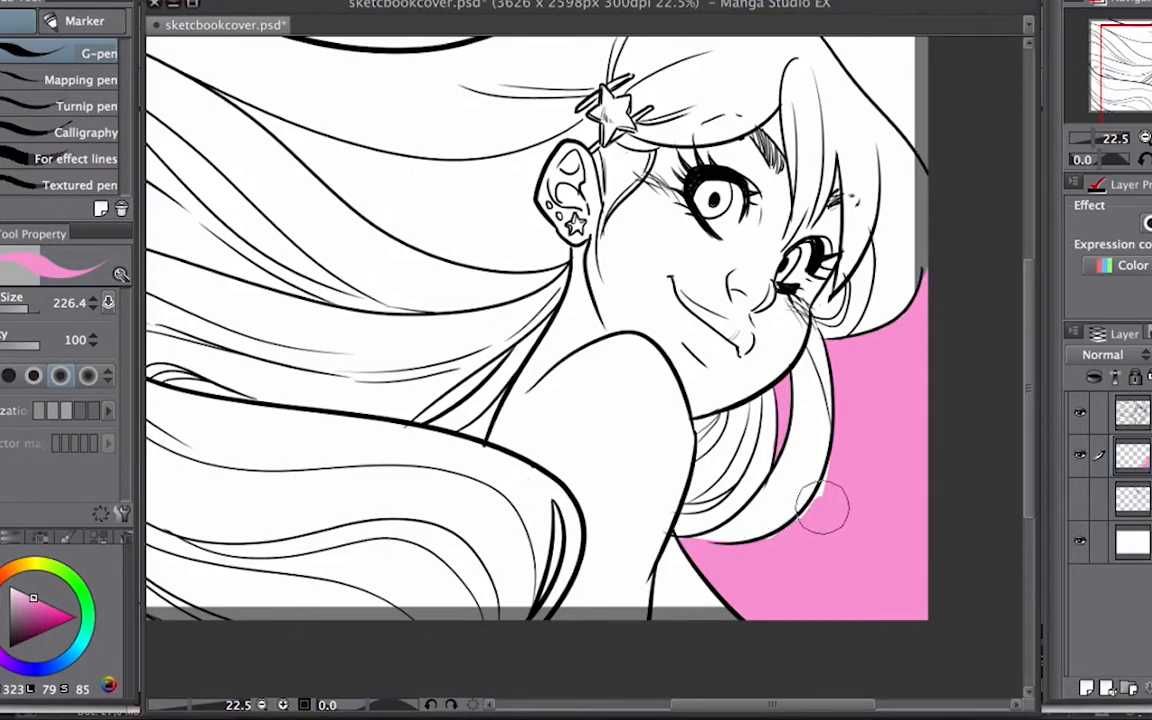
Paint the canvas corner above the fringe pink along the outer hair contour and clean its edge with the Hard eraser.
{"action": "left_click_drag", "start_coordinate": [905, 421], "coordinate": [785, 544]}
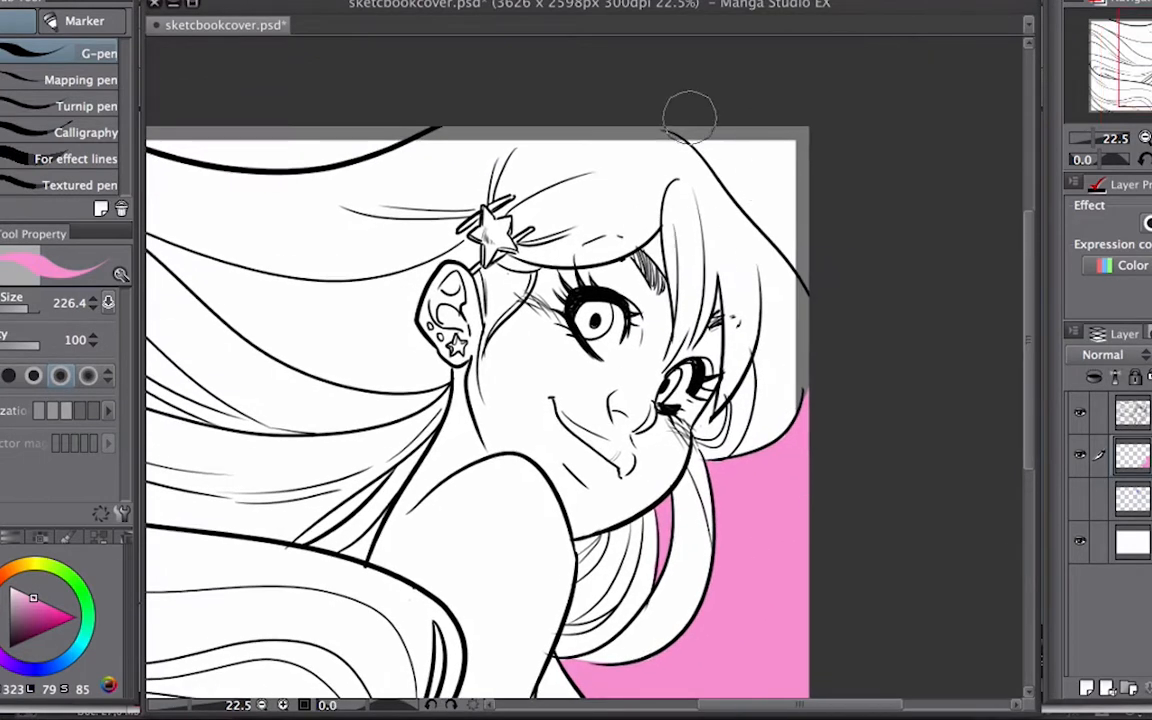
{"action": "mouse_move", "coordinate": [689, 116]}
{"action": "left_mouse_down"}
{"action": "mouse_move", "coordinate": [779, 213]}
{"action": "mouse_move", "coordinate": [689, 108]}
{"action": "mouse_move", "coordinate": [766, 141]}
{"action": "left_mouse_up"}
{"action": "key", "text": "e"}
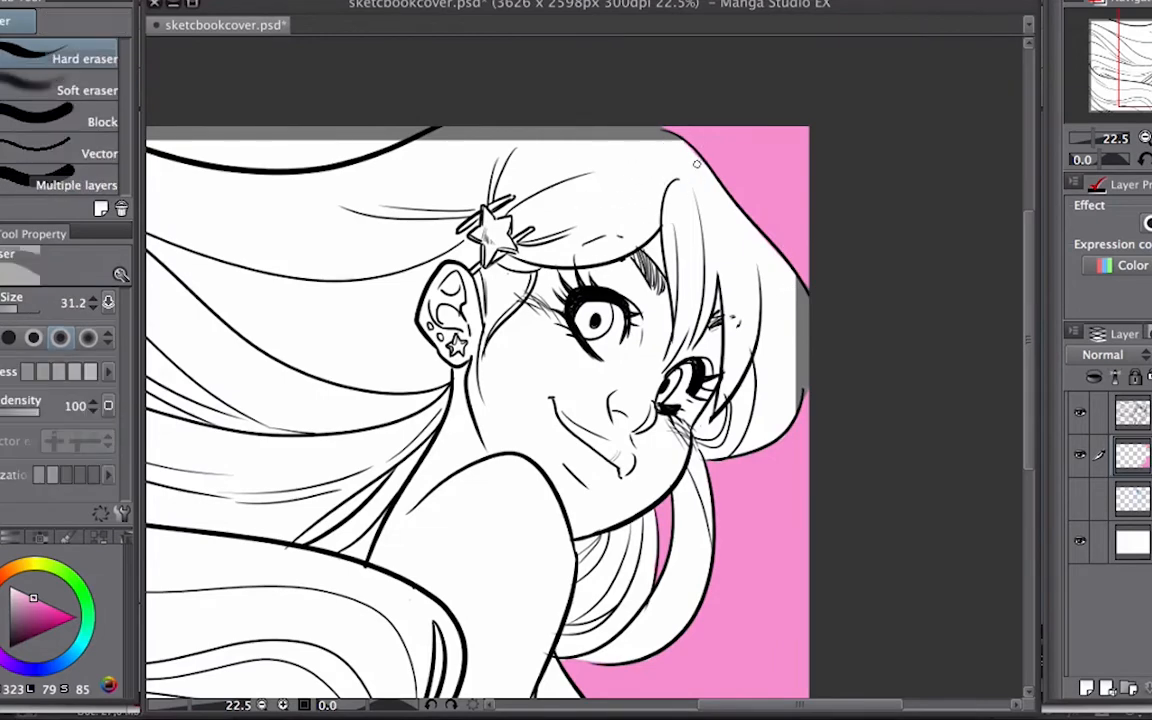
Fill the background area above the long curved hair line at the canvas's upper edge with the same pink.
{"action": "mouse_move", "coordinate": [388, 291]}
{"action": "left_mouse_down"}
{"action": "mouse_move", "coordinate": [606, 341]}
{"action": "mouse_move", "coordinate": [607, 391]}
{"action": "left_mouse_up"}
{"action": "key", "text": "b"}
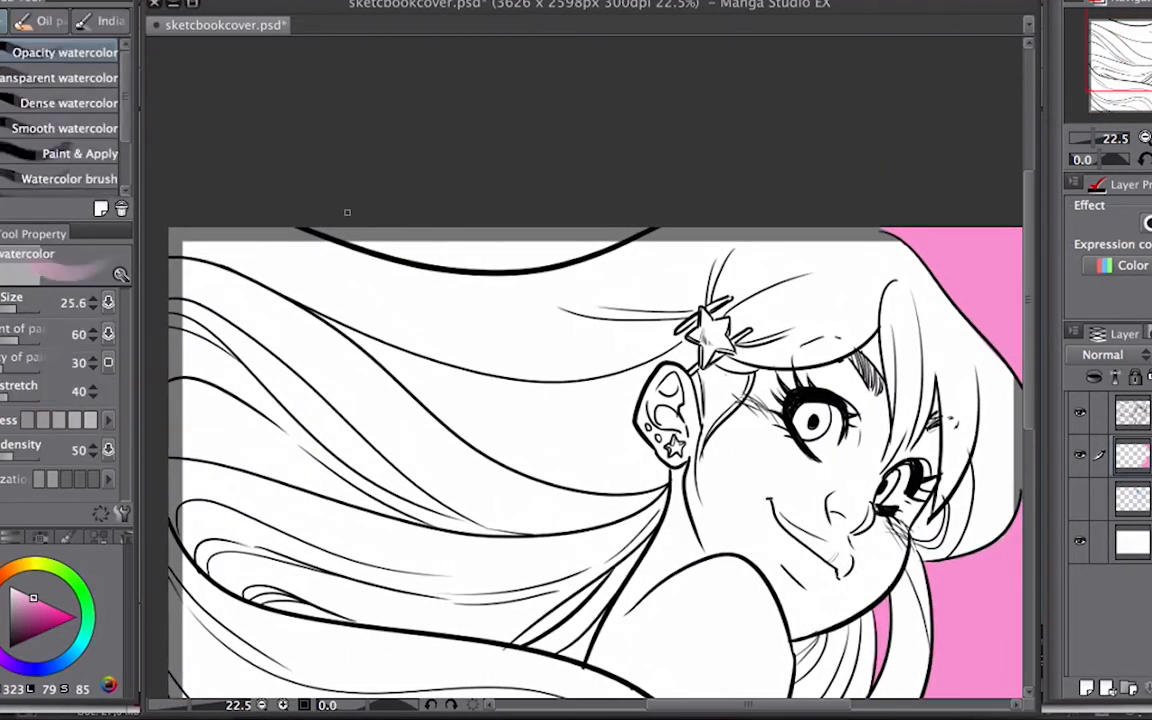
{"action": "key", "text": "p"}
{"action": "mouse_move", "coordinate": [337, 206]}
{"action": "left_mouse_down"}
{"action": "mouse_move", "coordinate": [311, 200]}
{"action": "mouse_move", "coordinate": [453, 245]}
{"action": "mouse_move", "coordinate": [635, 219]}
{"action": "left_mouse_up"}
{"action": "mouse_move", "coordinate": [864, 610]}
{"action": "left_mouse_down"}
{"action": "mouse_move", "coordinate": [822, 528]}
{"action": "mouse_move", "coordinate": [797, 427]}
{"action": "mouse_move", "coordinate": [781, 443]}
{"action": "left_mouse_up"}
{"action": "left_click_drag", "start_coordinate": [897, 491], "coordinate": [885, 489]}
Add a new layer and colour both irises pink with the G-pen at size 152.3.
{"action": "left_click", "coordinate": [1085, 688]}
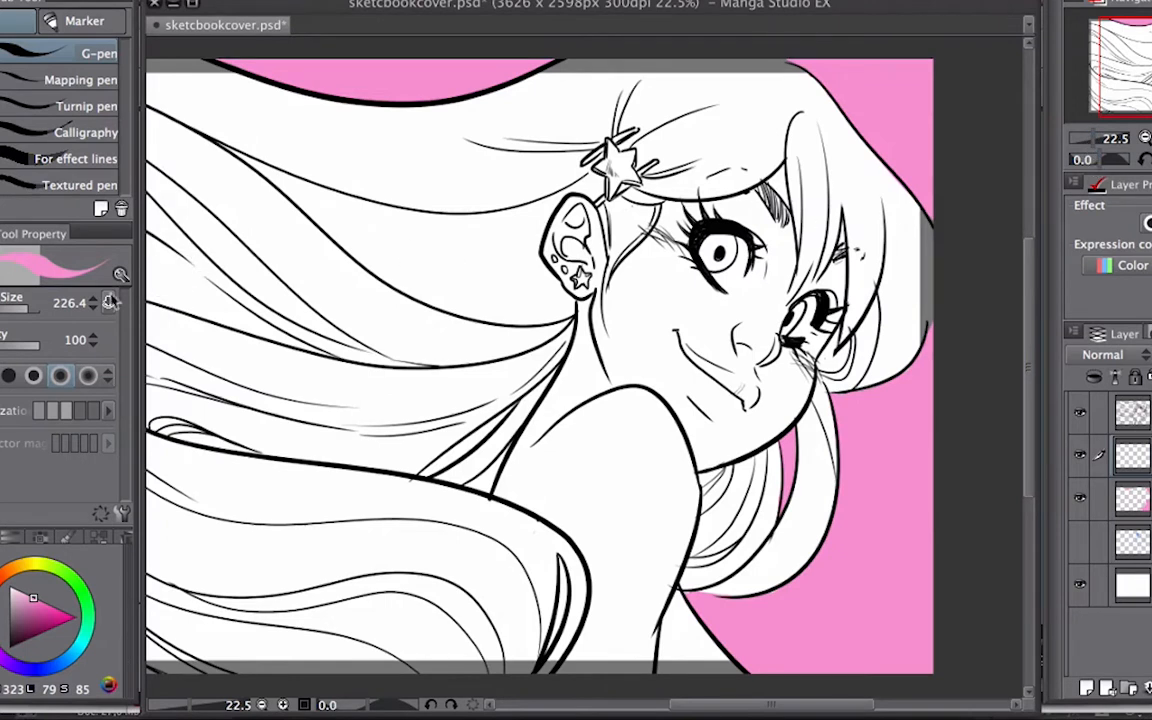
{"action": "left_click", "coordinate": [5, 309]}
{"action": "left_click_drag", "start_coordinate": [9, 310], "coordinate": [26, 310]}
{"action": "left_click_drag", "start_coordinate": [706, 246], "coordinate": [720, 248]}
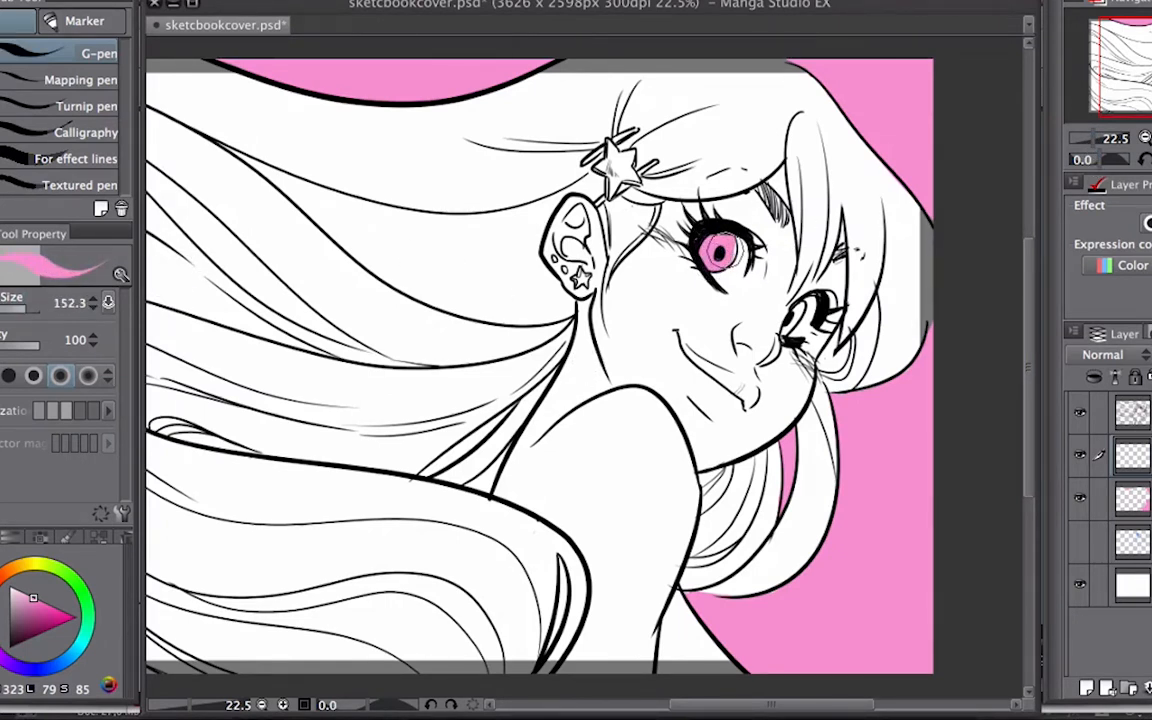
{"action": "left_click_drag", "start_coordinate": [786, 314], "coordinate": [800, 326]}
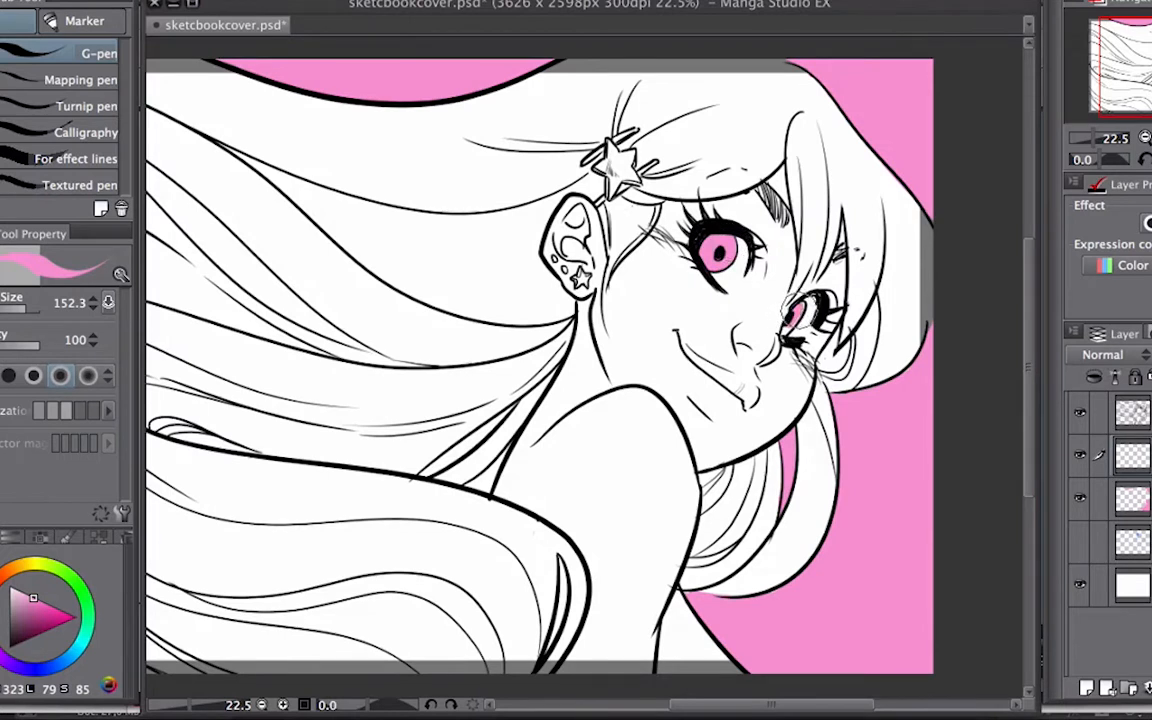
Add lighter pink reflections and white highlights to both irises, using G-pen sizes 14.1 and 46.4.
{"action": "left_click", "coordinate": [21, 591]}
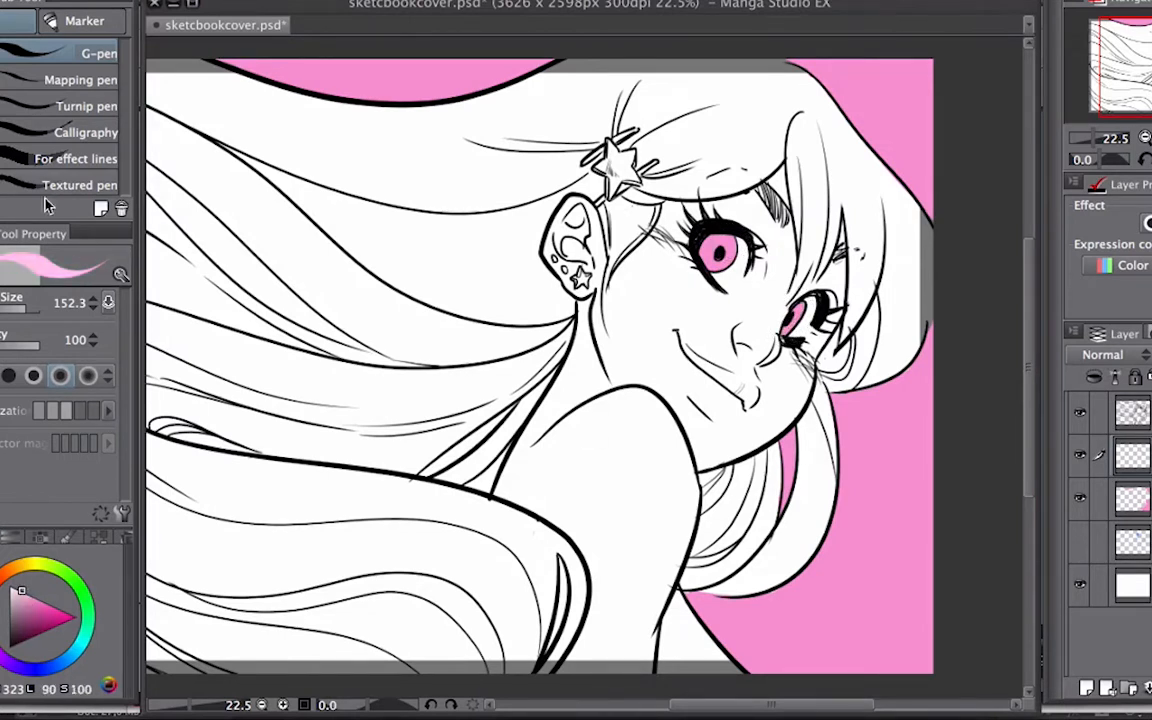
{"action": "left_click", "coordinate": [8, 312]}
{"action": "left_click_drag", "start_coordinate": [8, 312], "coordinate": [13, 310]}
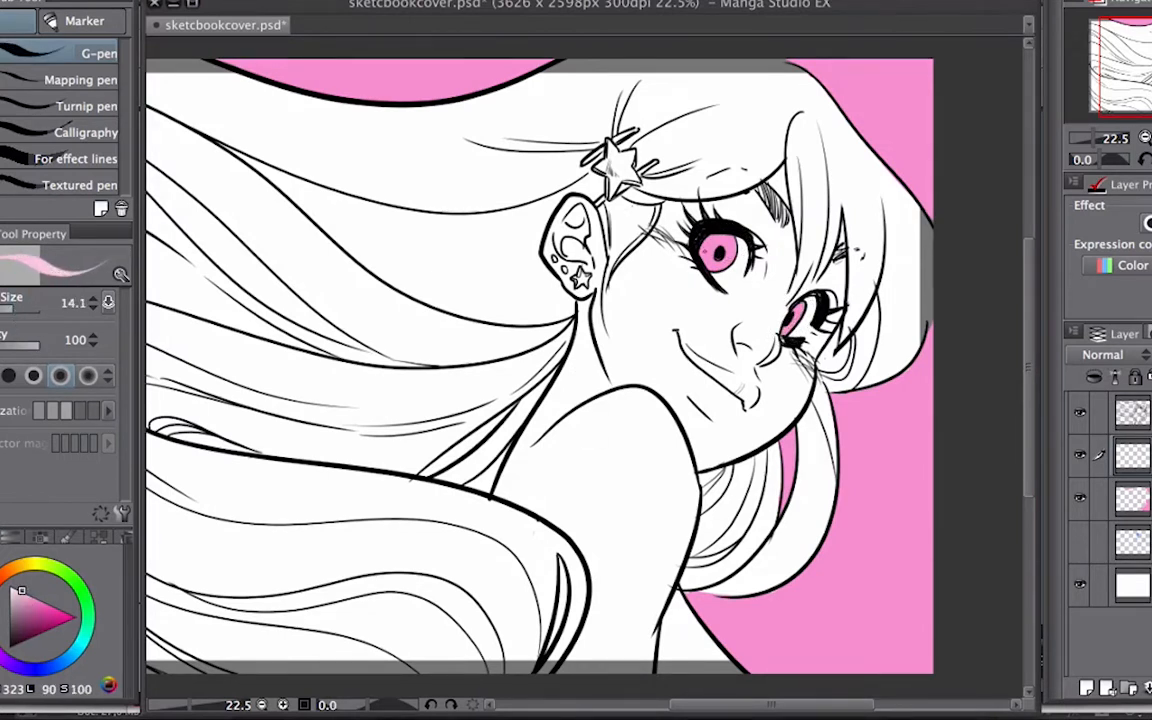
{"action": "left_click", "coordinate": [24, 592]}
{"action": "left_click", "coordinate": [19, 309]}
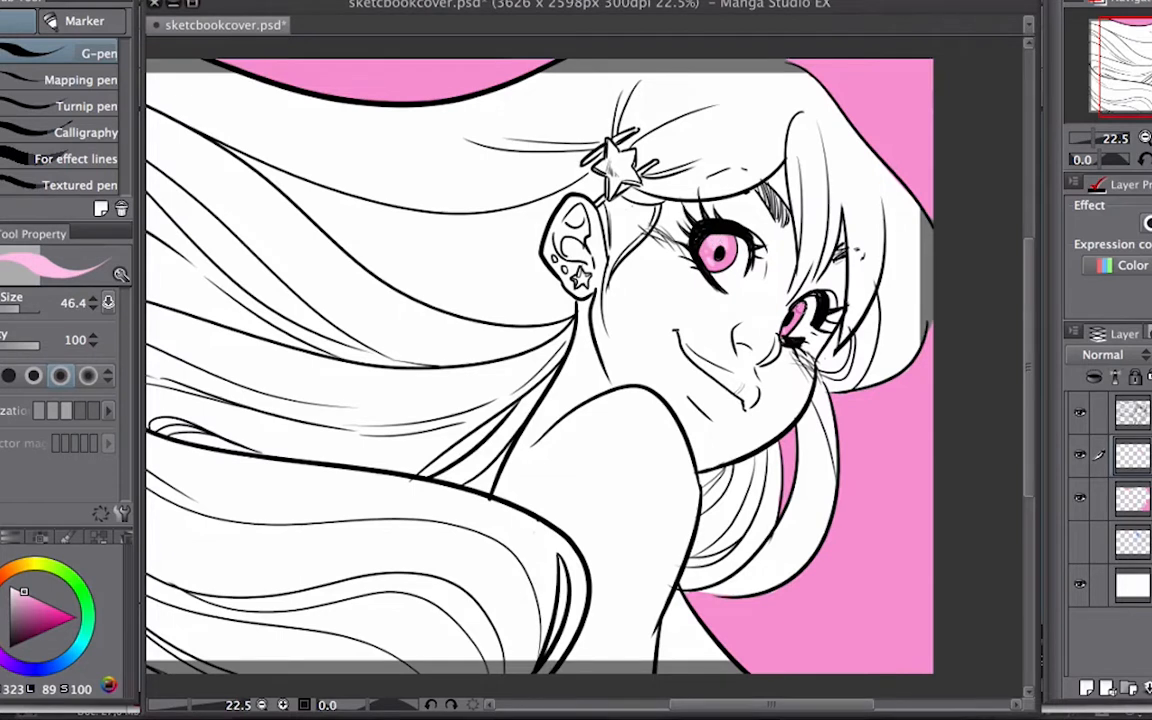
{"action": "left_click_drag", "start_coordinate": [22, 598], "coordinate": [8, 583]}
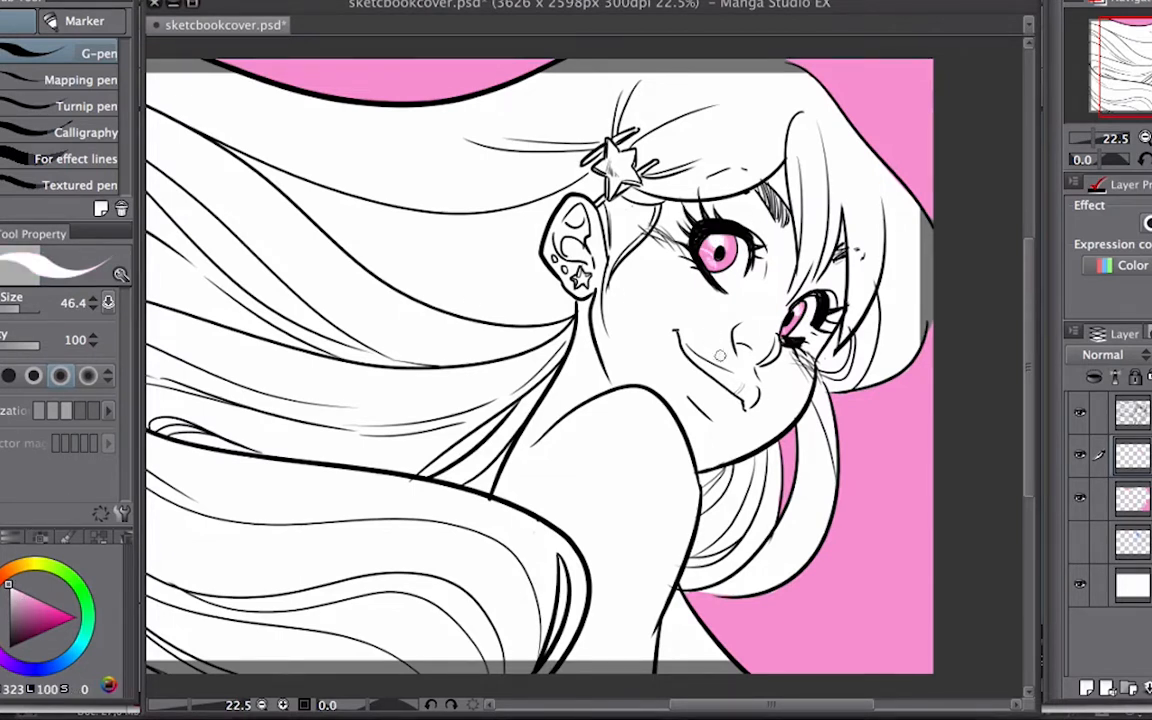
{"action": "left_click_drag", "start_coordinate": [892, 320], "coordinate": [874, 318]}
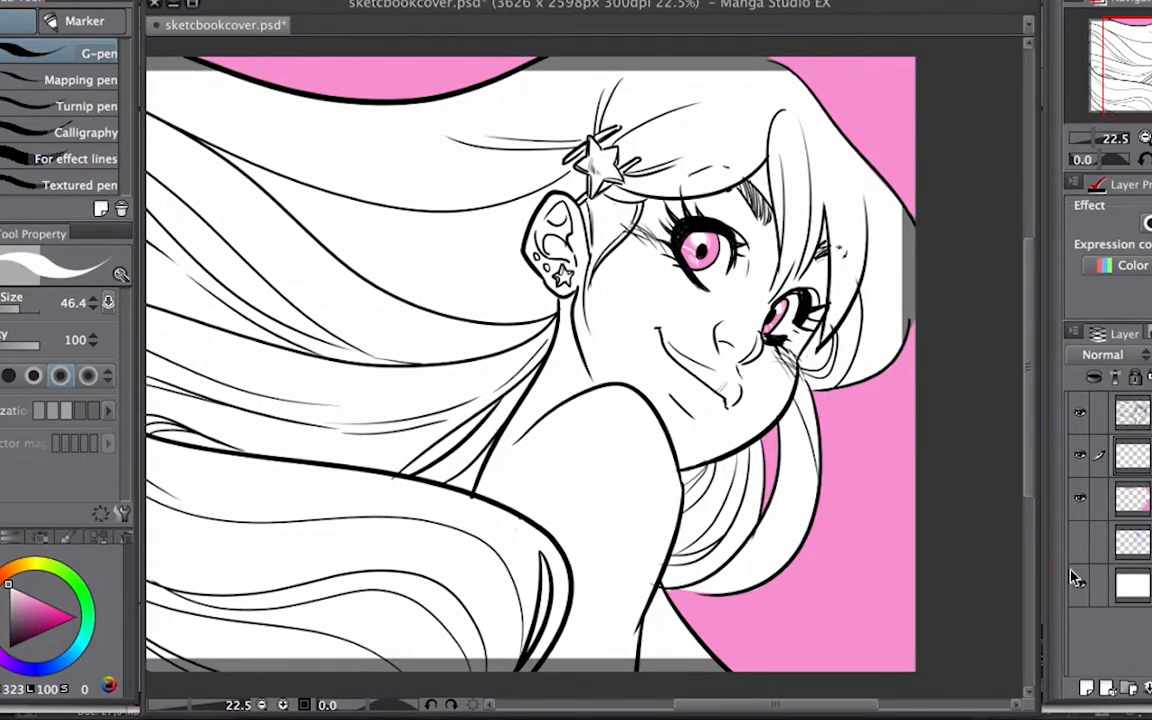
Sample the background pink and paint the lips with the Opacity watercolor brush at size 69.
{"action": "key", "text": "b"}
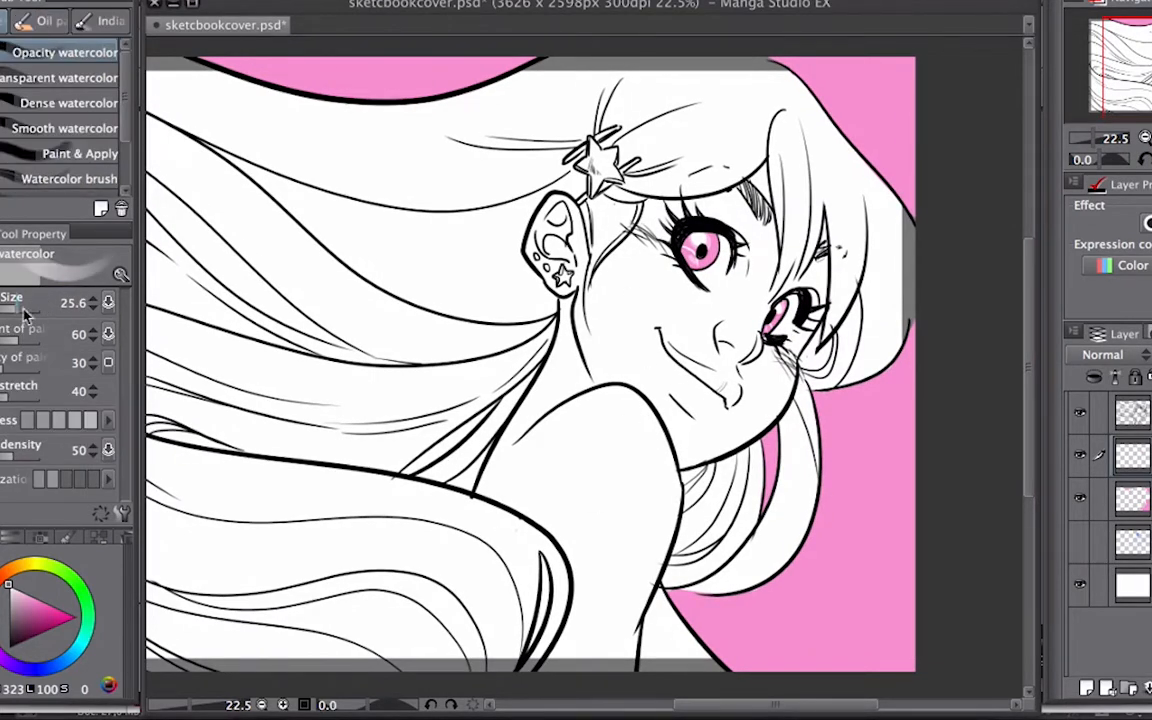
{"action": "key", "text": "i"}
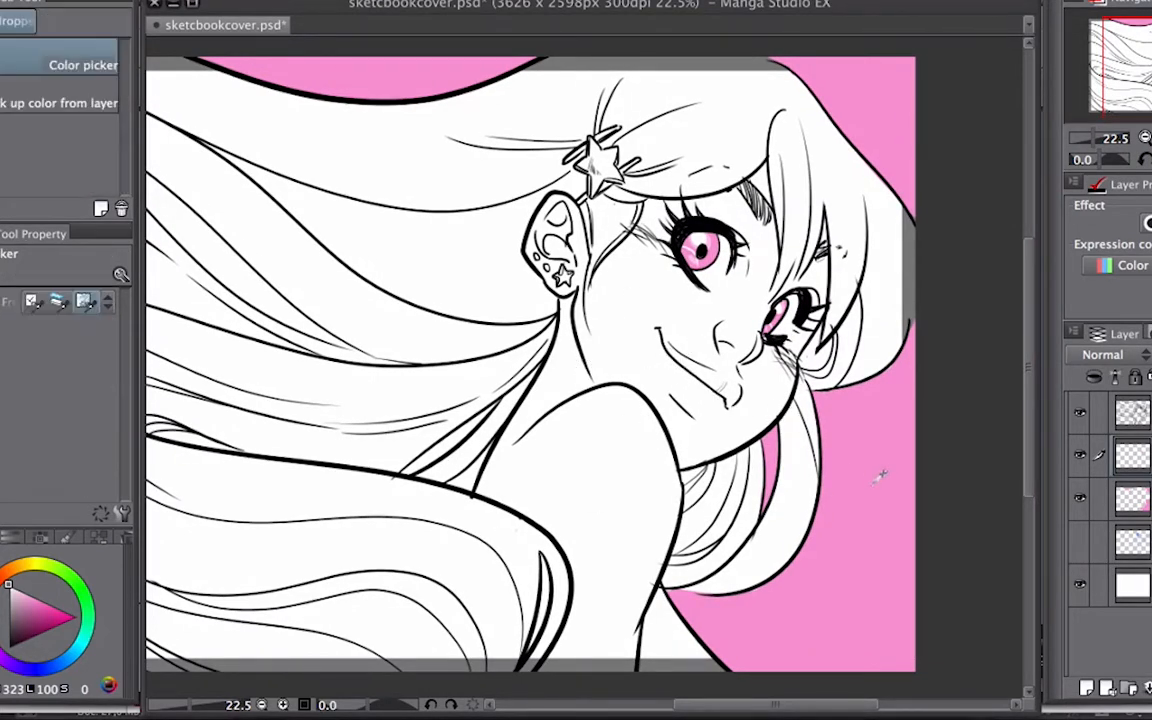
{"action": "left_click", "coordinate": [873, 485]}
{"action": "key", "text": "b"}
{"action": "mouse_move", "coordinate": [675, 360]}
{"action": "left_mouse_down"}
{"action": "mouse_move", "coordinate": [698, 396]}
{"action": "mouse_move", "coordinate": [706, 388]}
{"action": "mouse_move", "coordinate": [673, 362]}
{"action": "mouse_move", "coordinate": [708, 413]}
{"action": "mouse_move", "coordinate": [673, 358]}
{"action": "mouse_move", "coordinate": [732, 389]}
{"action": "mouse_move", "coordinate": [682, 360]}
{"action": "left_mouse_up"}
{"action": "left_click_drag", "start_coordinate": [732, 403], "coordinate": [701, 380]}
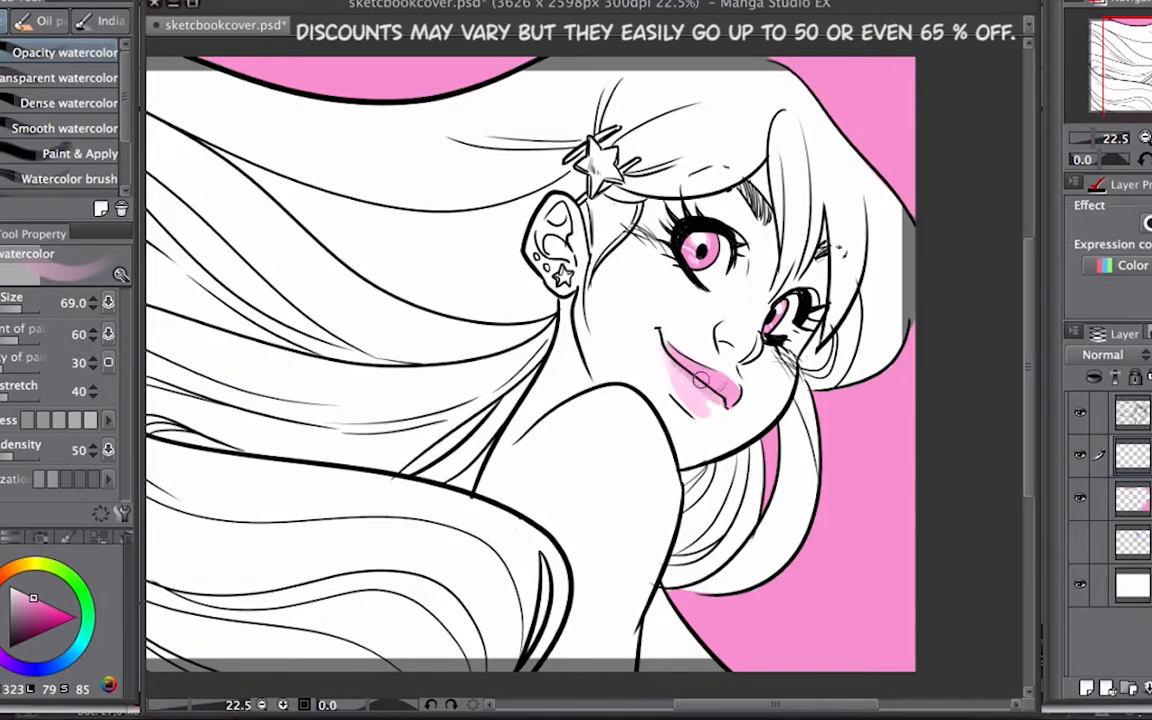
Choose the Soft airbrush with a lighter pink of hue 323, luminosity 87 and saturation 100.
{"action": "scroll", "coordinate": [781, 184], "scroll_direction": "right", "scroll_amount": 5}
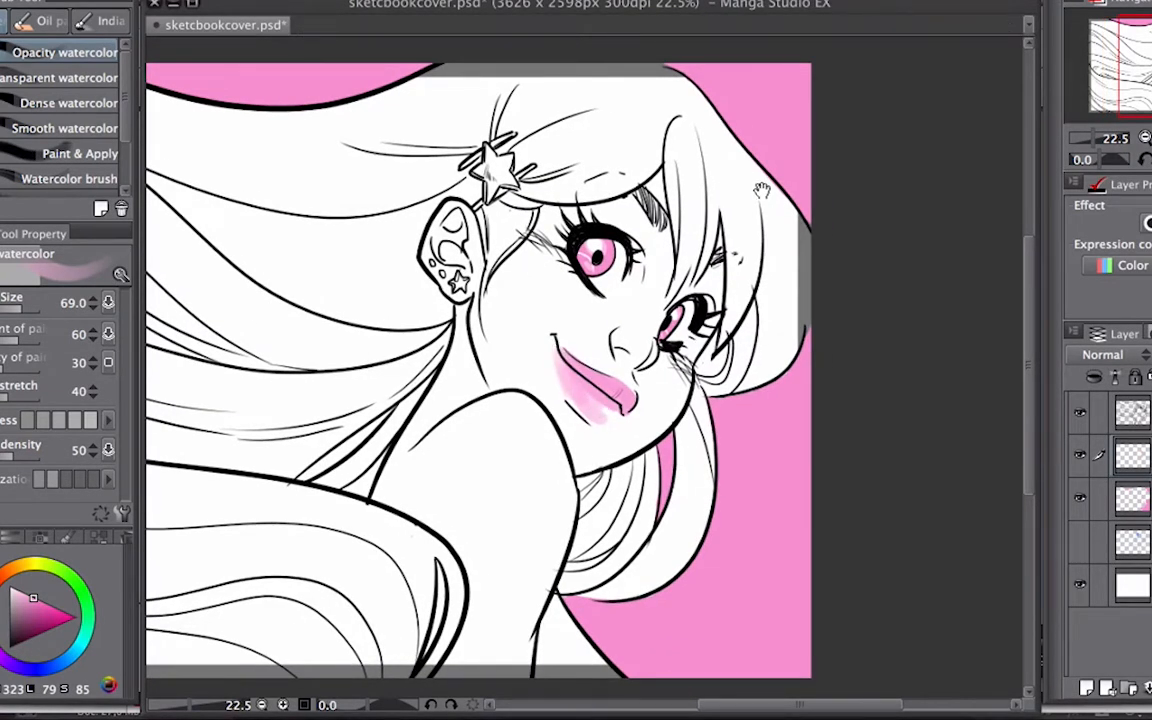
{"action": "scroll", "coordinate": [762, 190], "scroll_direction": "right", "scroll_amount": 1}
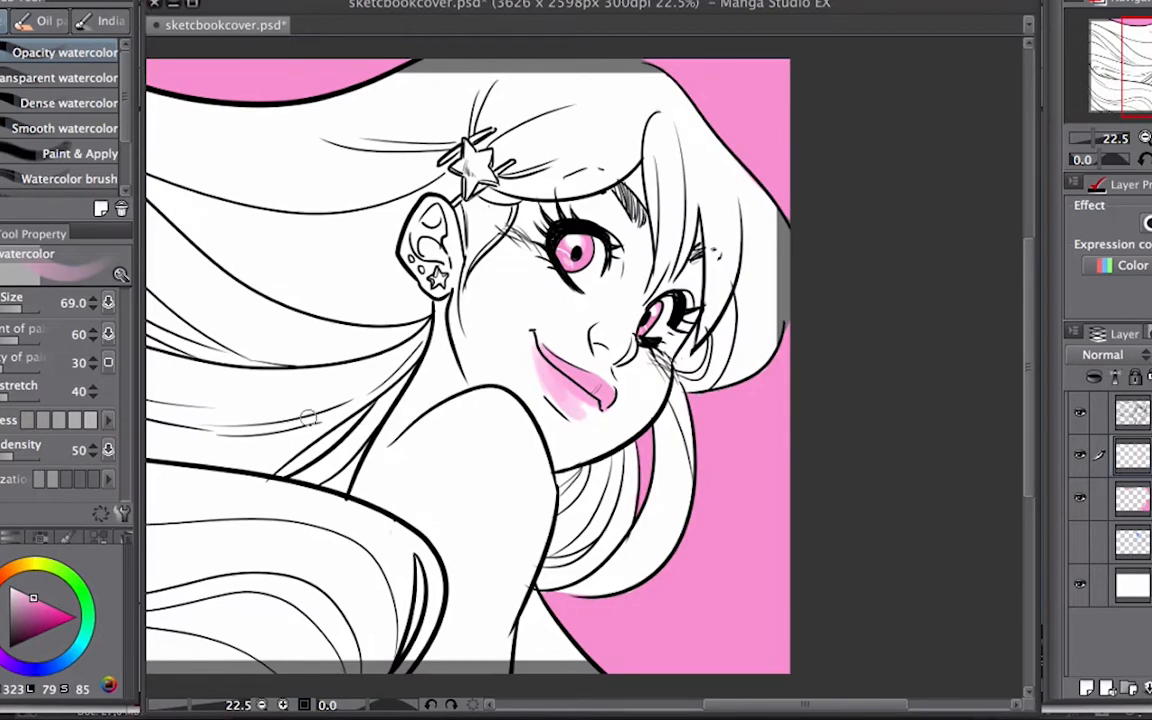
{"action": "left_click_drag", "start_coordinate": [501, 379], "coordinate": [603, 392]}
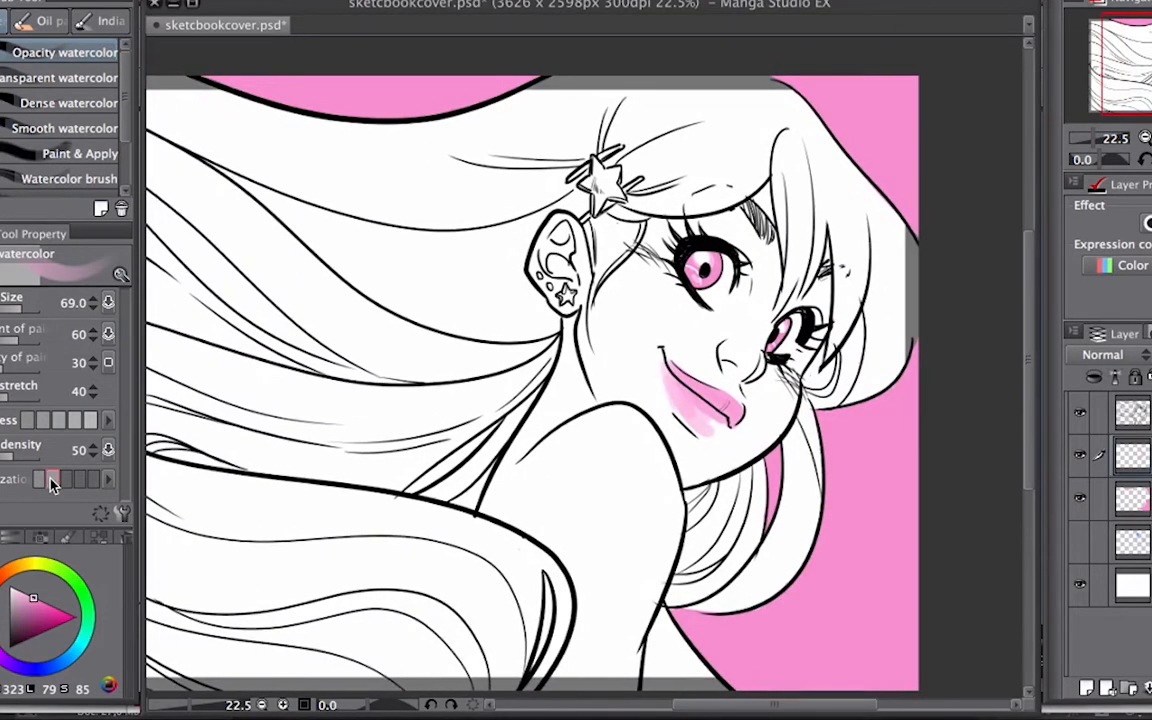
{"action": "left_click", "coordinate": [26, 593]}
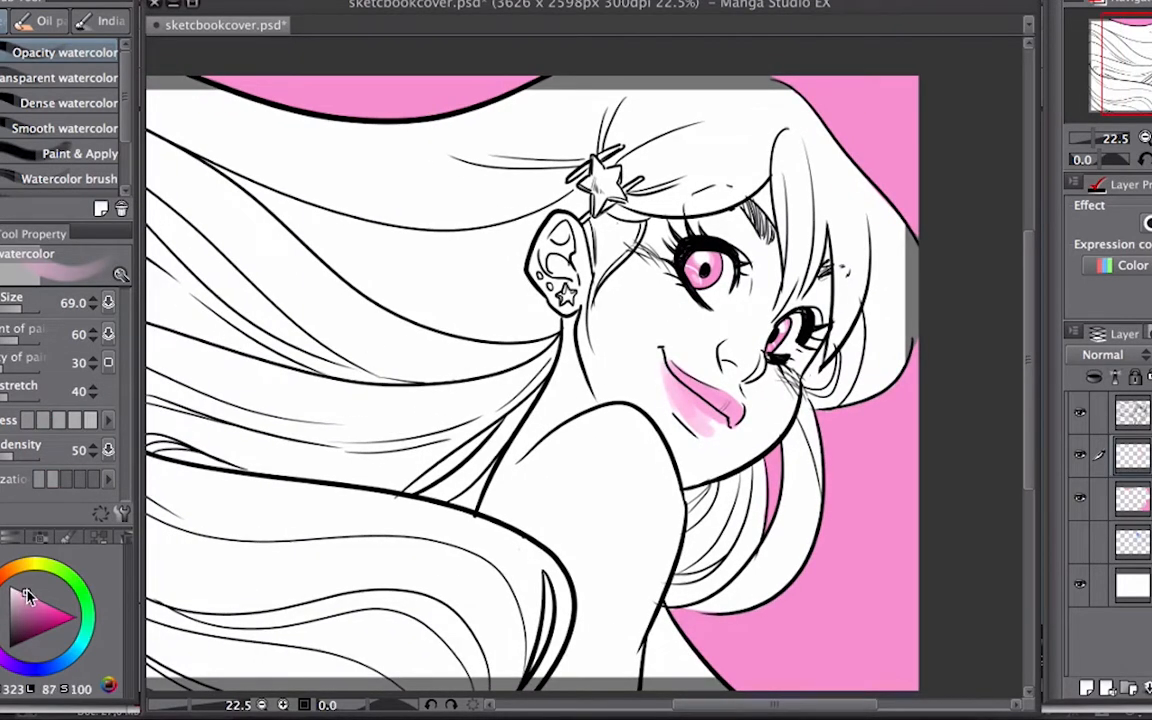
{"action": "key", "text": "b"}
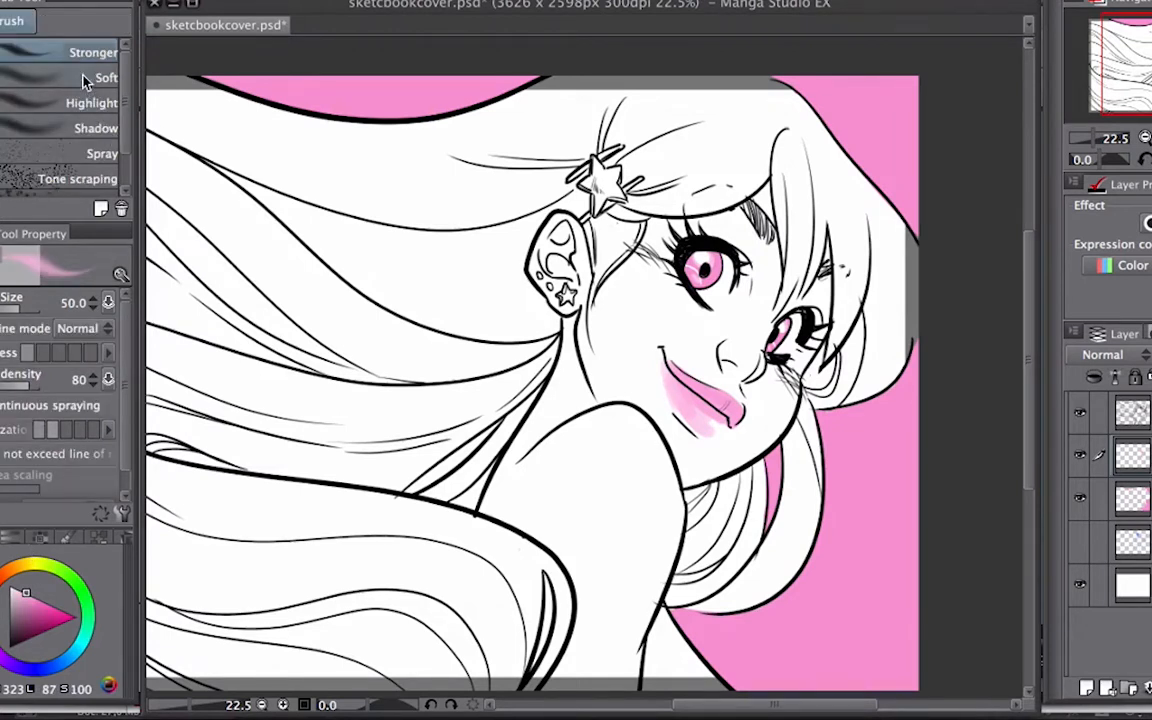
{"action": "left_click", "coordinate": [88, 77]}
Undo the first airbrush stroke, add a new layer and airbrush pink blush on both cheeks at size 185.7.
{"action": "mouse_move", "coordinate": [645, 278]}
{"action": "left_mouse_down"}
{"action": "mouse_move", "coordinate": [655, 268]}
{"action": "mouse_move", "coordinate": [590, 260]}
{"action": "mouse_move", "coordinate": [600, 215]}
{"action": "left_mouse_up"}
{"action": "key", "text": "ctrl+z"}
{"action": "key", "text": "ctrl+shift+n"}
{"action": "left_click_drag", "start_coordinate": [705, 345], "coordinate": [745, 350]}
{"action": "left_click_drag", "start_coordinate": [778, 390], "coordinate": [785, 385]}
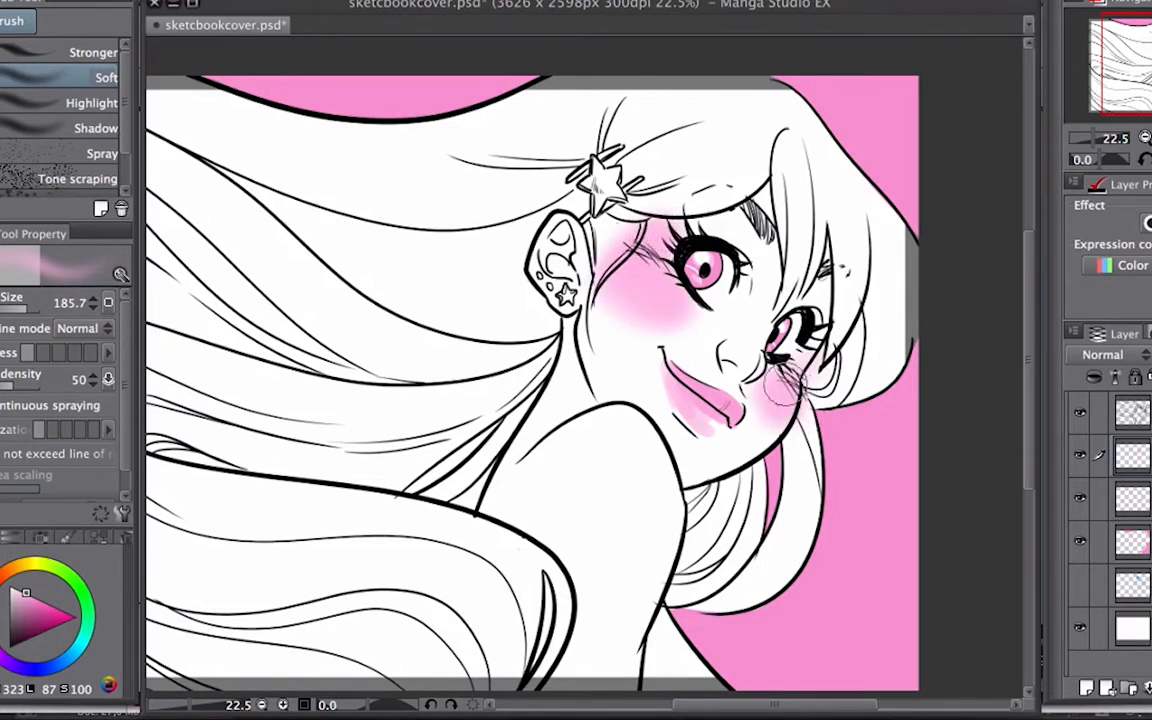
Lower the blush layer's opacity and erase the blush that spills over the hair beside the face.
{"action": "left_click", "coordinate": [1151, 355]}
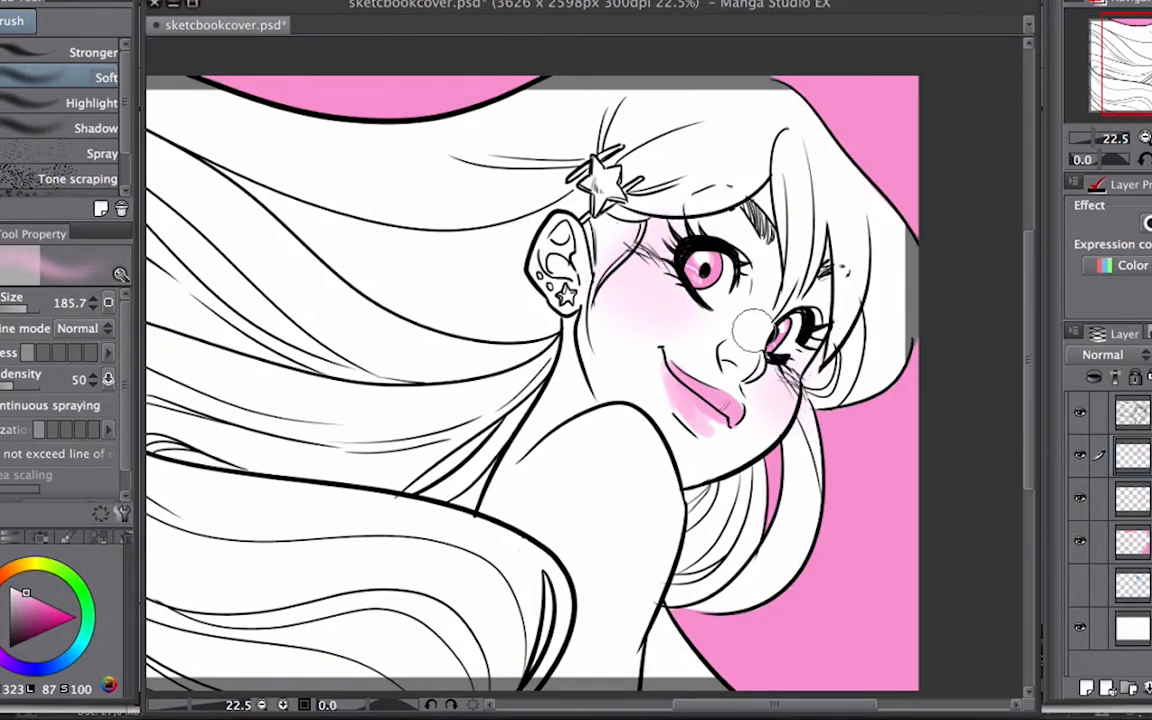
{"action": "key", "text": "e"}
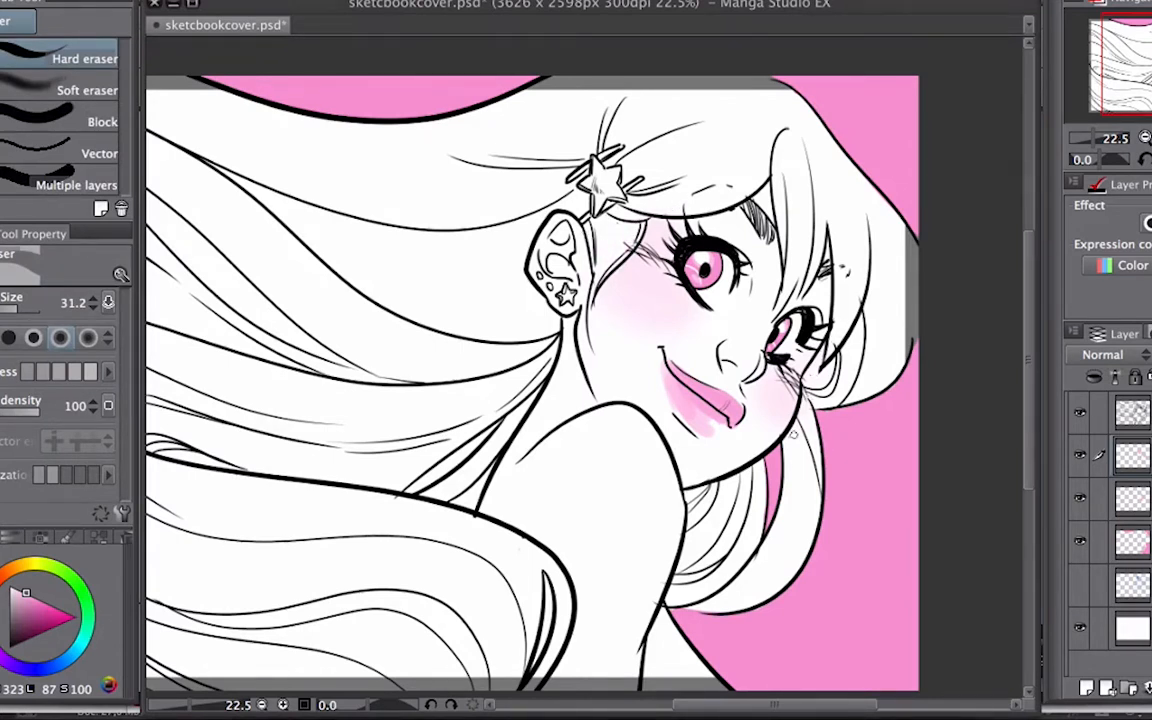
{"action": "mouse_move", "coordinate": [861, 448]}
{"action": "left_mouse_down"}
{"action": "mouse_move", "coordinate": [761, 398]}
{"action": "mouse_move", "coordinate": [792, 419]}
{"action": "mouse_move", "coordinate": [789, 410]}
{"action": "left_mouse_up"}
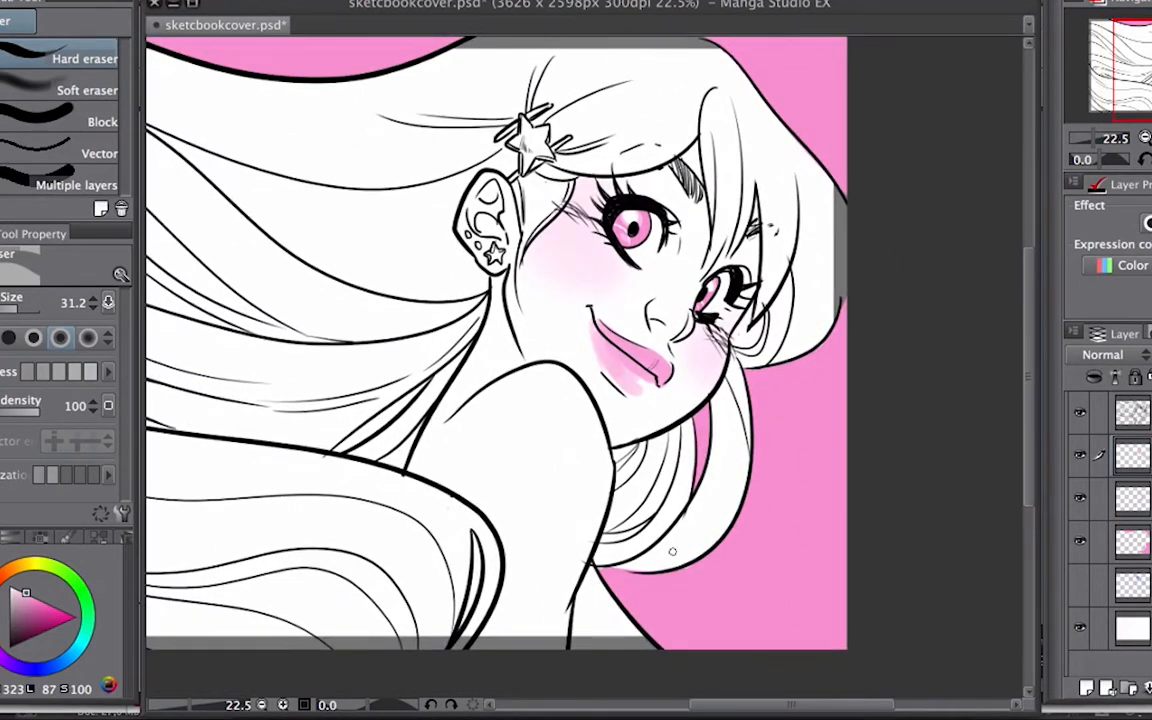
Airbrush soft pink blush on the shoulder and inside the ear, erasing the overspill around the ear.
{"action": "key", "text": "b"}
{"action": "key", "text": "b"}
{"action": "mouse_move", "coordinate": [547, 355]}
{"action": "left_mouse_down"}
{"action": "mouse_move", "coordinate": [510, 380]}
{"action": "mouse_move", "coordinate": [520, 450]}
{"action": "mouse_move", "coordinate": [553, 378]}
{"action": "left_mouse_up"}
{"action": "left_click_drag", "start_coordinate": [737, 364], "coordinate": [735, 358]}
{"action": "left_click_drag", "start_coordinate": [936, 470], "coordinate": [910, 483]}
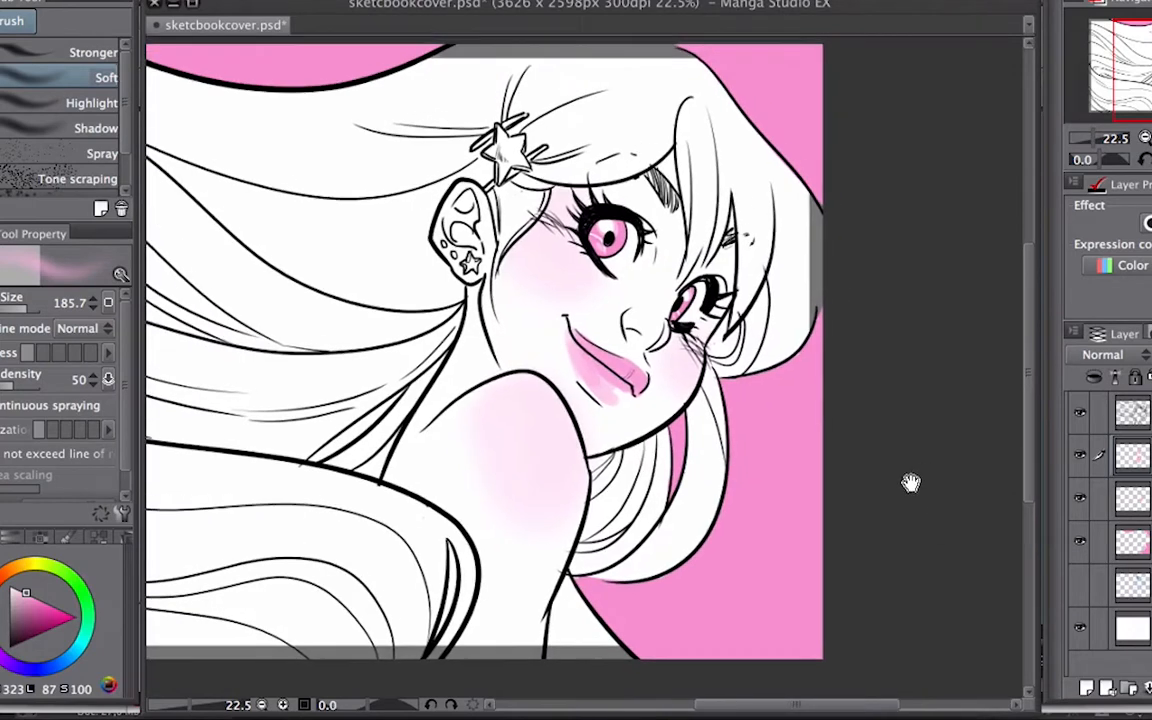
{"action": "key", "text": "e"}
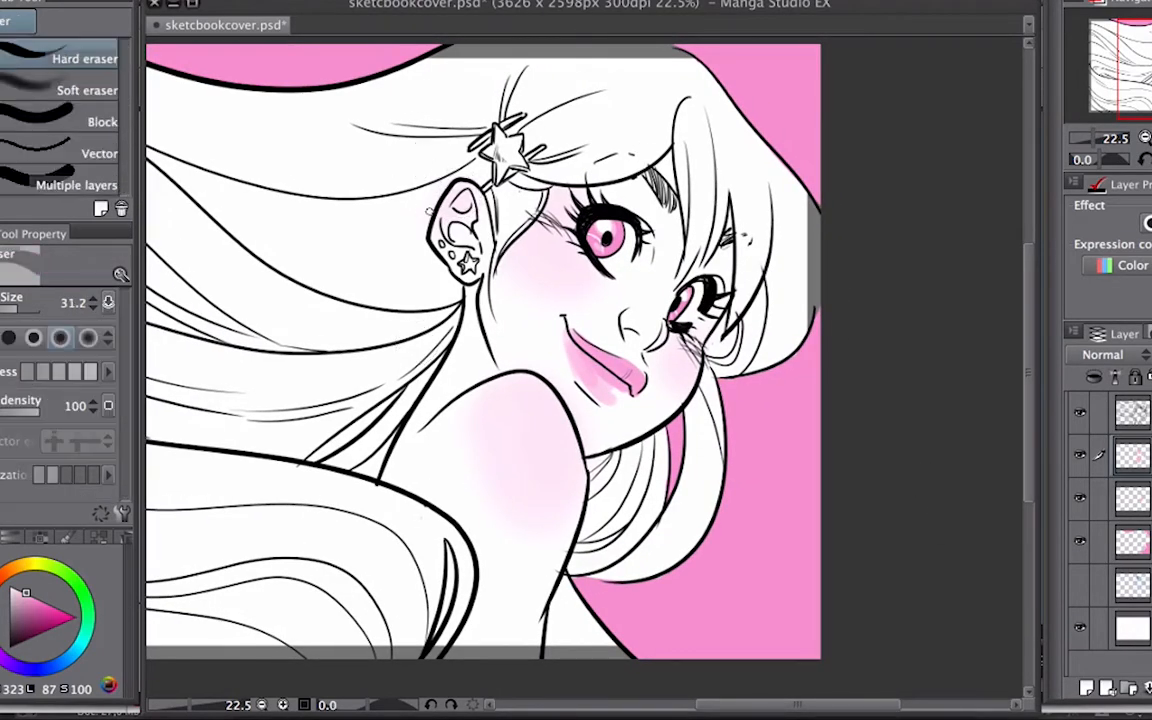
{"action": "left_click_drag", "start_coordinate": [843, 393], "coordinate": [819, 395]}
Airbrush a faint pink blush across the nose with the Soft airbrush at size 185.7.
{"action": "key", "text": "b"}
{"action": "key", "text": "b"}
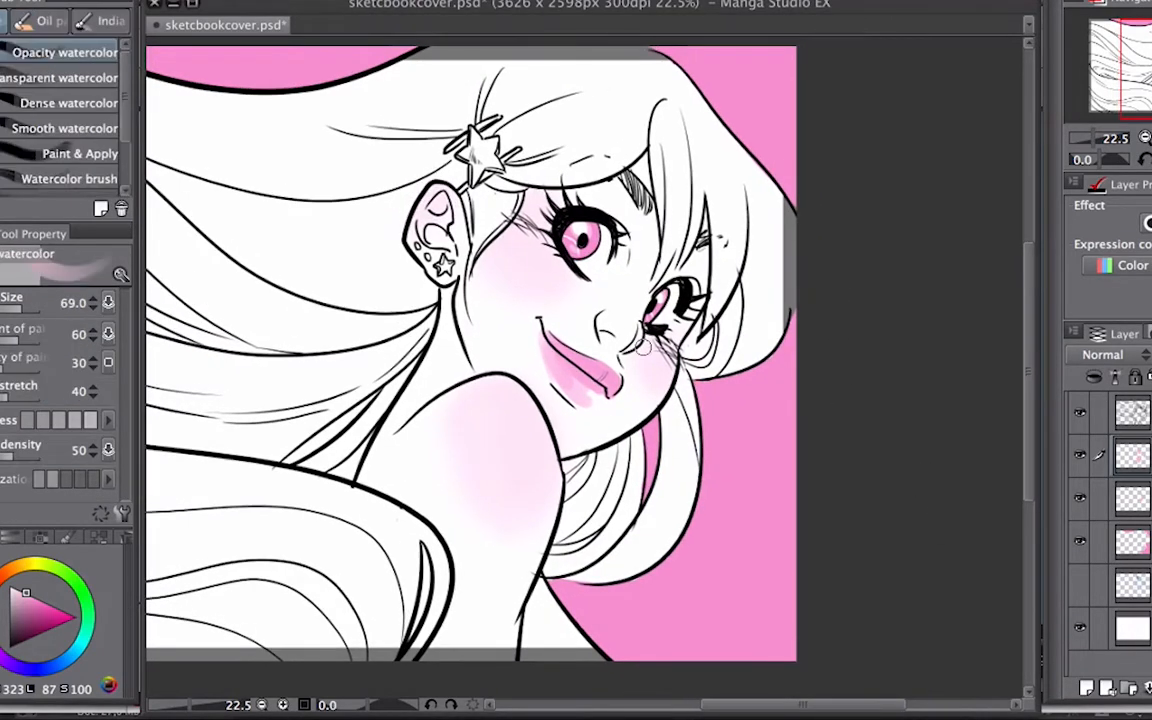
{"action": "left_click_drag", "start_coordinate": [761, 238], "coordinate": [823, 184]}
{"action": "left_click_drag", "start_coordinate": [767, 265], "coordinate": [876, 371]}
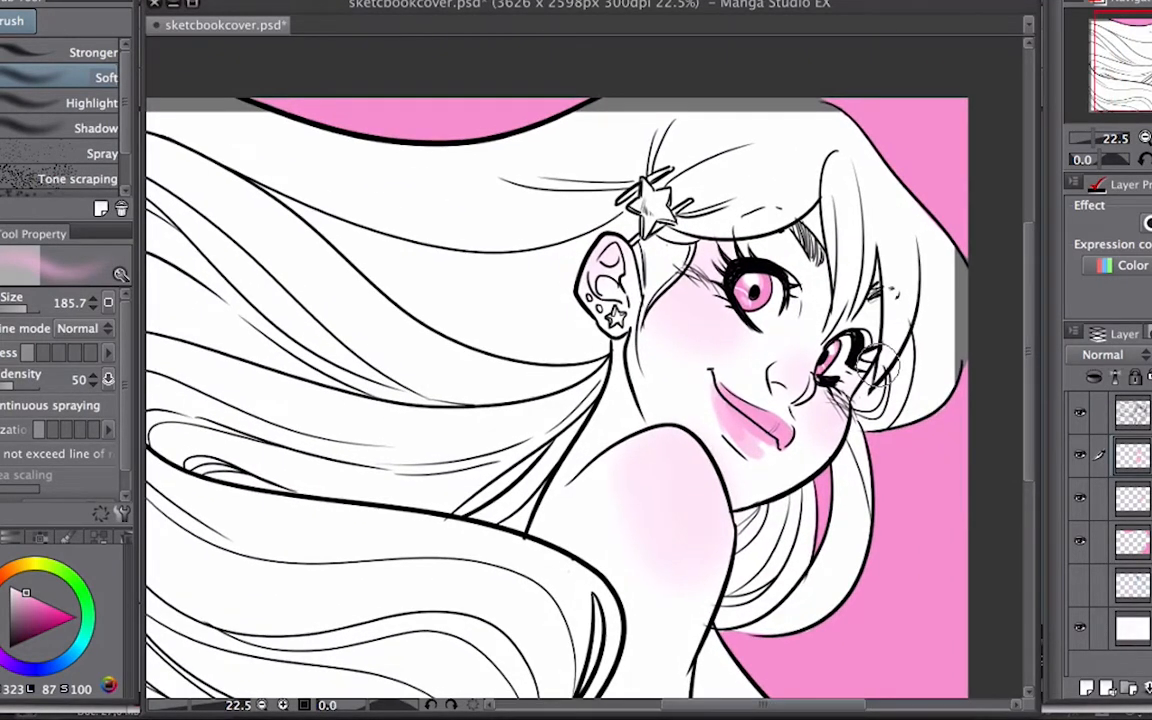
{"action": "left_click_drag", "start_coordinate": [768, 361], "coordinate": [642, 380]}
{"action": "mouse_move", "coordinate": [670, 467]}
{"action": "left_mouse_down"}
{"action": "mouse_move", "coordinate": [674, 414]}
{"action": "mouse_move", "coordinate": [714, 422]}
{"action": "left_mouse_up"}
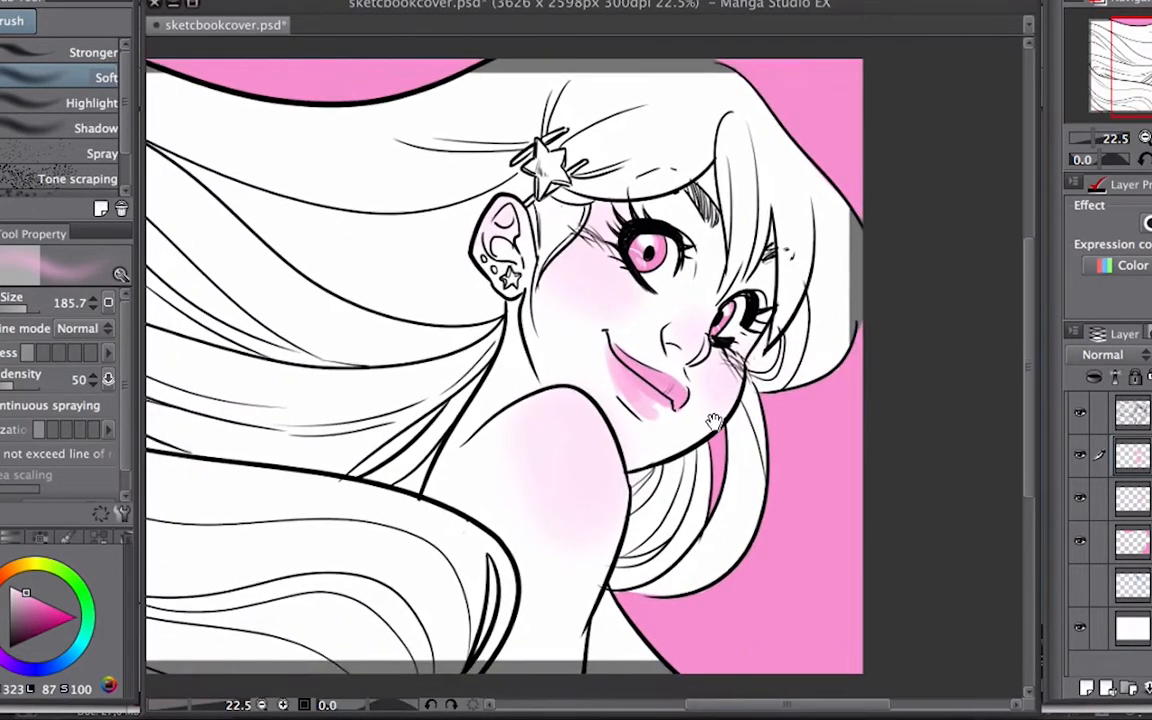
Add a new layer and colour the star clip and star earring yellow, hue 56, with the G-pen at size 46.4.
{"action": "left_click", "coordinate": [1088, 688]}
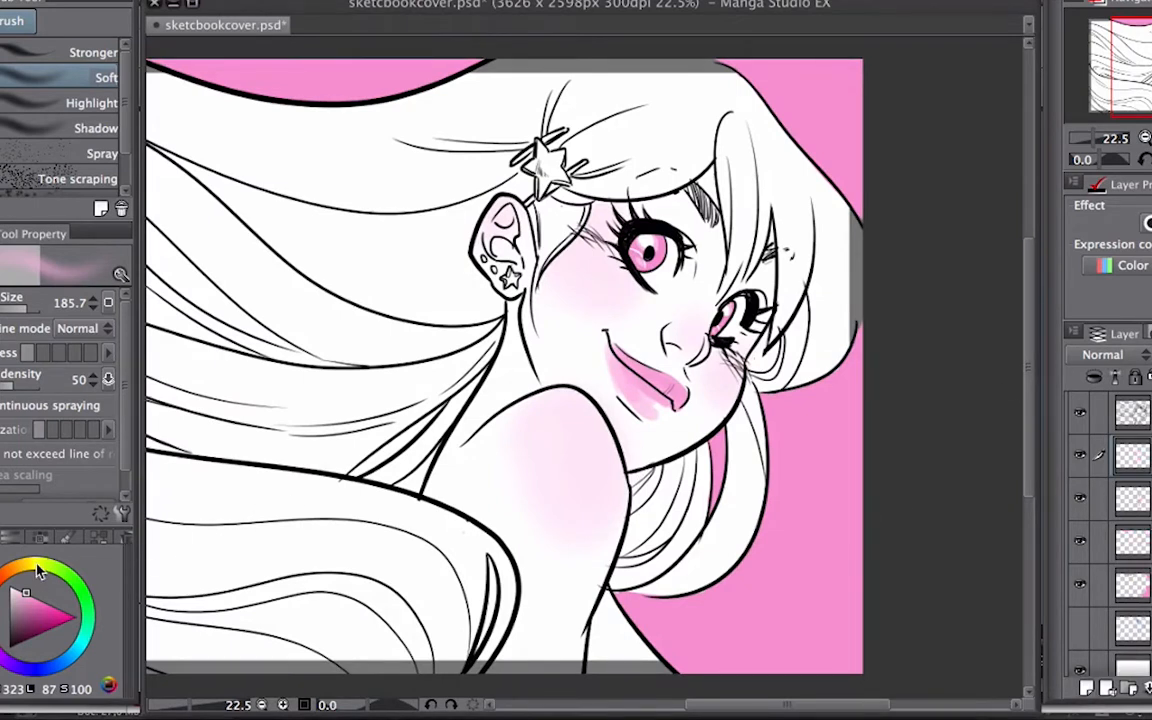
{"action": "mouse_move", "coordinate": [37, 571]}
{"action": "left_mouse_down"}
{"action": "mouse_move", "coordinate": [45, 510]}
{"action": "mouse_move", "coordinate": [32, 512]}
{"action": "left_mouse_up"}
{"action": "key", "text": "p"}
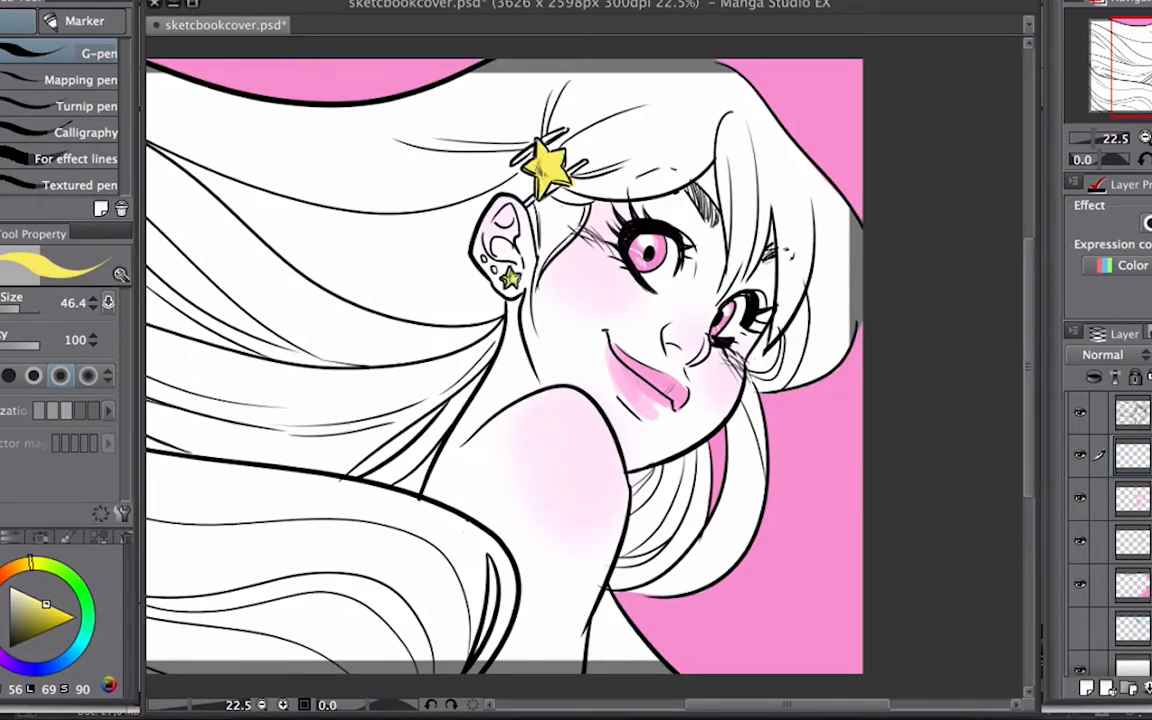
Colour the ear studs and the bars of the hair clip yellow with the G-pen at size 46.4.
{"action": "key", "text": "e"}
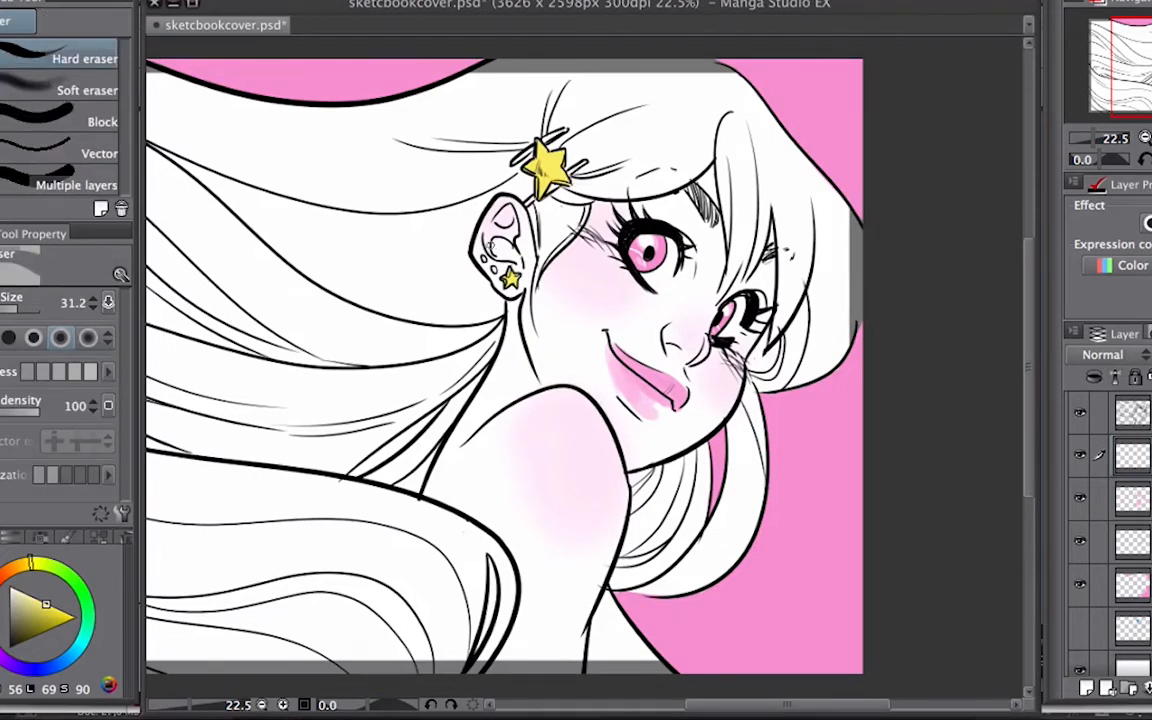
{"action": "key", "text": "b"}
{"action": "key", "text": "p"}
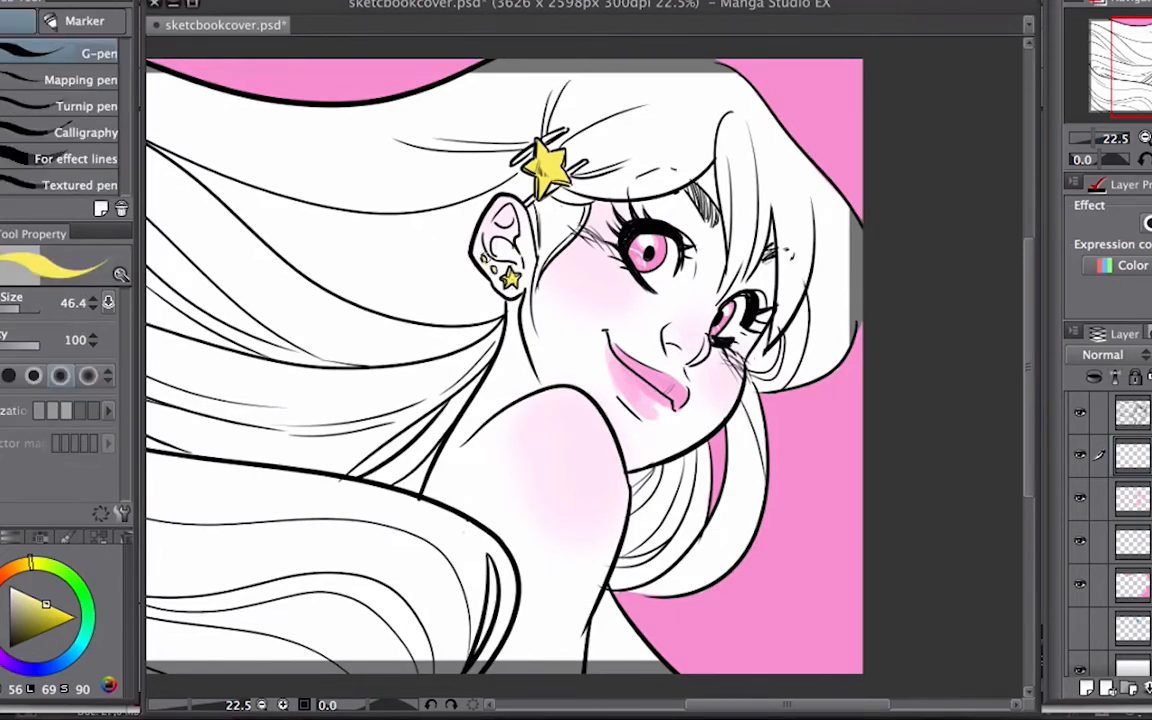
{"action": "key", "text": "e"}
{"action": "key", "text": "b"}
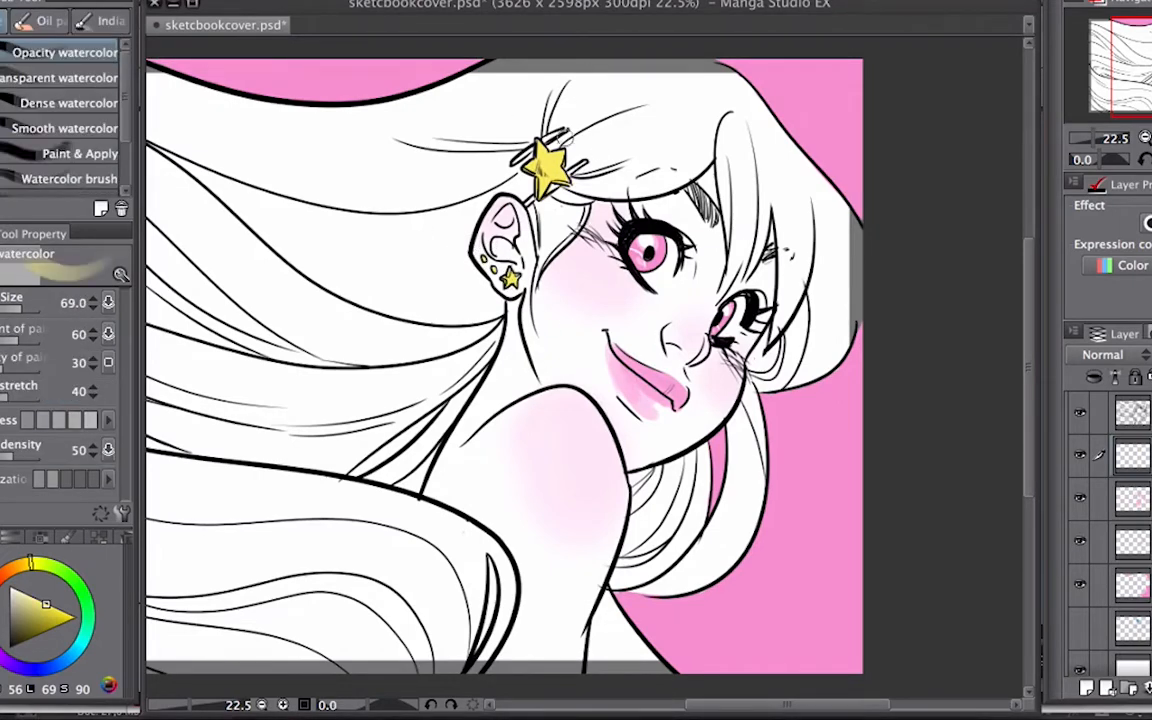
{"action": "key", "text": "p"}
{"action": "key", "text": "p"}
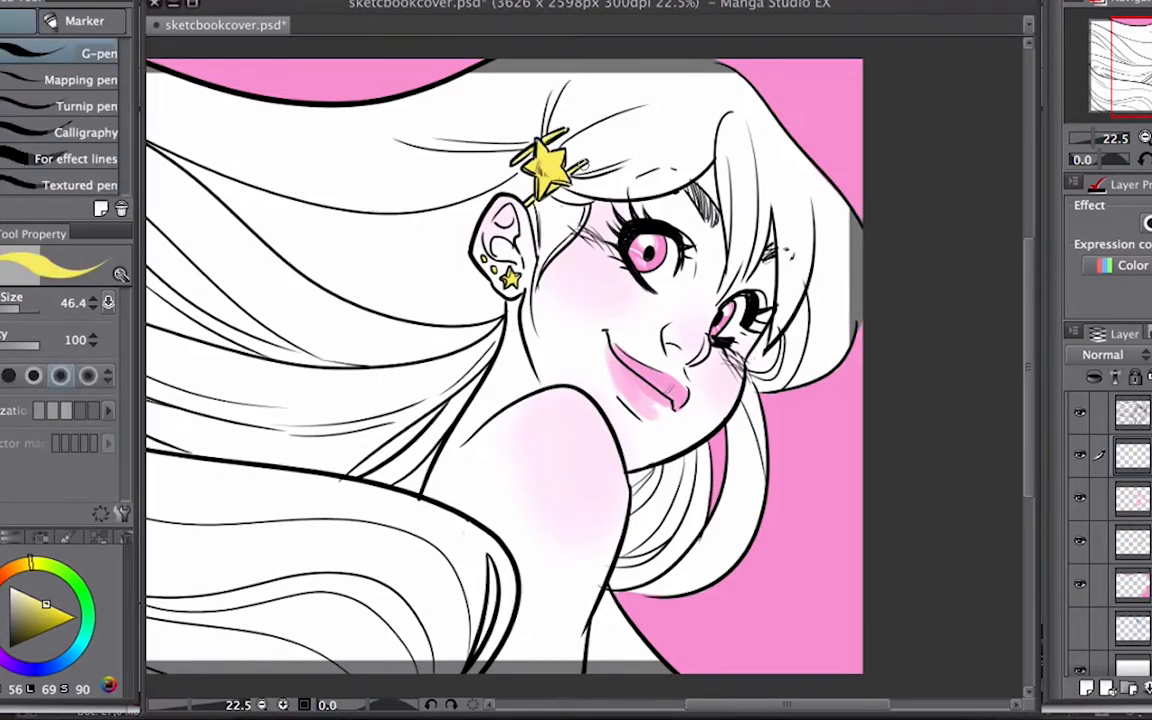
Duplicate the line-art layer, leaving the original hidden, and recolour the copy's lines dark purple with hue 271, luminosity 21 and saturation 100.
{"action": "left_click_drag", "start_coordinate": [620, 520], "coordinate": [741, 510]}
{"action": "right_click", "coordinate": [1110, 410]}
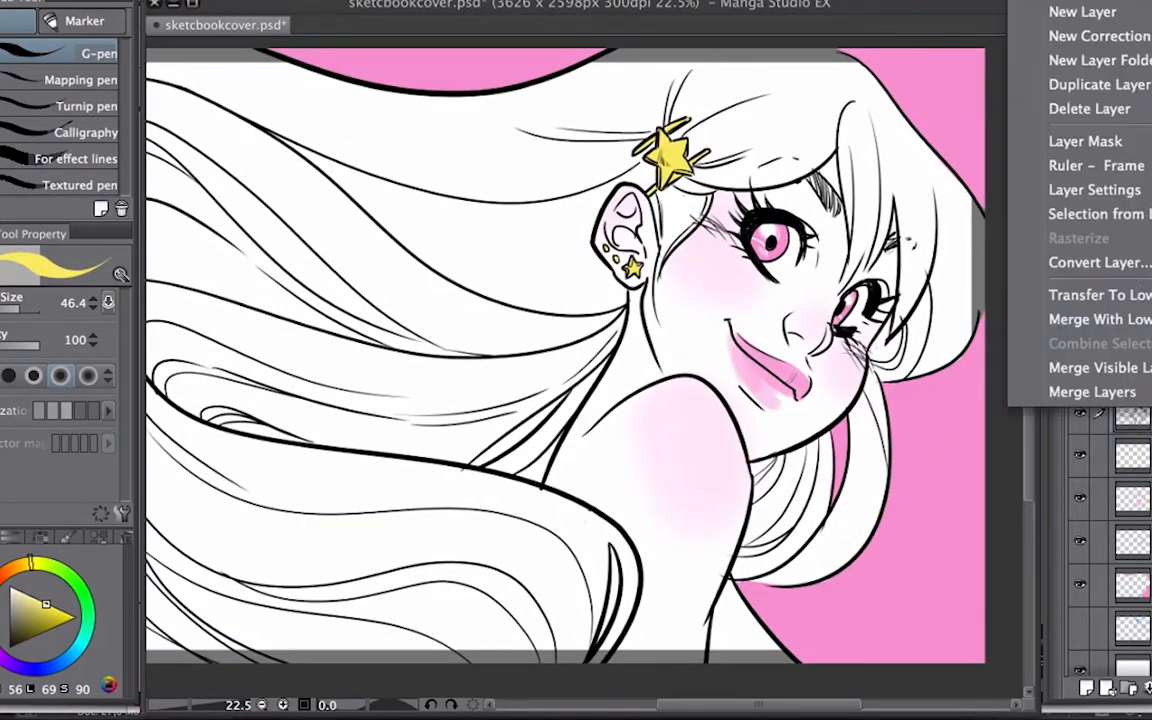
{"action": "left_click", "coordinate": [1100, 84]}
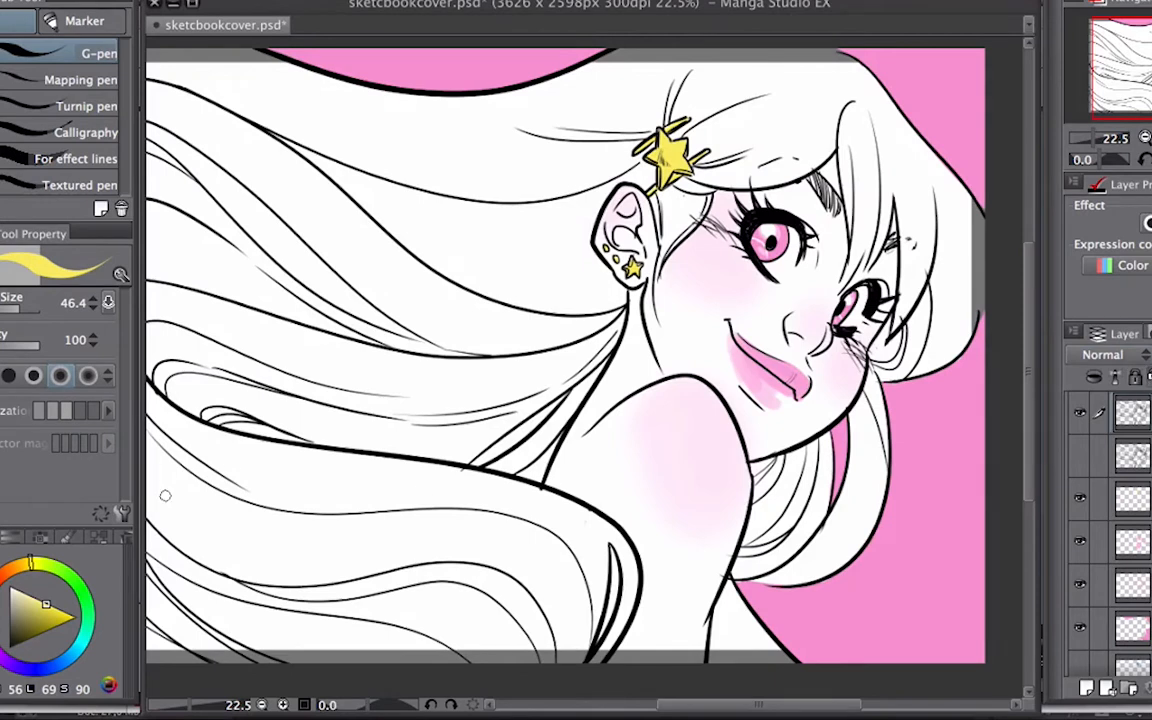
{"action": "left_click_drag", "start_coordinate": [24, 666], "coordinate": [8, 664]}
{"action": "left_click_drag", "start_coordinate": [32, 621], "coordinate": [42, 634]}
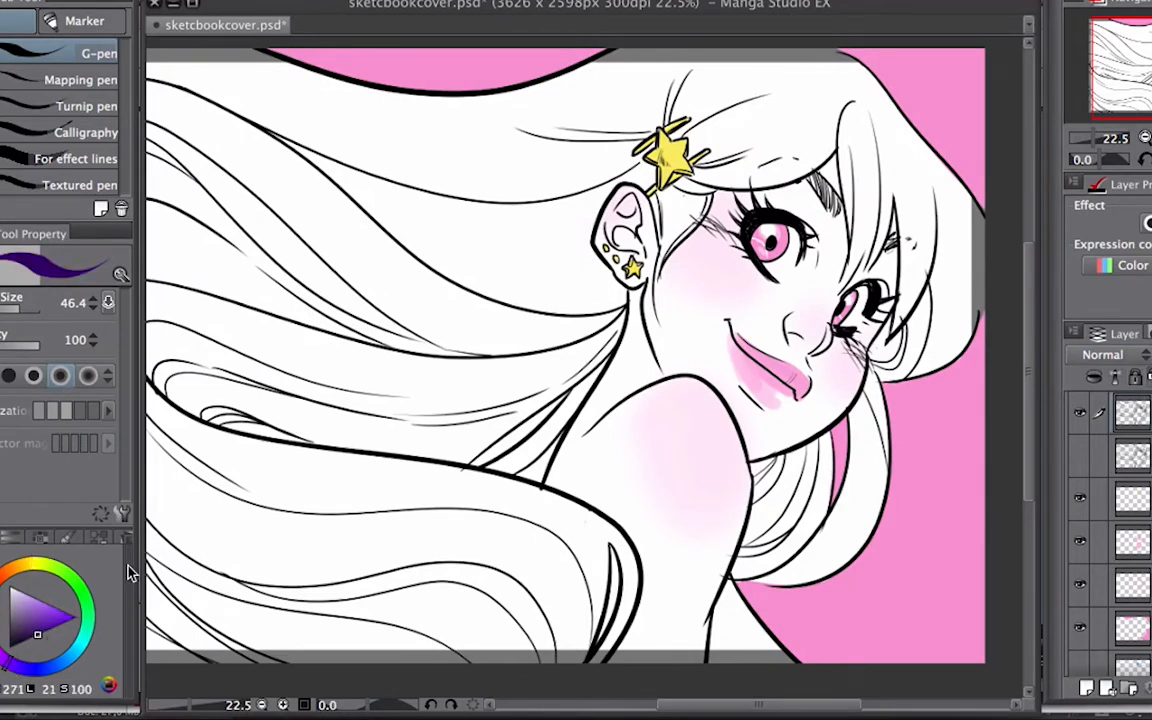
{"action": "key", "text": "Delete"}
{"action": "key", "text": "super+z"}
{"action": "key", "text": "alt+Delete"}
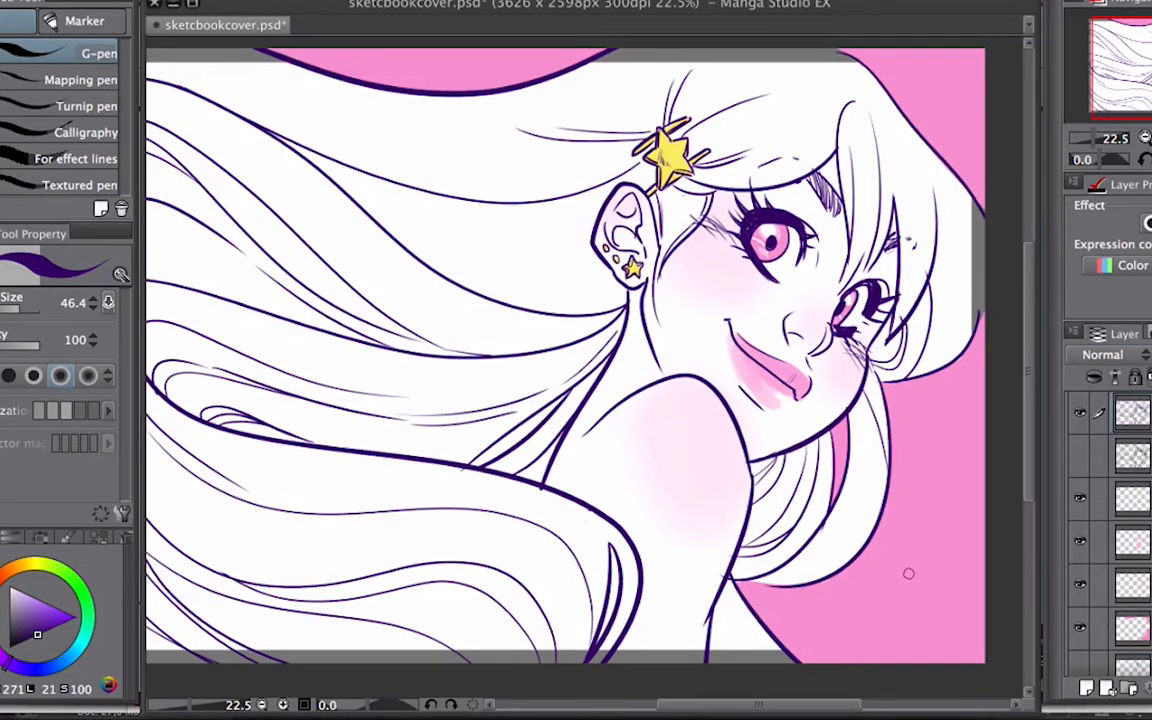
Lighten the purple line art with a hue, saturation and luminosity adjustment.
{"action": "key", "text": "super+u"}
{"action": "left_click_drag", "start_coordinate": [150, 440], "coordinate": [219, 457]}
{"action": "key", "text": "Return"}
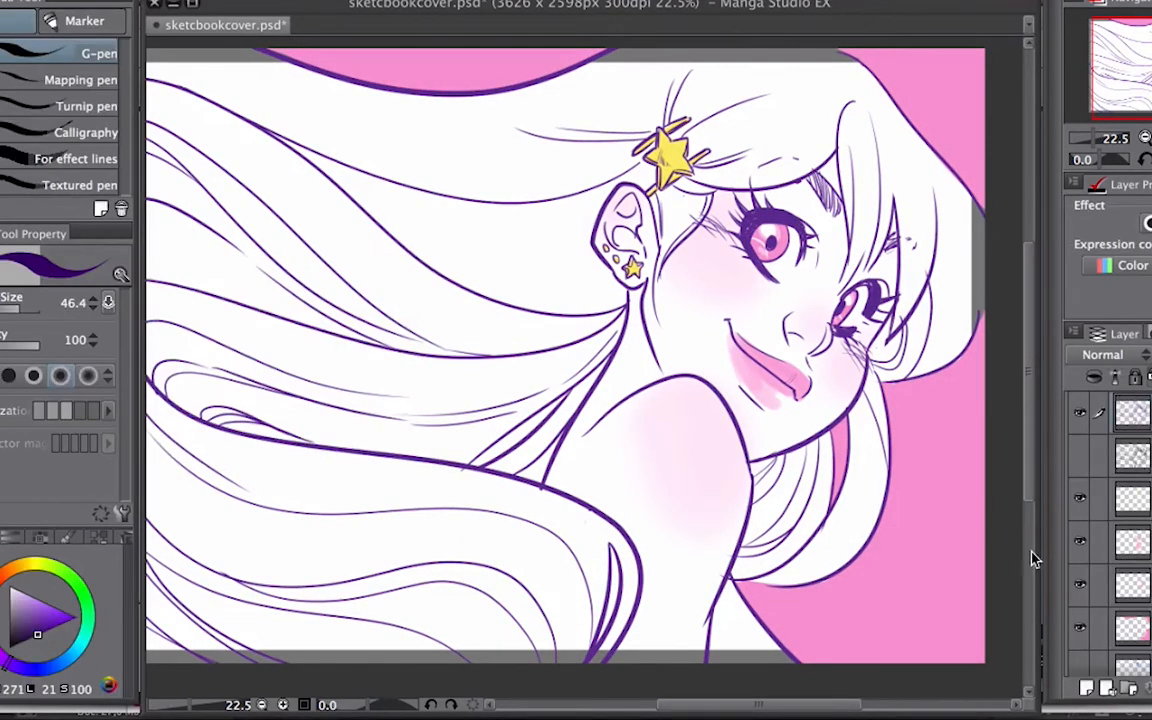
Add a new layer above the pink background layer and choose light purple with hue 271, luminosity 79 and saturation 37.
{"action": "left_click", "coordinate": [1132, 456]}
{"action": "left_click", "coordinate": [1132, 541]}
{"action": "left_click", "coordinate": [1132, 498]}
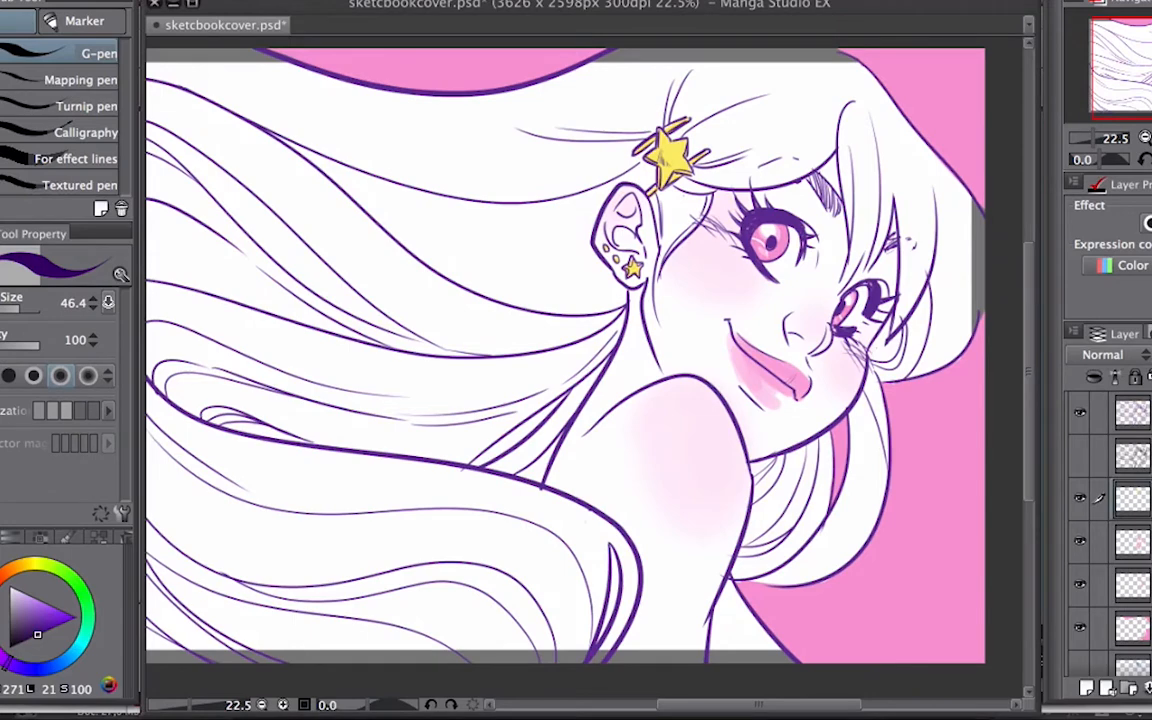
{"action": "left_click", "coordinate": [1132, 628]}
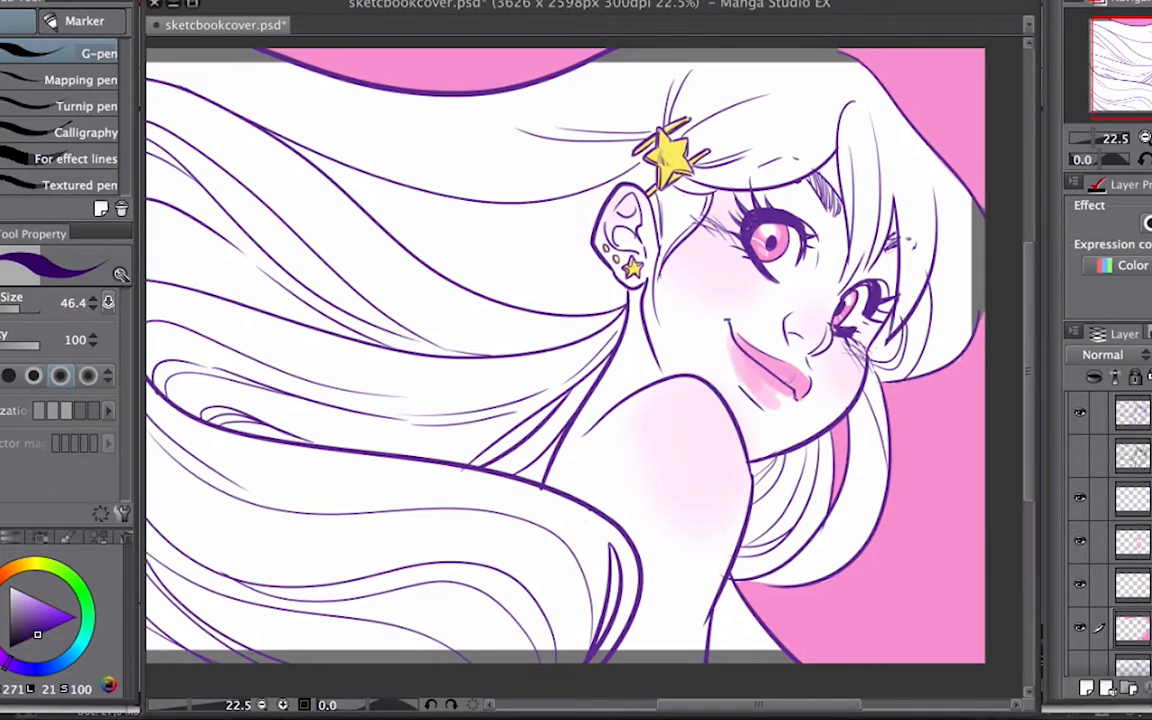
{"action": "left_click", "coordinate": [1104, 689]}
{"action": "left_click_drag", "start_coordinate": [780, 500], "coordinate": [753, 541]}
{"action": "left_click", "coordinate": [17, 599]}
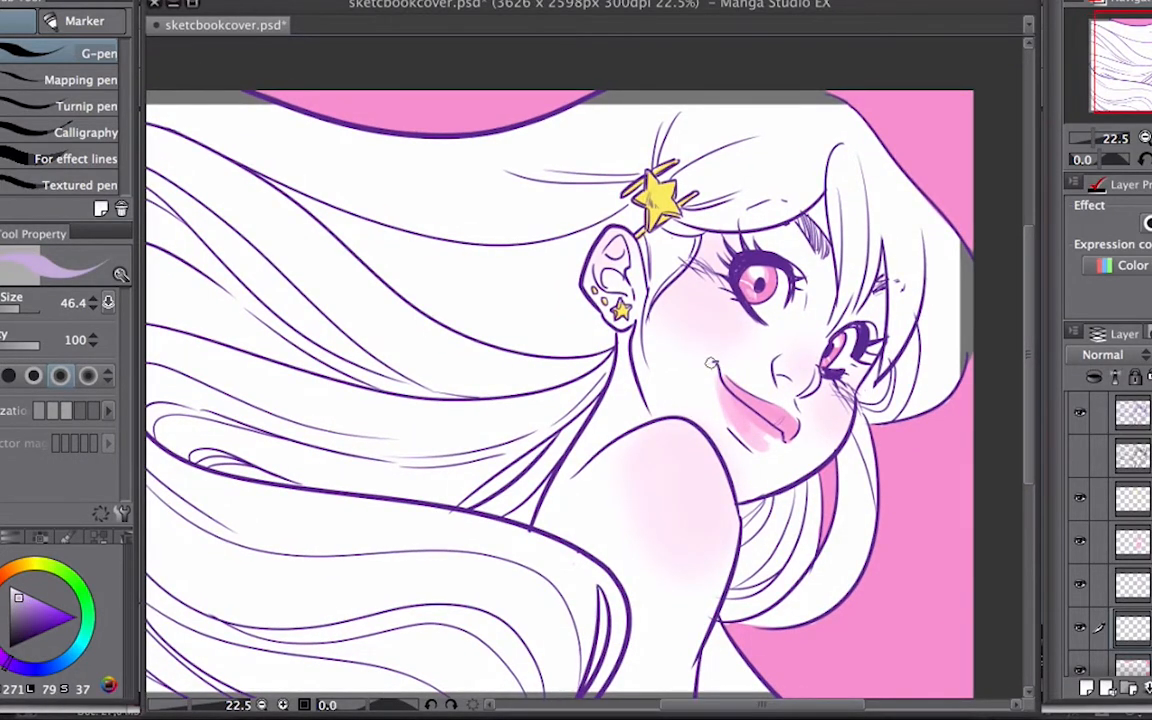
Fill the flowing hair behind the ear and shoulder with light purple using the G-pen at size 410.1.
{"action": "left_click_drag", "start_coordinate": [738, 354], "coordinate": [820, 336]}
{"action": "left_click_drag", "start_coordinate": [480, 220], "coordinate": [528, 221]}
{"action": "key", "text": "p"}
{"action": "key", "text": "p"}
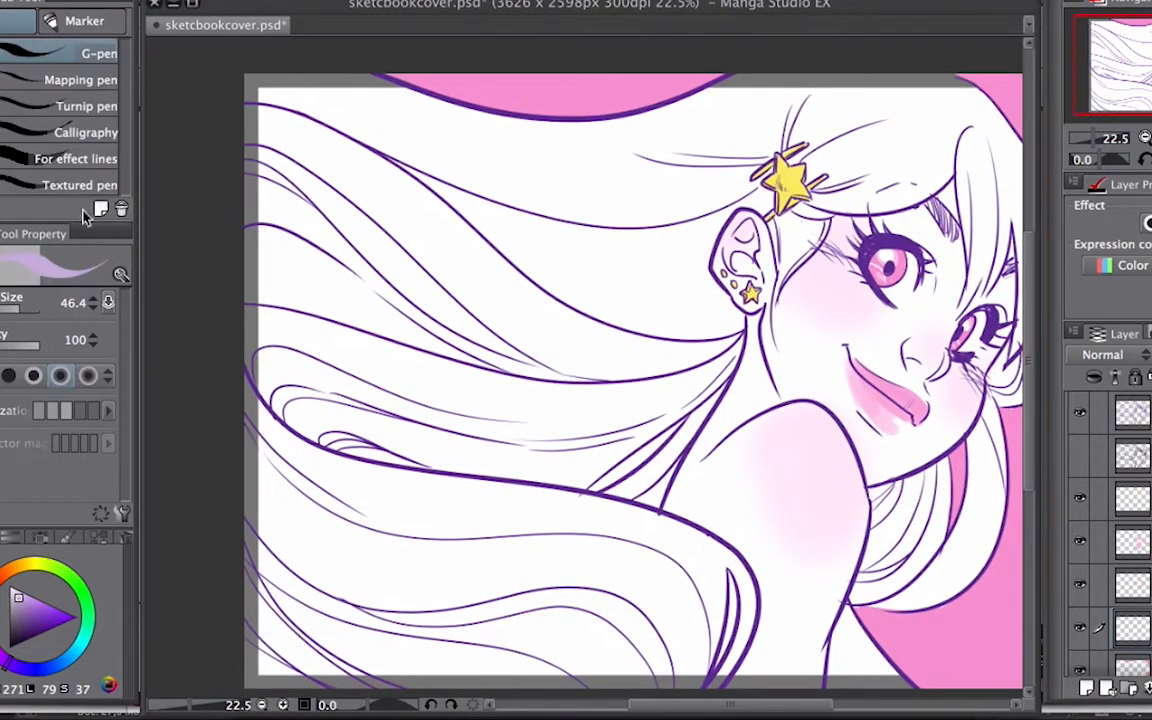
{"action": "mouse_move", "coordinate": [334, 100]}
{"action": "left_mouse_down"}
{"action": "mouse_move", "coordinate": [292, 180]}
{"action": "mouse_move", "coordinate": [279, 585]}
{"action": "mouse_move", "coordinate": [257, 588]}
{"action": "mouse_move", "coordinate": [519, 655]}
{"action": "mouse_move", "coordinate": [626, 597]}
{"action": "mouse_move", "coordinate": [701, 650]}
{"action": "mouse_move", "coordinate": [714, 590]}
{"action": "mouse_move", "coordinate": [719, 625]}
{"action": "mouse_move", "coordinate": [651, 548]}
{"action": "mouse_move", "coordinate": [696, 368]}
{"action": "mouse_move", "coordinate": [666, 288]}
{"action": "mouse_move", "coordinate": [449, 190]}
{"action": "mouse_move", "coordinate": [565, 220]}
{"action": "mouse_move", "coordinate": [324, 88]}
{"action": "mouse_move", "coordinate": [491, 163]}
{"action": "mouse_move", "coordinate": [451, 155]}
{"action": "mouse_move", "coordinate": [572, 357]}
{"action": "mouse_move", "coordinate": [397, 308]}
{"action": "mouse_move", "coordinate": [548, 546]}
{"action": "mouse_move", "coordinate": [339, 490]}
{"action": "mouse_move", "coordinate": [400, 580]}
{"action": "mouse_move", "coordinate": [586, 399]}
{"action": "left_mouse_up"}
{"action": "scroll", "coordinate": [745, 205], "scroll_direction": "up", "scroll_amount": 3}
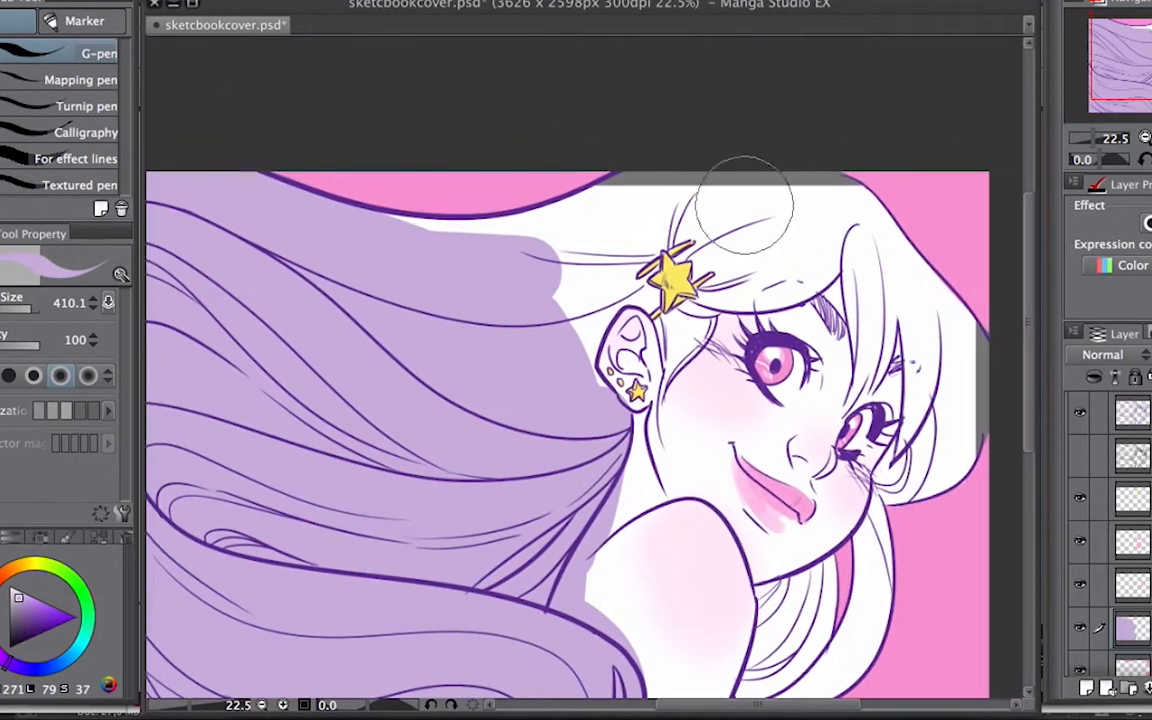
{"action": "mouse_move", "coordinate": [745, 205]}
{"action": "left_mouse_down"}
{"action": "mouse_move", "coordinate": [674, 159]}
{"action": "mouse_move", "coordinate": [478, 239]}
{"action": "mouse_move", "coordinate": [430, 238]}
{"action": "mouse_move", "coordinate": [609, 217]}
{"action": "mouse_move", "coordinate": [540, 227]}
{"action": "mouse_move", "coordinate": [586, 319]}
{"action": "mouse_move", "coordinate": [518, 355]}
{"action": "left_mouse_up"}
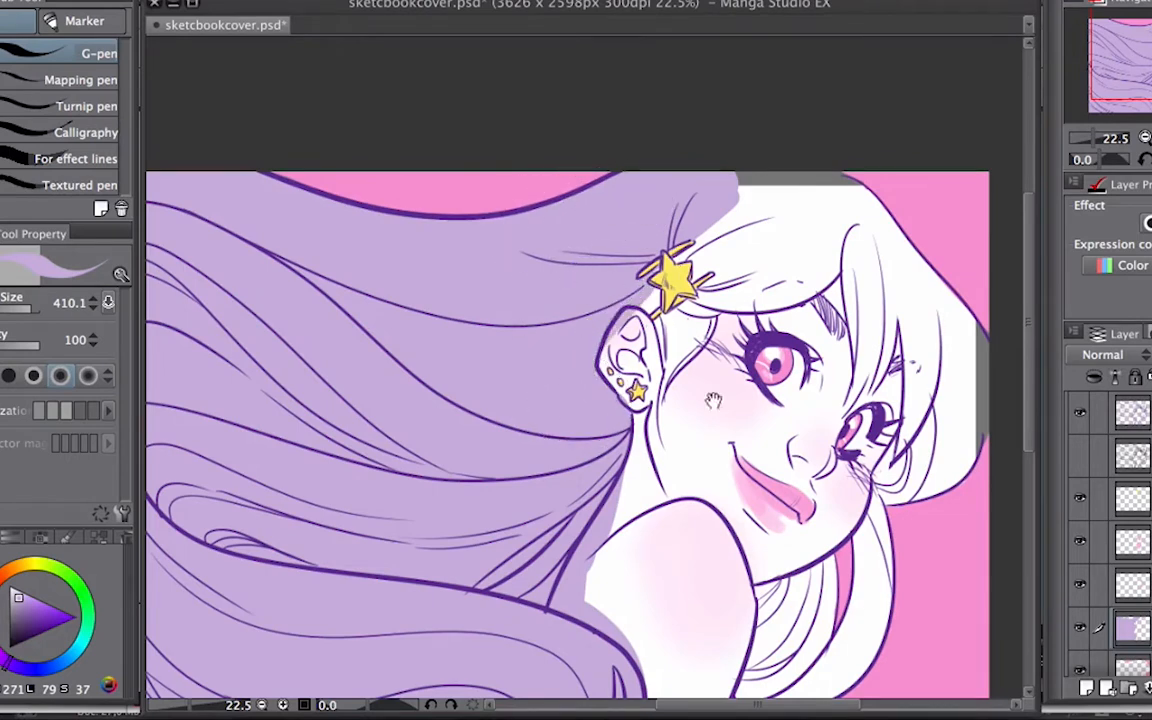
Erase the purple overspill from the neck, shoulder, ear and hair gap with the Hard eraser at size 31.2.
{"action": "left_click_drag", "start_coordinate": [713, 401], "coordinate": [767, 241]}
{"action": "key", "text": "e"}
{"action": "mouse_move", "coordinate": [669, 346]}
{"action": "left_mouse_down"}
{"action": "mouse_move", "coordinate": [610, 426]}
{"action": "mouse_move", "coordinate": [613, 408]}
{"action": "mouse_move", "coordinate": [655, 413]}
{"action": "mouse_move", "coordinate": [646, 391]}
{"action": "mouse_move", "coordinate": [627, 436]}
{"action": "left_mouse_up"}
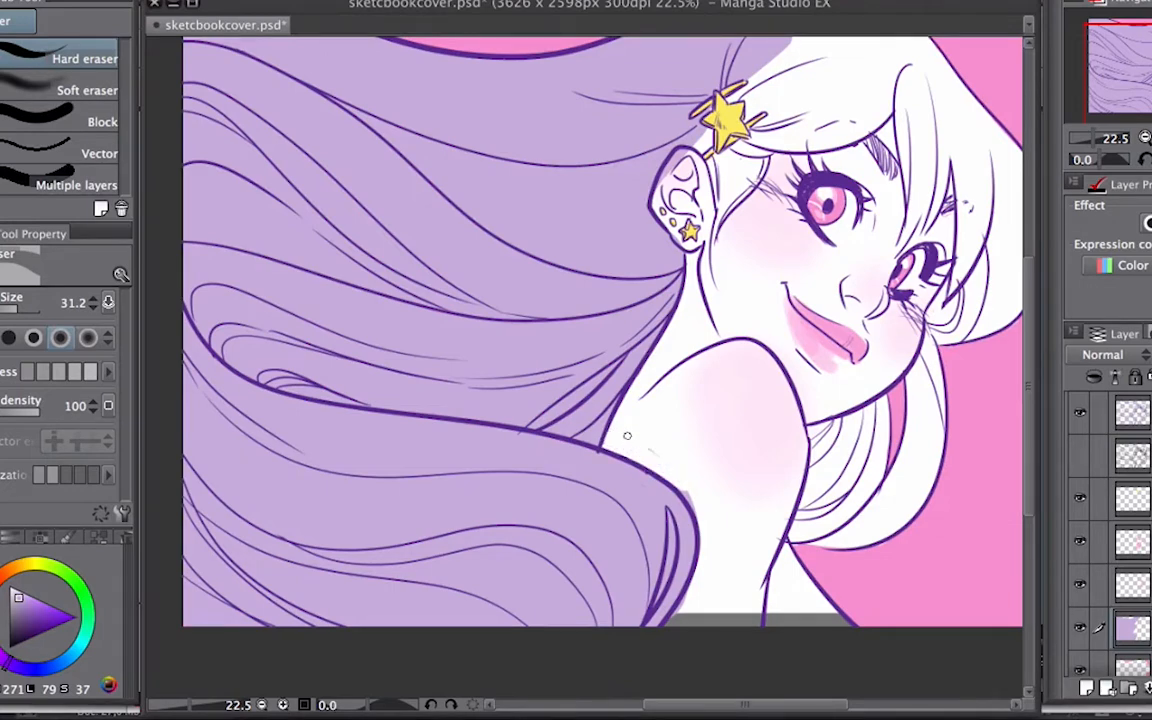
{"action": "left_click_drag", "start_coordinate": [816, 380], "coordinate": [844, 360]}
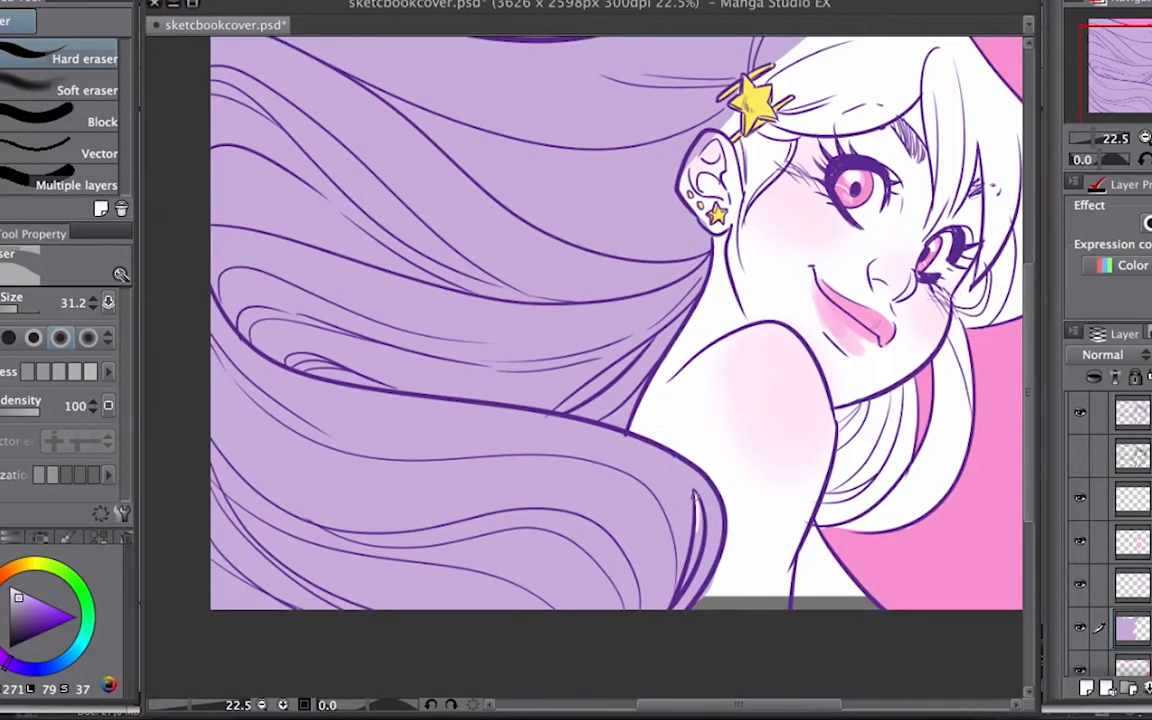
{"action": "left_click_drag", "start_coordinate": [943, 372], "coordinate": [796, 508]}
{"action": "left_click_drag", "start_coordinate": [567, 274], "coordinate": [543, 309]}
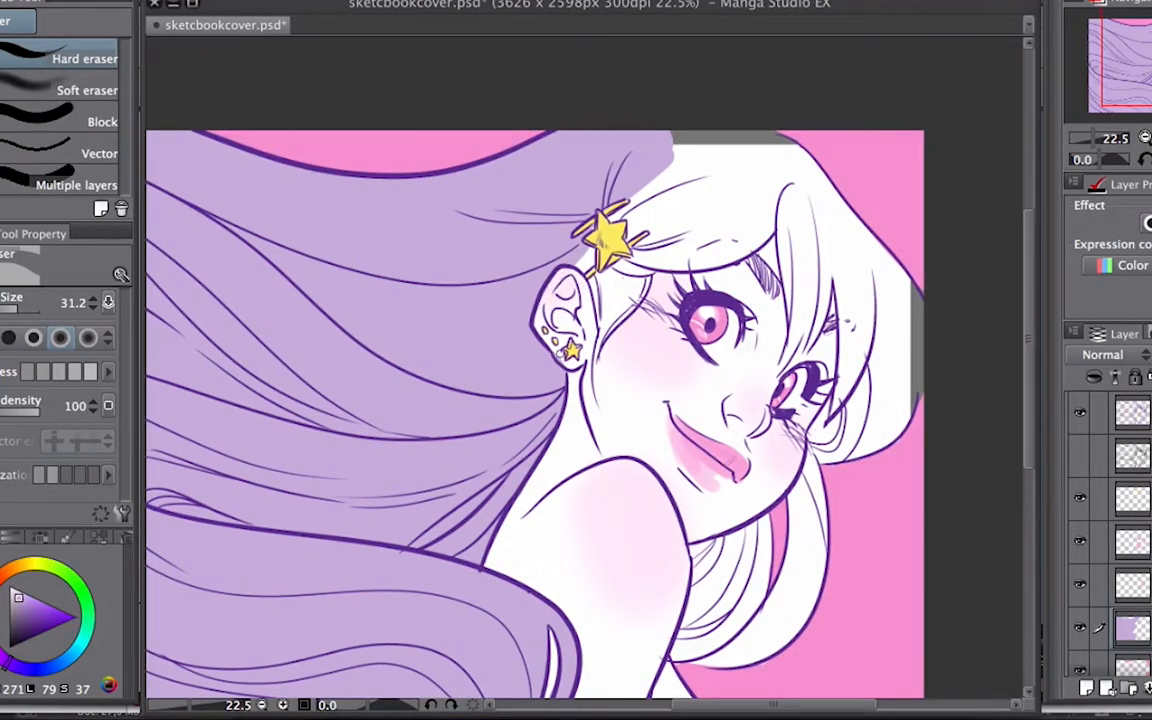
Paint the fringe and the hair around the face and below the chin light purple with Opacity watercolor at 69.0 and the G-pen at 410.1.
{"action": "mouse_move", "coordinate": [930, 427]}
{"action": "left_mouse_down"}
{"action": "mouse_move", "coordinate": [859, 413]}
{"action": "mouse_move", "coordinate": [852, 436]}
{"action": "left_mouse_up"}
{"action": "key", "text": "b"}
{"action": "mouse_move", "coordinate": [522, 282]}
{"action": "left_mouse_down"}
{"action": "mouse_move", "coordinate": [529, 313]}
{"action": "mouse_move", "coordinate": [476, 300]}
{"action": "mouse_move", "coordinate": [515, 180]}
{"action": "mouse_move", "coordinate": [535, 215]}
{"action": "mouse_move", "coordinate": [659, 254]}
{"action": "mouse_move", "coordinate": [605, 240]}
{"action": "mouse_move", "coordinate": [625, 265]}
{"action": "mouse_move", "coordinate": [600, 210]}
{"action": "mouse_move", "coordinate": [718, 289]}
{"action": "left_mouse_up"}
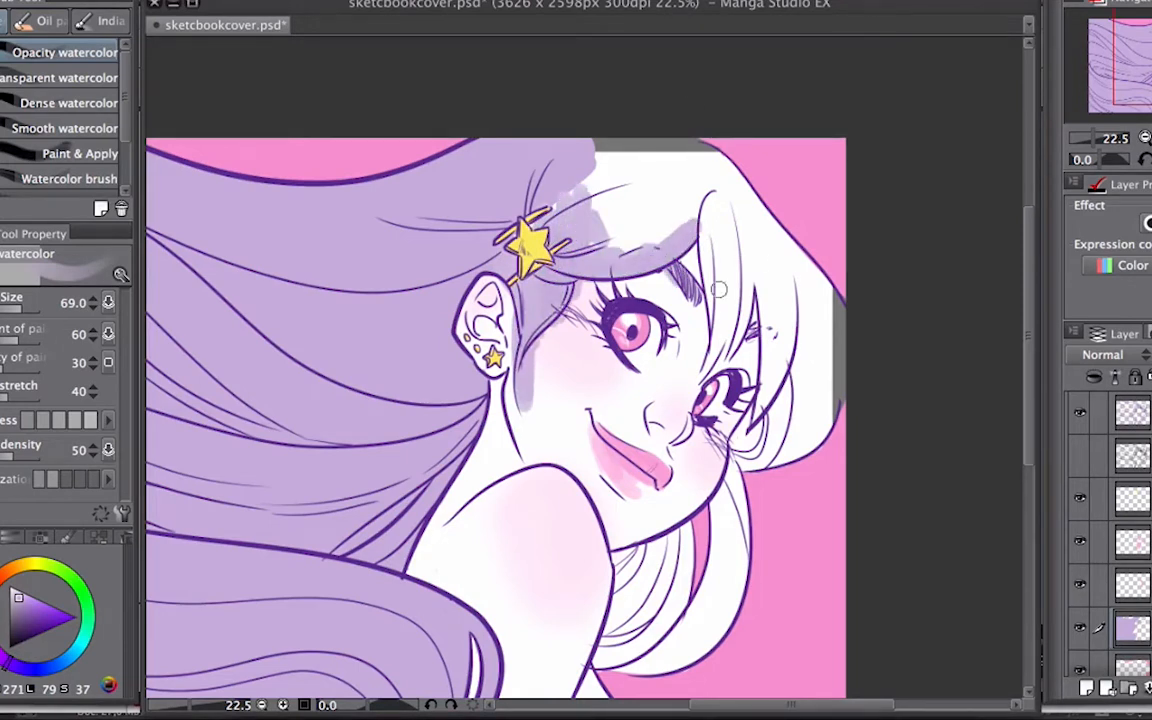
{"action": "key", "text": "p"}
{"action": "mouse_move", "coordinate": [560, 204]}
{"action": "left_mouse_down"}
{"action": "mouse_move", "coordinate": [676, 240]}
{"action": "mouse_move", "coordinate": [682, 270]}
{"action": "mouse_move", "coordinate": [712, 302]}
{"action": "mouse_move", "coordinate": [705, 350]}
{"action": "mouse_move", "coordinate": [732, 255]}
{"action": "mouse_move", "coordinate": [800, 298]}
{"action": "mouse_move", "coordinate": [833, 352]}
{"action": "mouse_move", "coordinate": [714, 203]}
{"action": "mouse_move", "coordinate": [726, 203]}
{"action": "mouse_move", "coordinate": [798, 288]}
{"action": "mouse_move", "coordinate": [768, 253]}
{"action": "mouse_move", "coordinate": [635, 172]}
{"action": "mouse_move", "coordinate": [695, 187]}
{"action": "mouse_move", "coordinate": [782, 377]}
{"action": "mouse_move", "coordinate": [784, 315]}
{"action": "mouse_move", "coordinate": [780, 408]}
{"action": "mouse_move", "coordinate": [757, 340]}
{"action": "mouse_move", "coordinate": [778, 410]}
{"action": "mouse_move", "coordinate": [752, 450]}
{"action": "mouse_move", "coordinate": [802, 410]}
{"action": "left_mouse_up"}
{"action": "left_click_drag", "start_coordinate": [883, 395], "coordinate": [898, 330]}
{"action": "mouse_move", "coordinate": [751, 452]}
{"action": "left_mouse_down"}
{"action": "mouse_move", "coordinate": [747, 417]}
{"action": "mouse_move", "coordinate": [725, 524]}
{"action": "mouse_move", "coordinate": [627, 590]}
{"action": "mouse_move", "coordinate": [645, 539]}
{"action": "mouse_move", "coordinate": [677, 484]}
{"action": "left_mouse_up"}
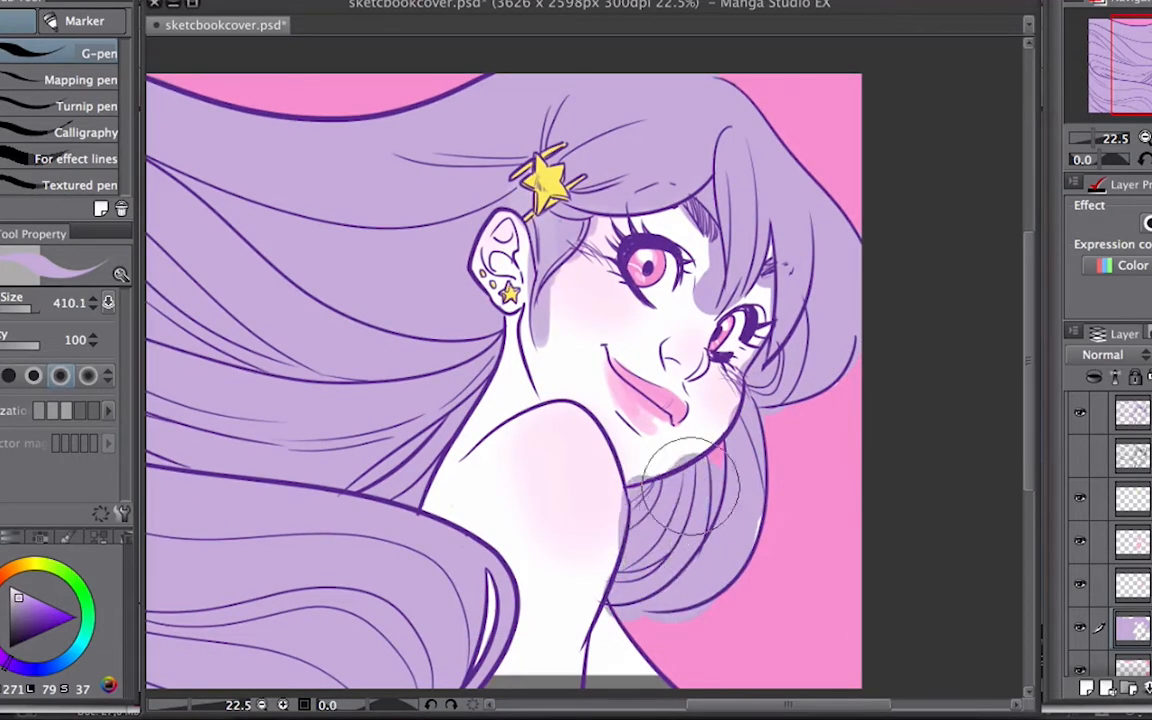
Erase the purple overspill from the face, chin, shoulder and pink background with the Hard eraser at size 31.2.
{"action": "left_click_drag", "start_coordinate": [913, 386], "coordinate": [806, 455]}
{"action": "key", "text": "e"}
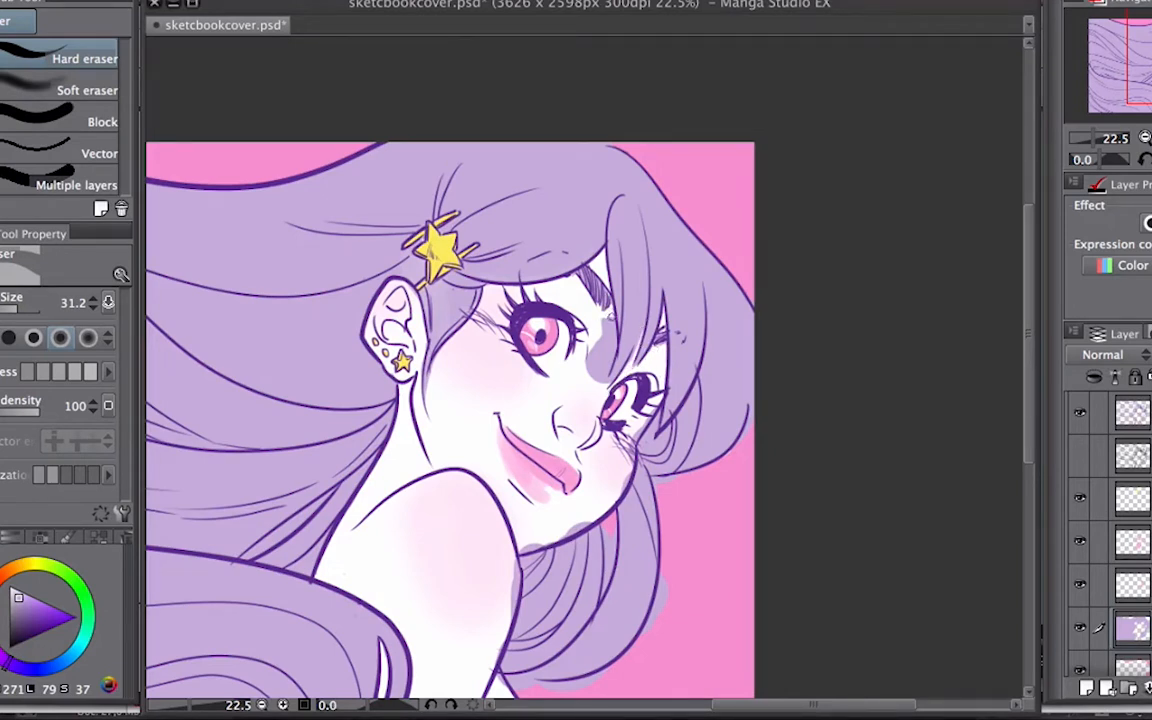
{"action": "left_click_drag", "start_coordinate": [610, 316], "coordinate": [596, 395]}
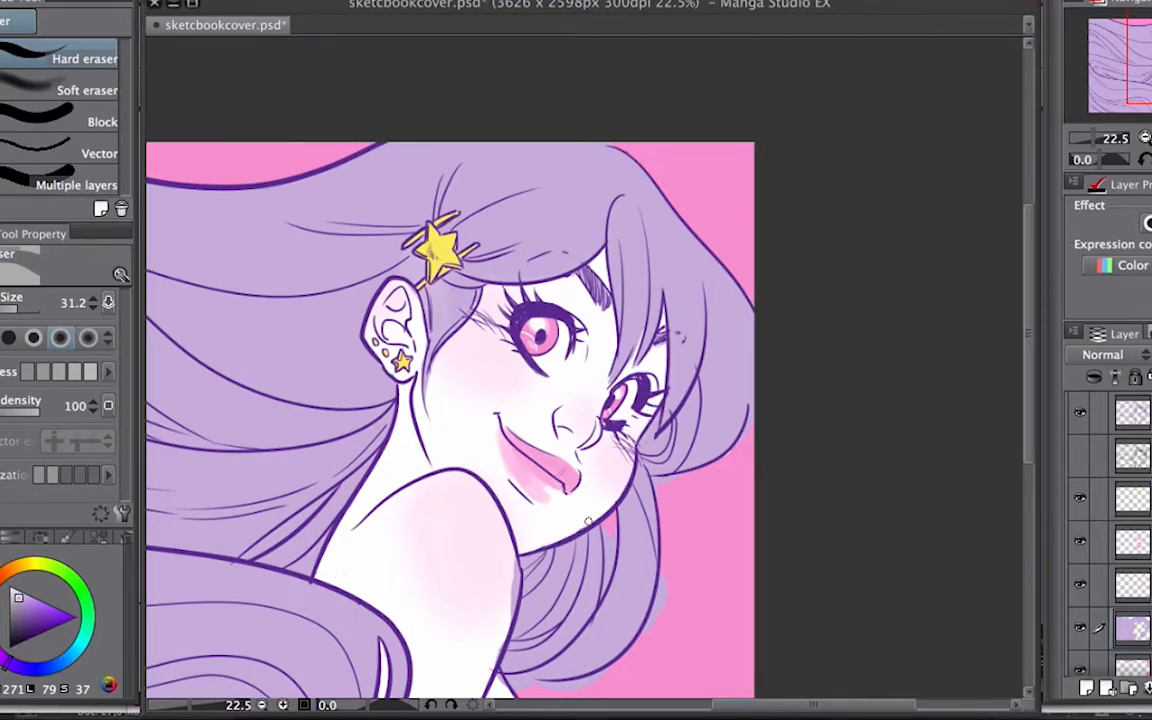
{"action": "left_click_drag", "start_coordinate": [599, 431], "coordinate": [726, 295]}
{"action": "left_click_drag", "start_coordinate": [630, 423], "coordinate": [634, 464]}
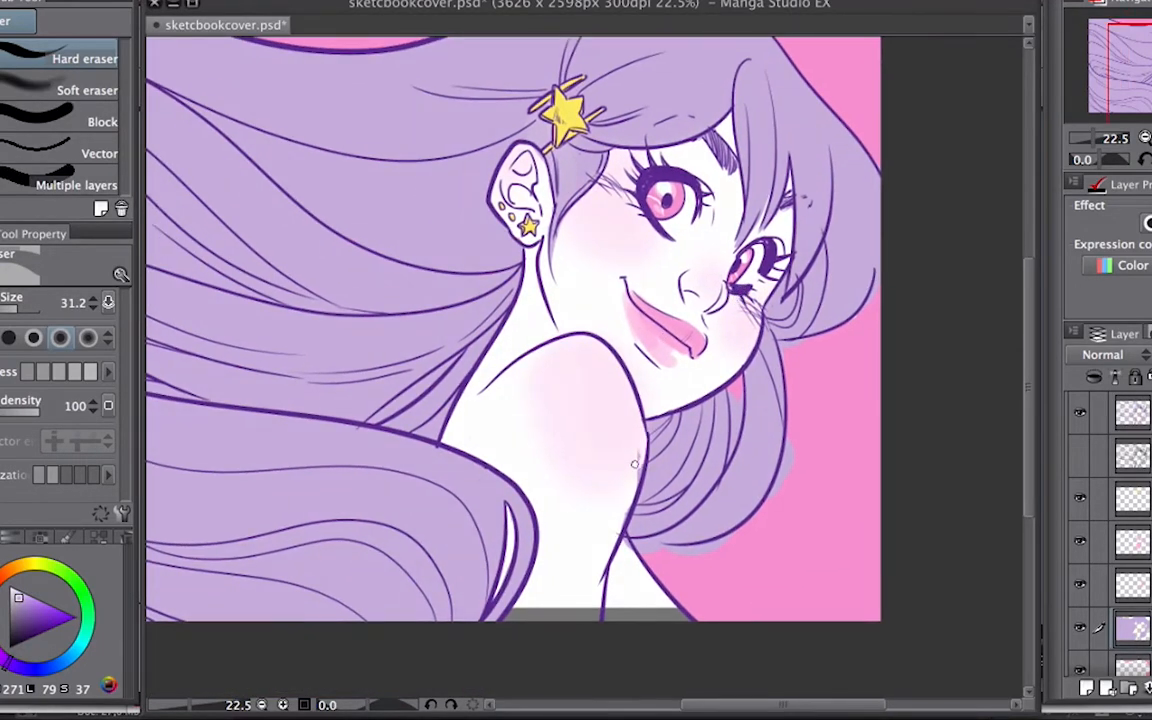
{"action": "left_click_drag", "start_coordinate": [628, 553], "coordinate": [603, 566]}
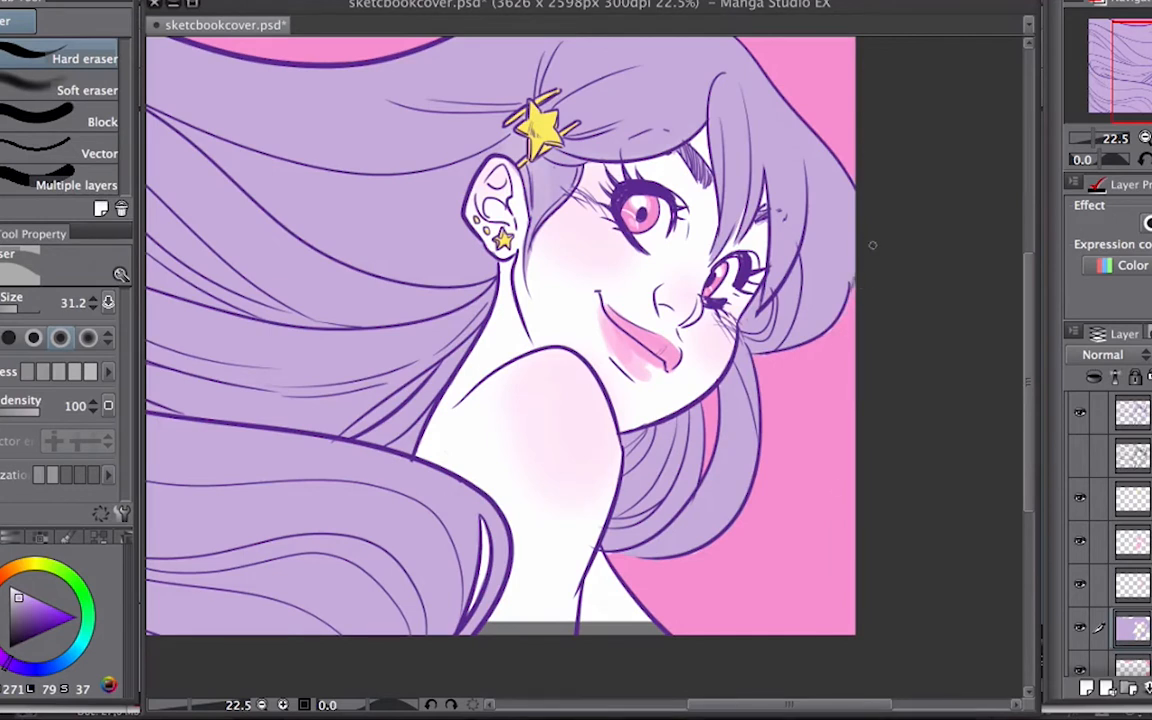
Touch up the hair's outer edges with the G-pen at size 11.6, sampling the hair purple and the background pink in turn.
{"action": "key", "text": "i"}
{"action": "key", "text": "b"}
{"action": "key", "text": "p"}
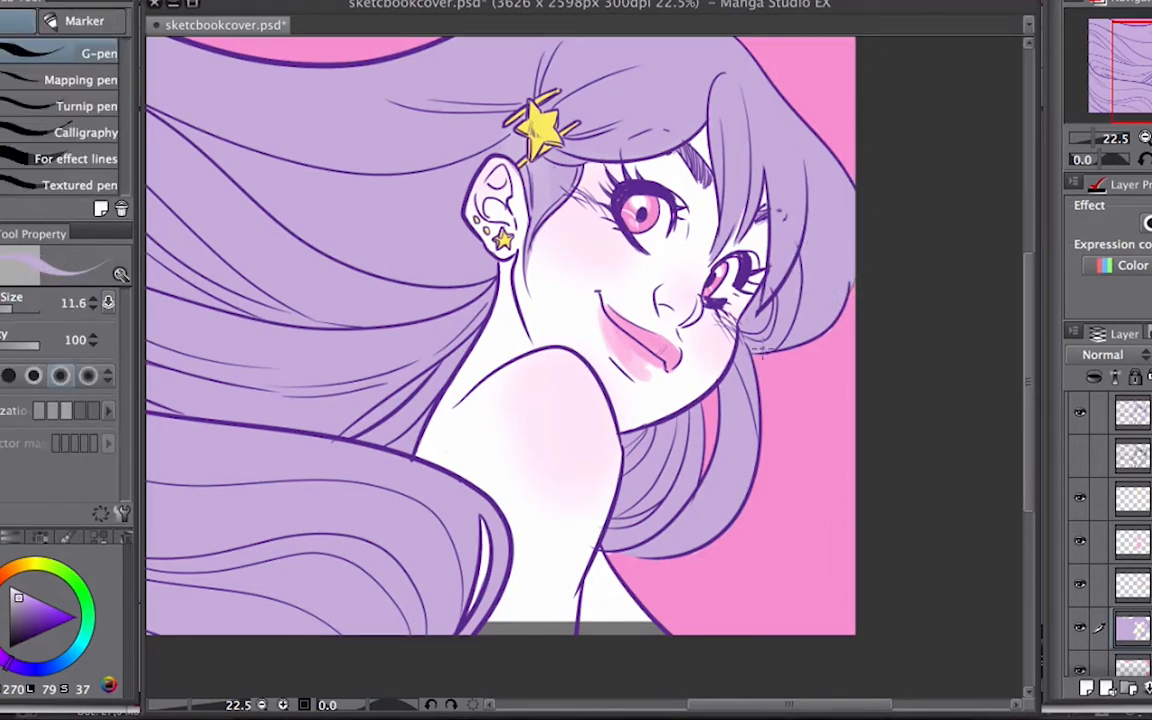
{"action": "key", "text": "i"}
{"action": "left_click", "coordinate": [810, 330]}
{"action": "key", "text": "b"}
{"action": "key", "text": "p"}
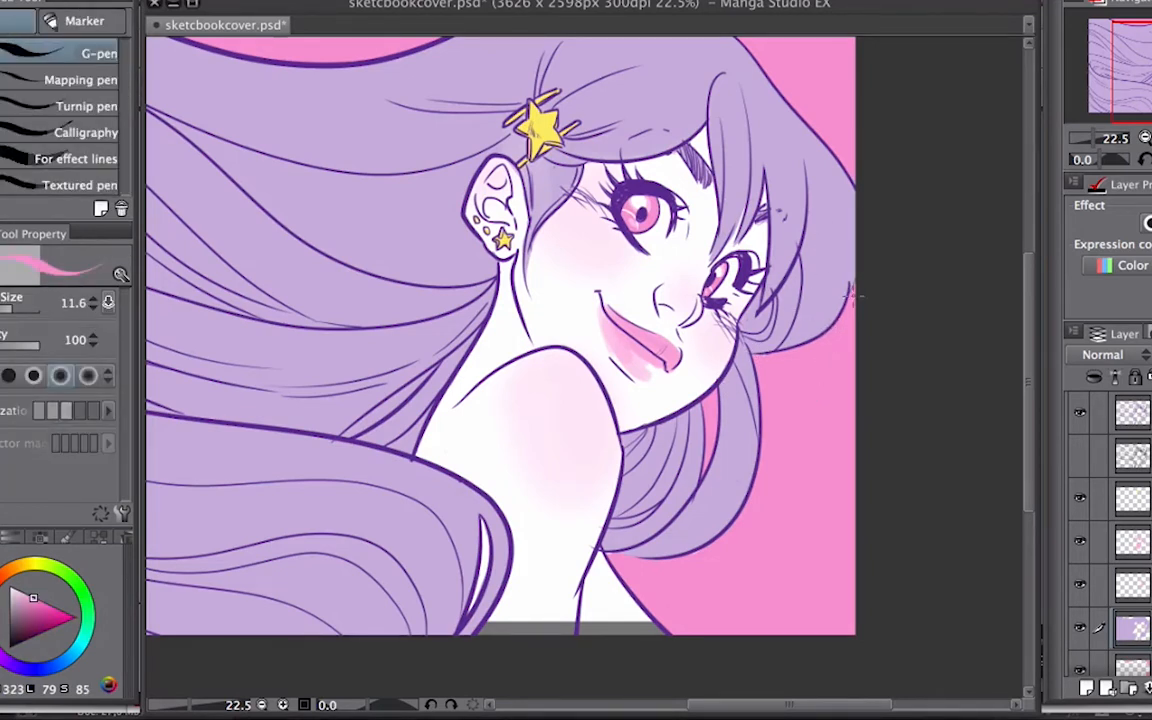